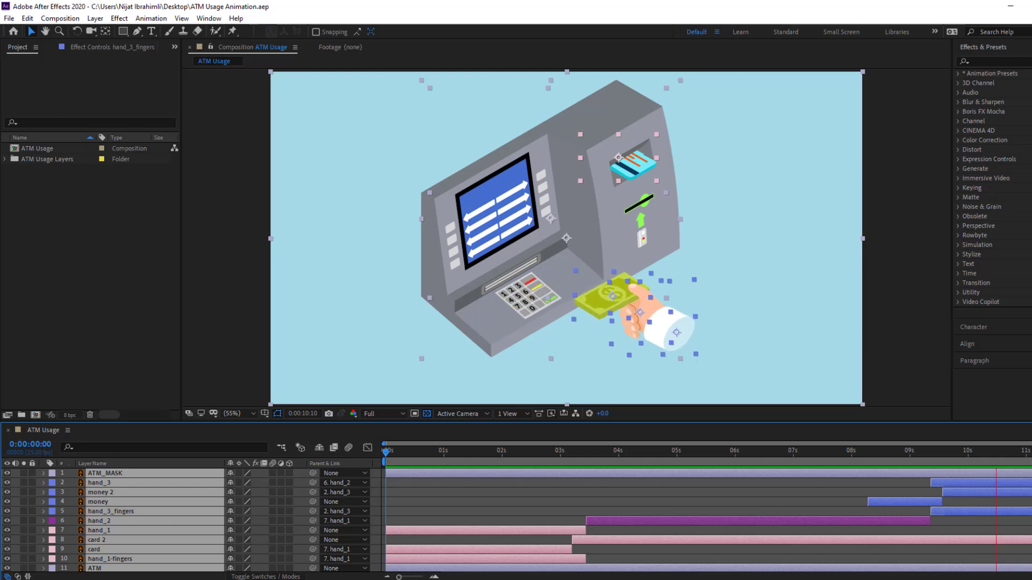
pyautogui.press('`')
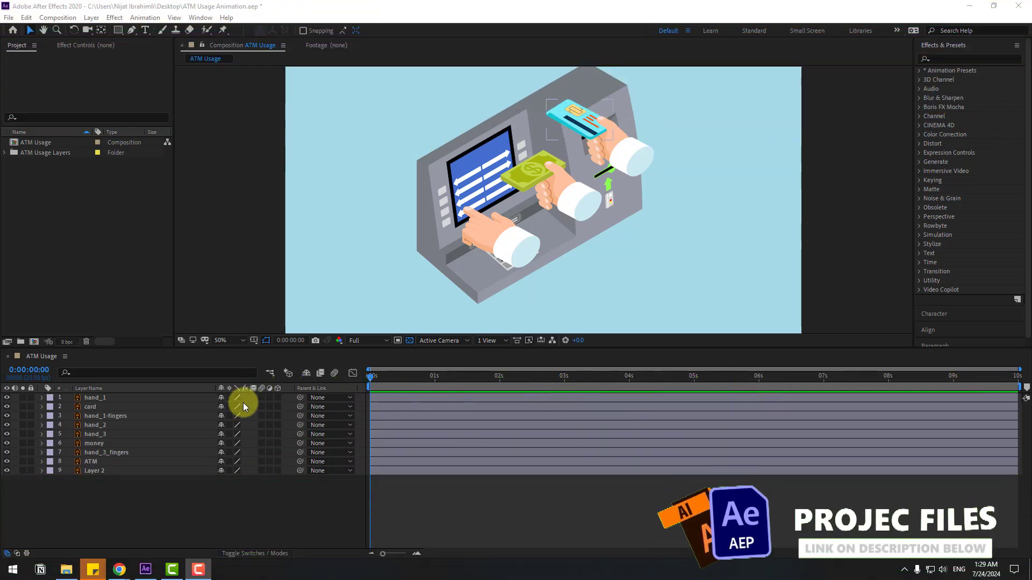
# Assign the Pink label colour to the hand_1, card and hand_1-fingers layers.
pyautogui.click(91, 399)
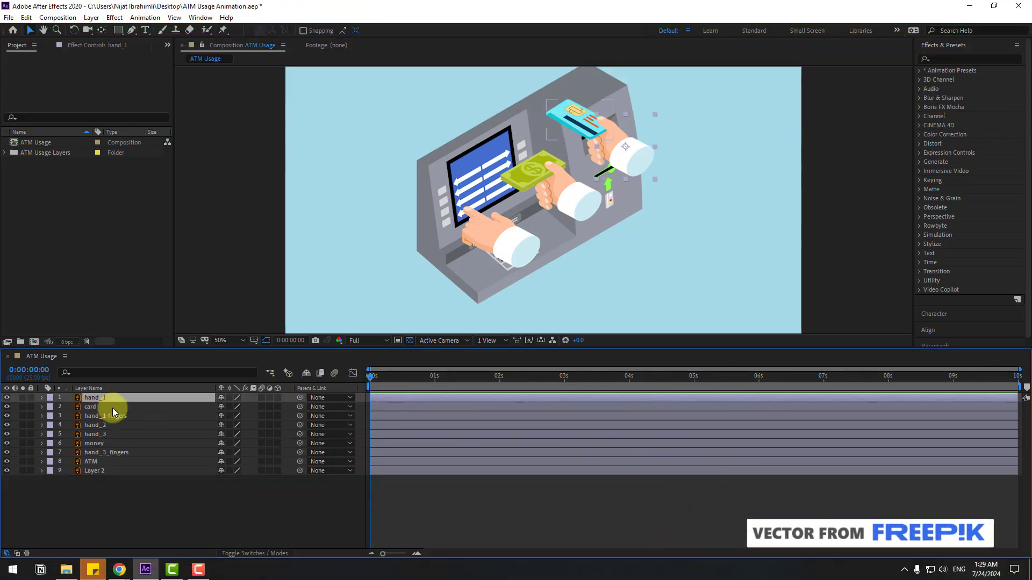
pyautogui.keyDown('ctrl'); pyautogui.click(86, 407); pyautogui.keyUp('ctrl')
pyautogui.keyDown('ctrl'); pyautogui.click(95, 416); pyautogui.keyUp('ctrl')
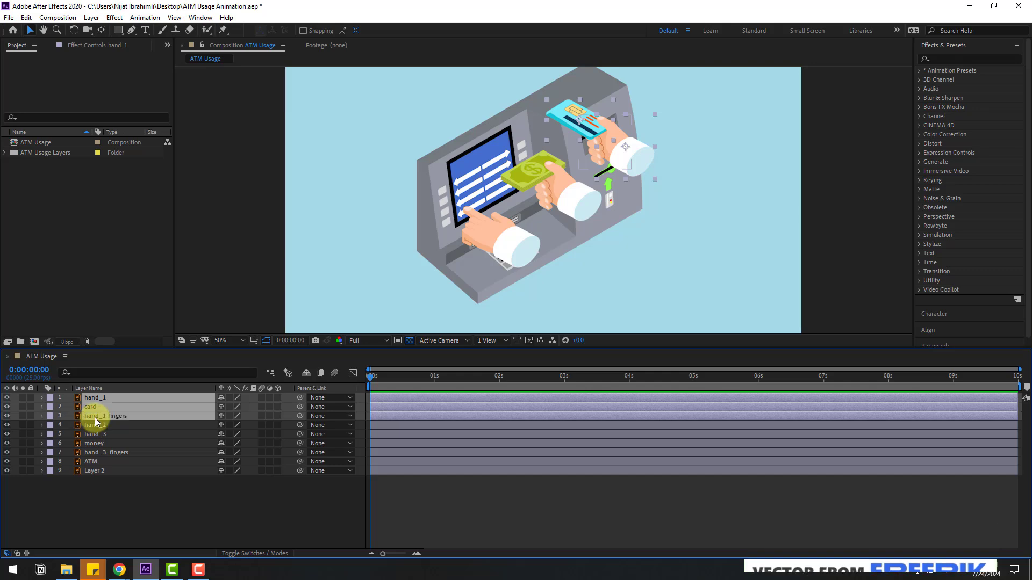
pyautogui.click(7, 398)
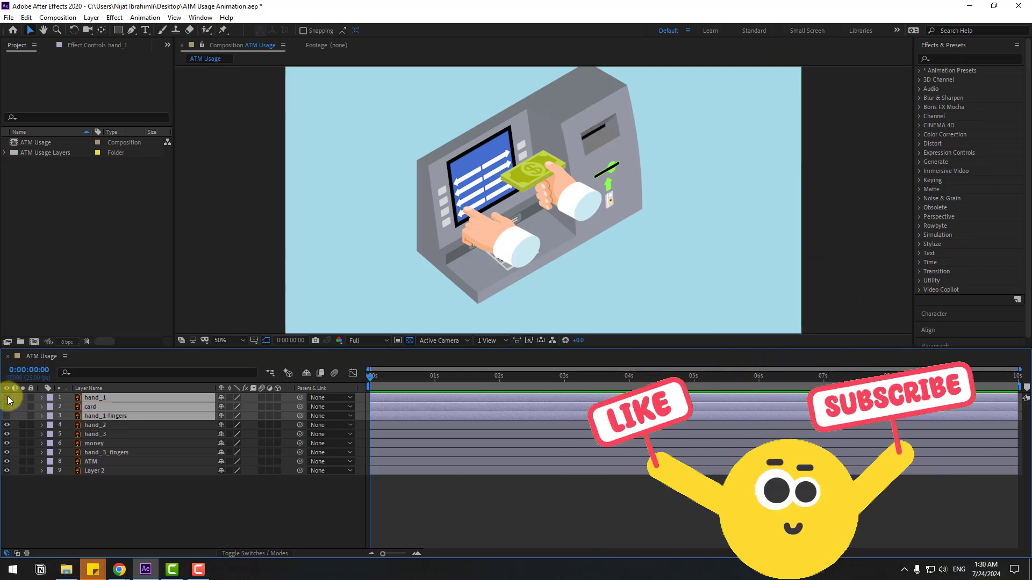
pyautogui.click(7, 398)
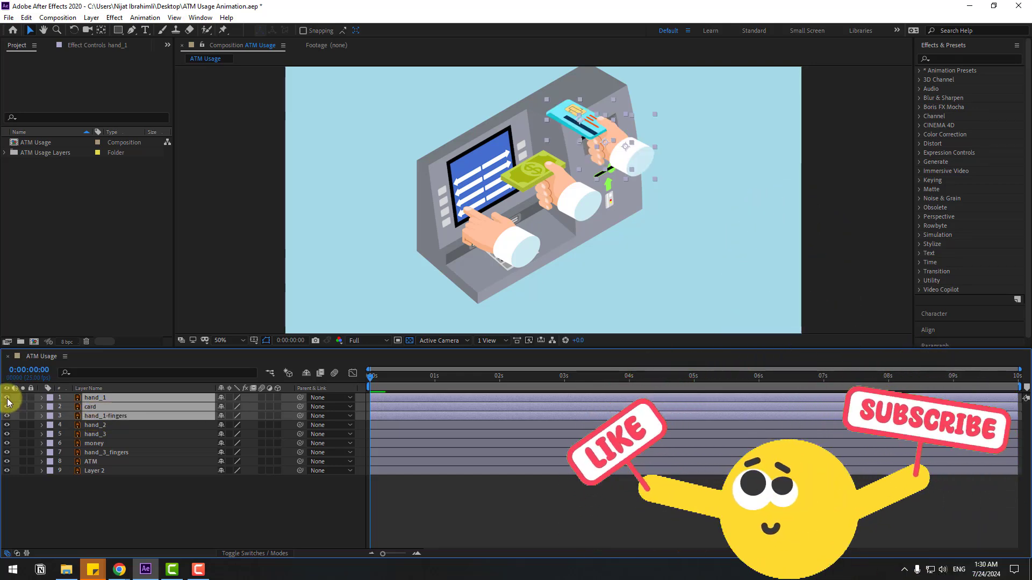
pyautogui.click(49, 398)
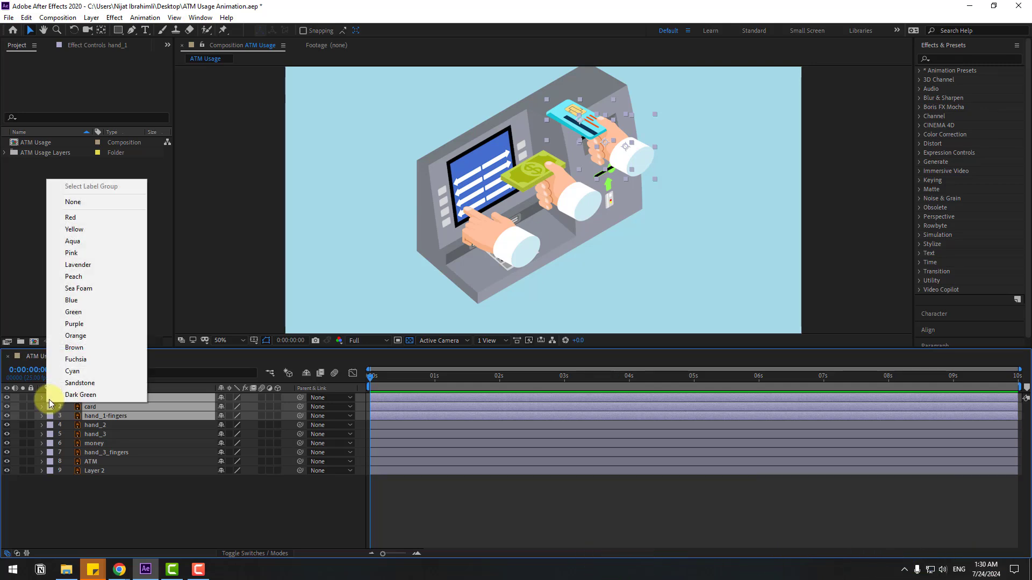
pyautogui.click(73, 255)
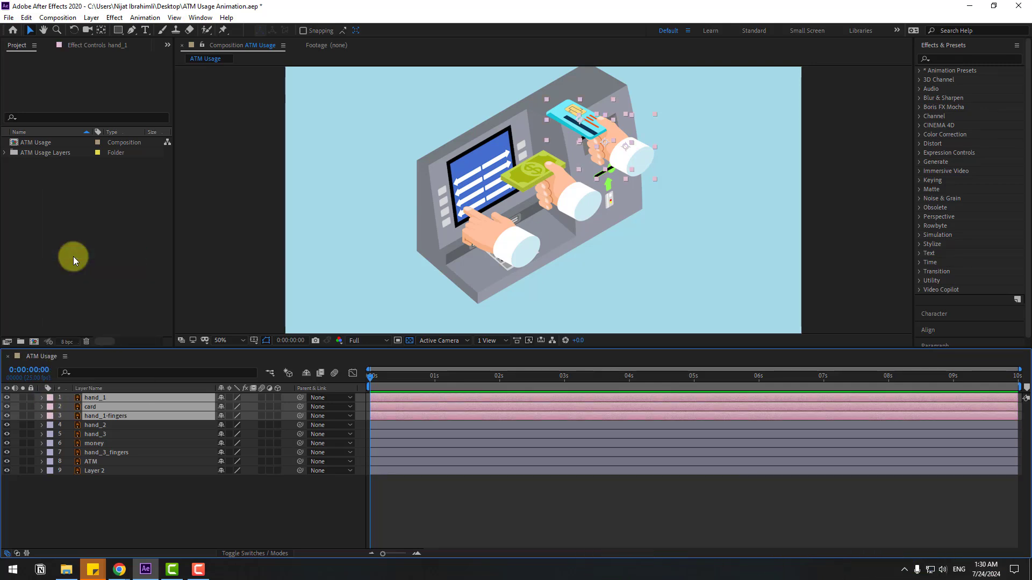
pyautogui.click(78, 478)
# Parent the hand_1-fingers and card layers to the hand_1 layer.
pyautogui.click(107, 417)
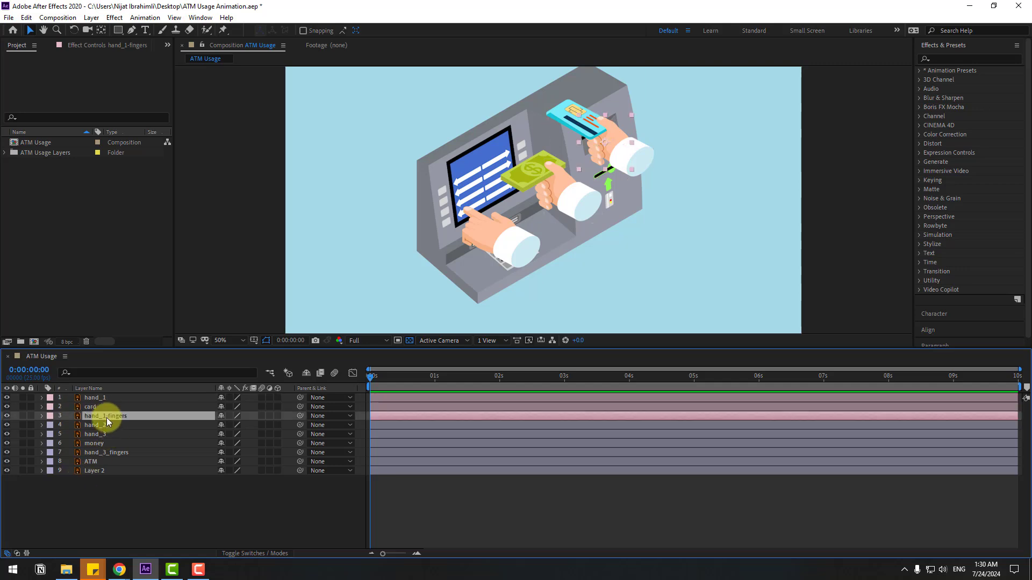
pyautogui.click(22, 416)
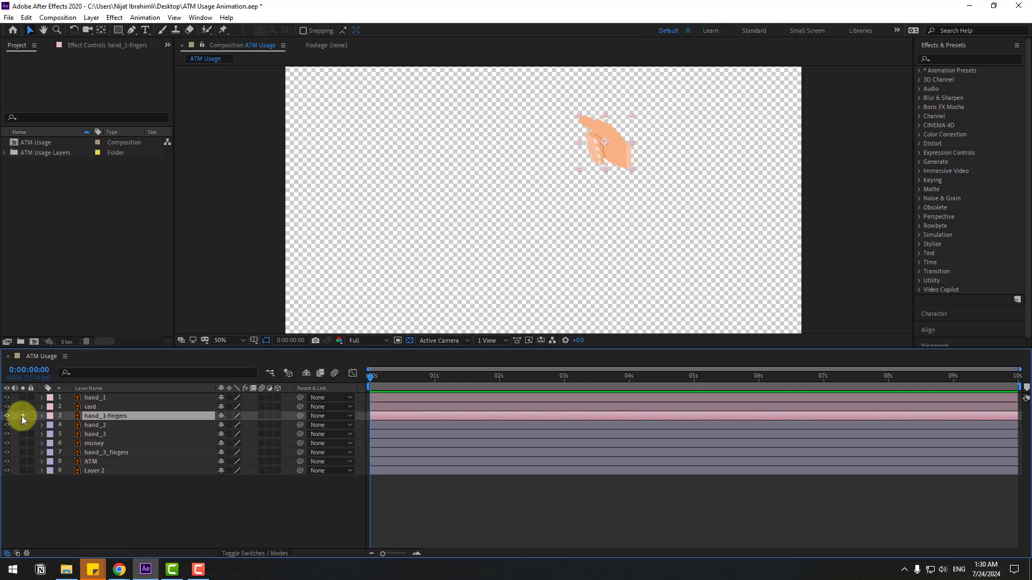
pyautogui.click(24, 416)
pyautogui.moveTo(300, 416); pyautogui.dragTo(90, 398)
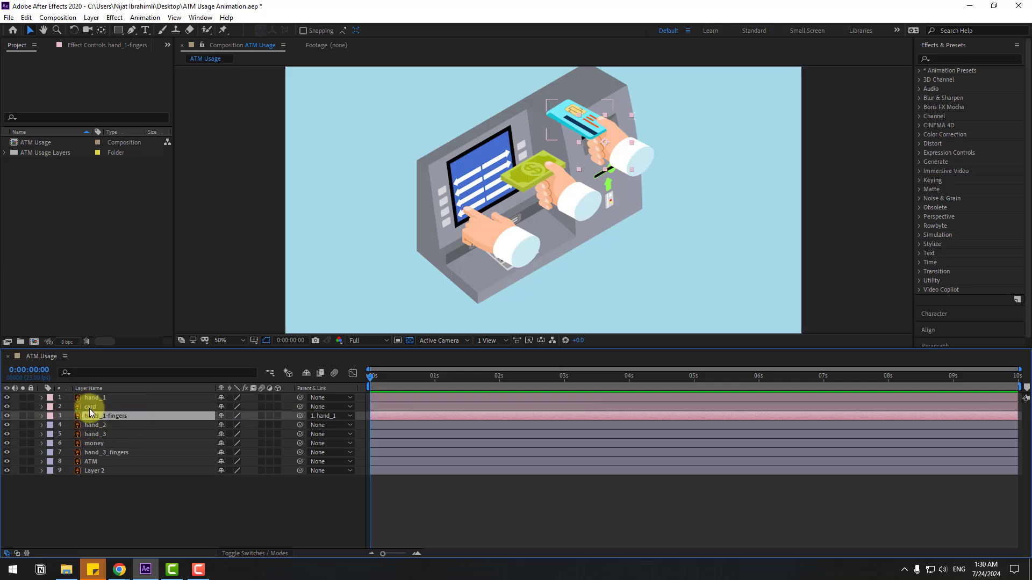
pyautogui.click(91, 407)
pyautogui.moveTo(298, 413); pyautogui.dragTo(95, 398)
# Move the anchor point of the hand_1 layer to the centre of its sleeve opening.
pyautogui.click(96, 398)
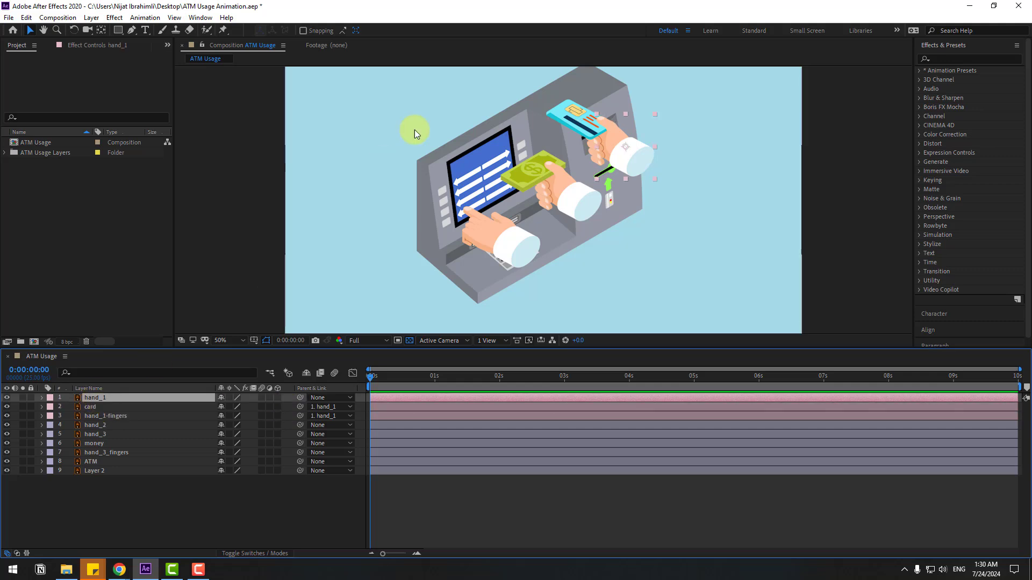
pyautogui.click(102, 31)
pyautogui.moveTo(625, 146); pyautogui.dragTo(640, 166)
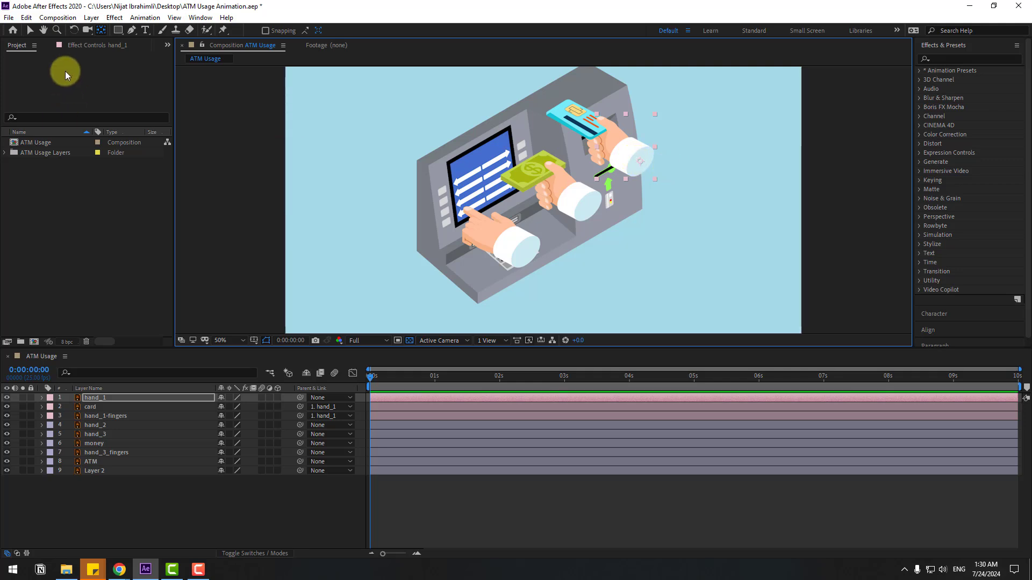
pyautogui.click(30, 30)
pyautogui.moveTo(636, 179); pyautogui.dragTo(671, 192)
pyautogui.click(109, 398)
pyautogui.press('r')
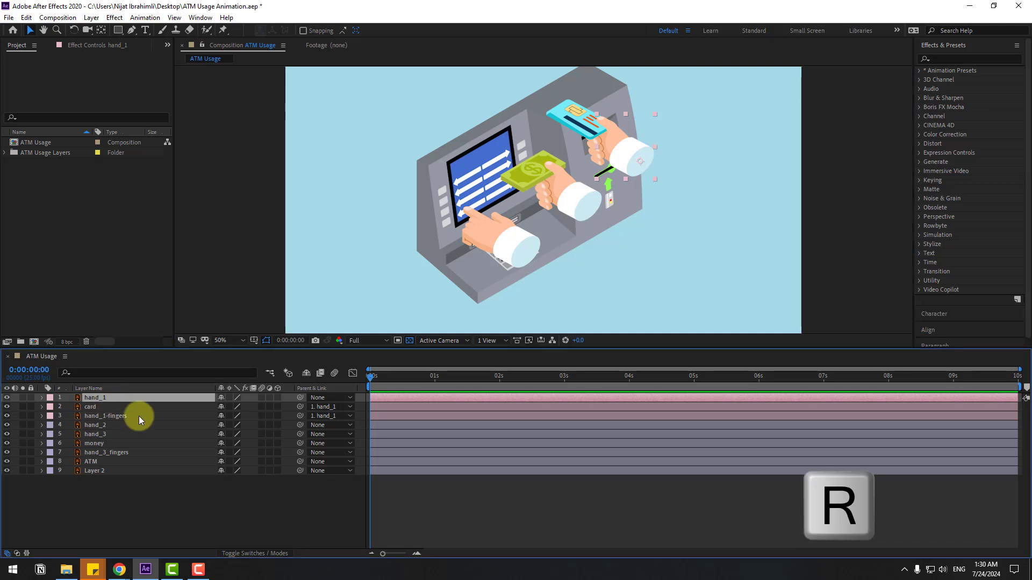
pyautogui.press('r')
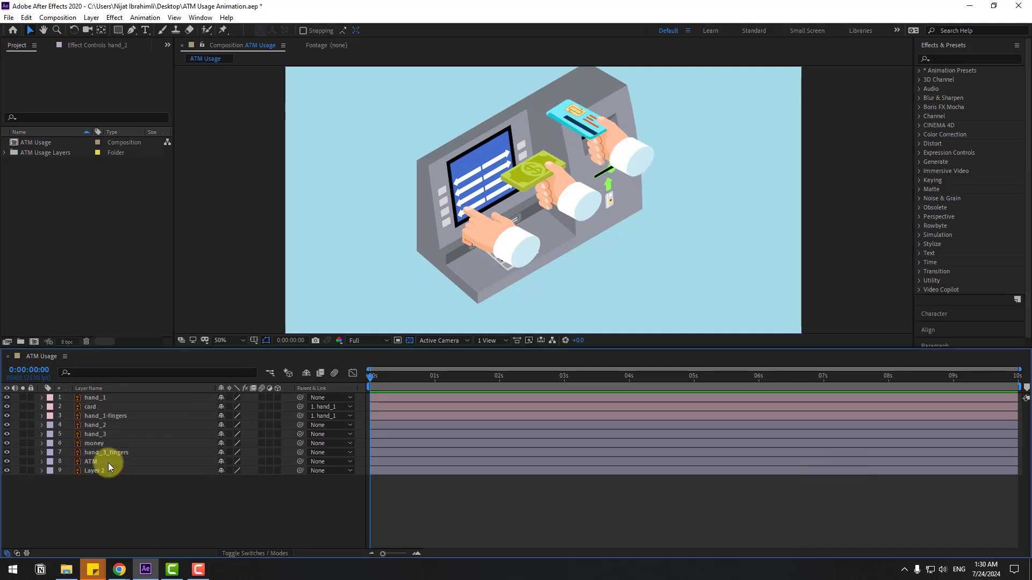
# Assign the Purple label colour to the hand_2 layer.
pyautogui.click(104, 427)
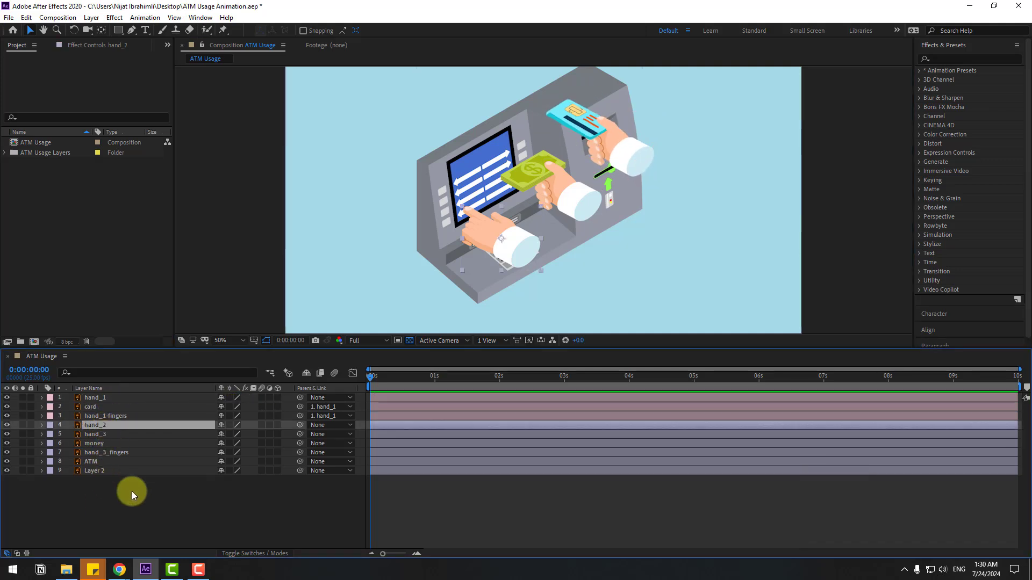
pyautogui.click(50, 426)
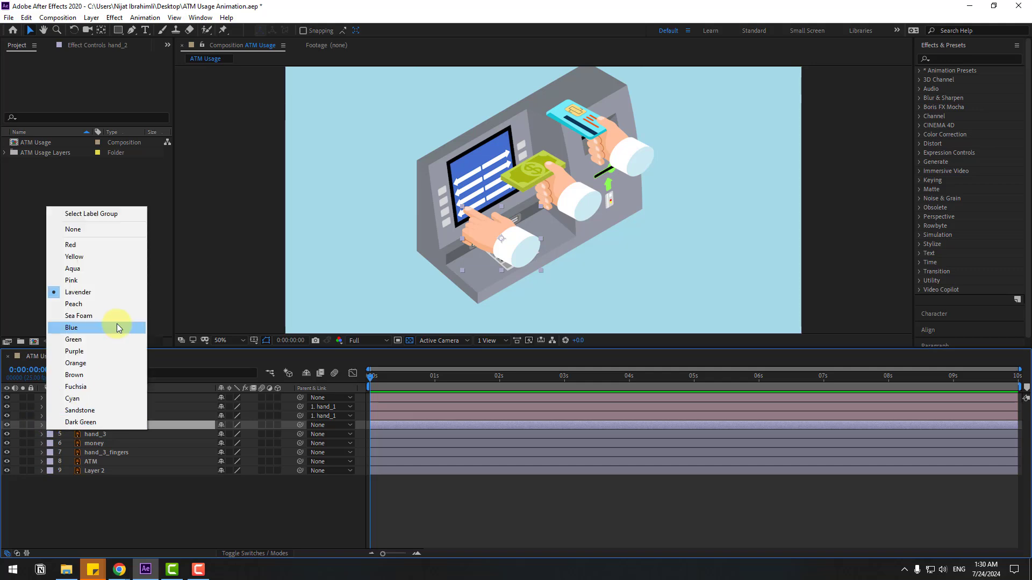
pyautogui.click(78, 351)
# Assign the Blue label colour to the hand_3, money and hand_3_fingers layers.
pyautogui.click(96, 434)
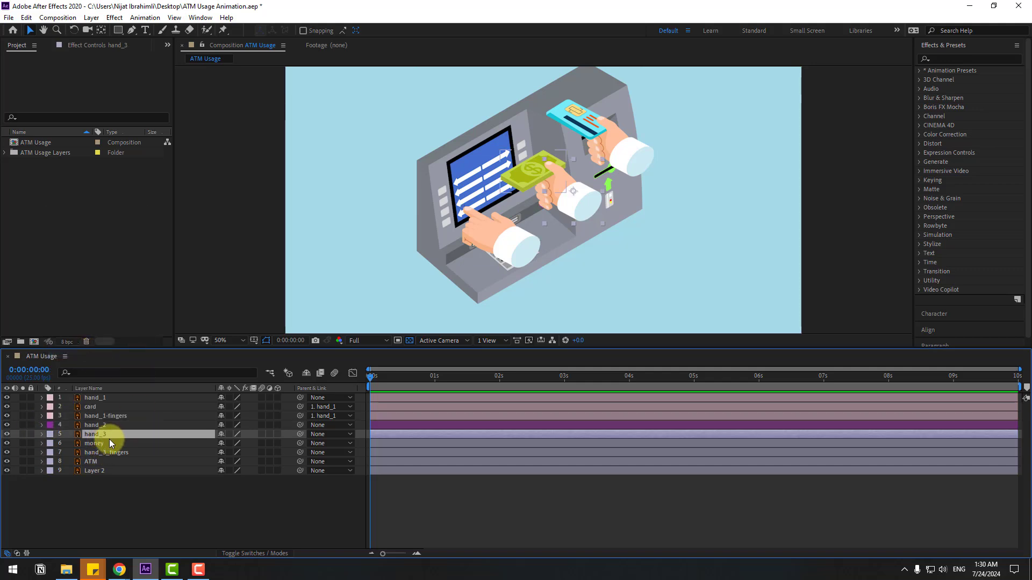
pyautogui.keyDown('ctrl'); pyautogui.click(102, 442); pyautogui.keyUp('ctrl')
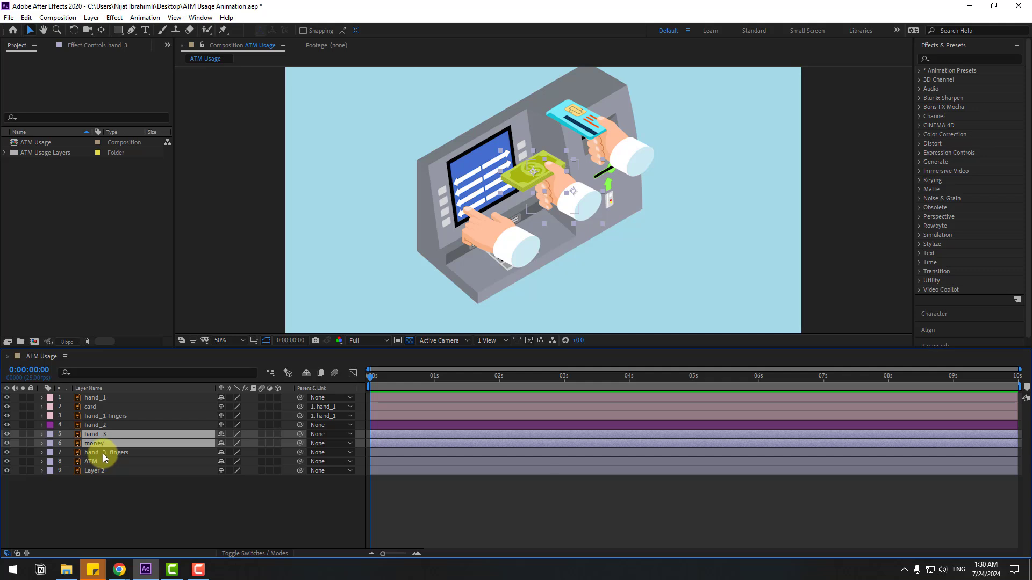
pyautogui.keyDown('ctrl'); pyautogui.click(102, 454); pyautogui.keyUp('ctrl')
pyautogui.click(50, 435)
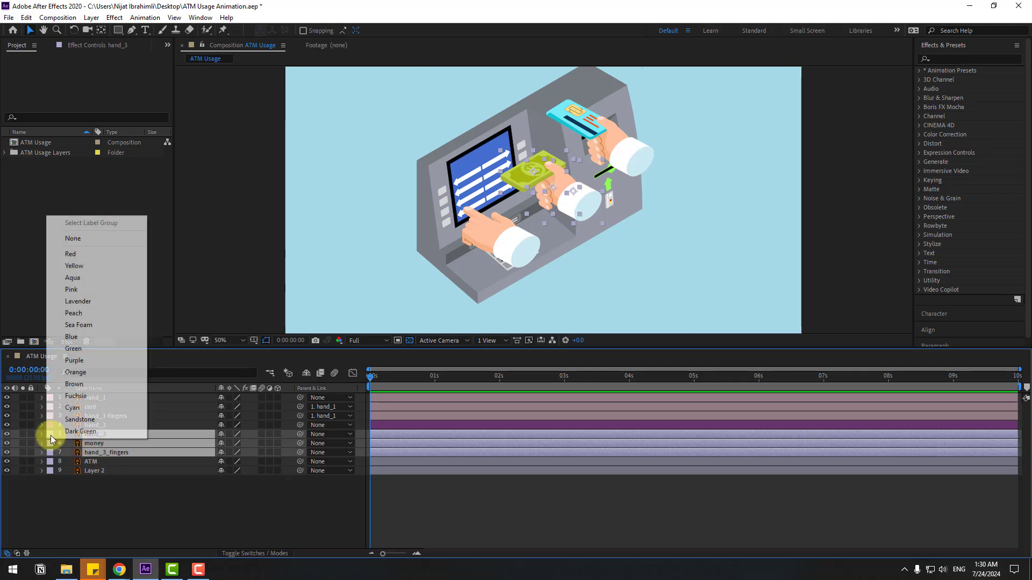
pyautogui.click(76, 336)
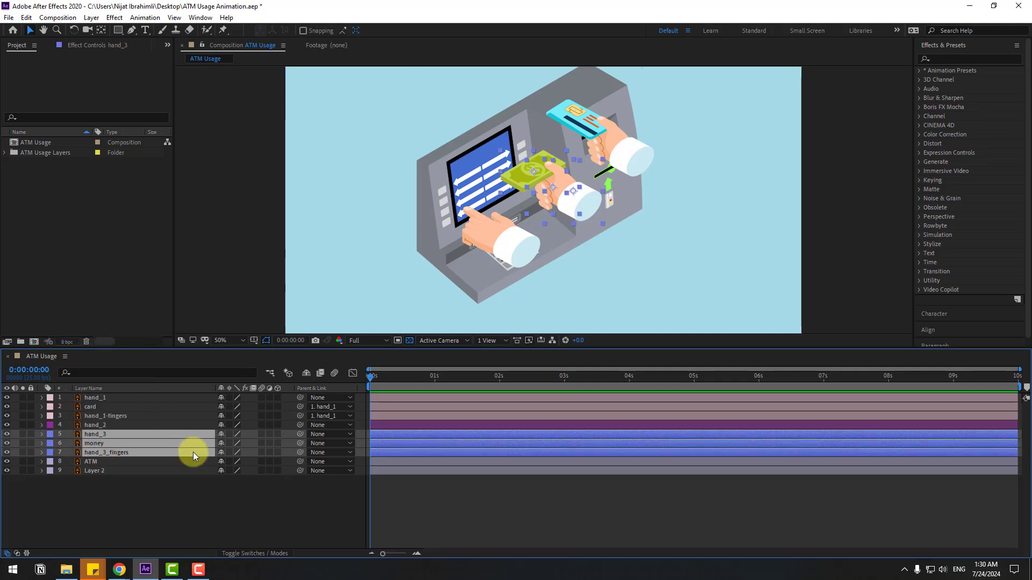
pyautogui.click(156, 480)
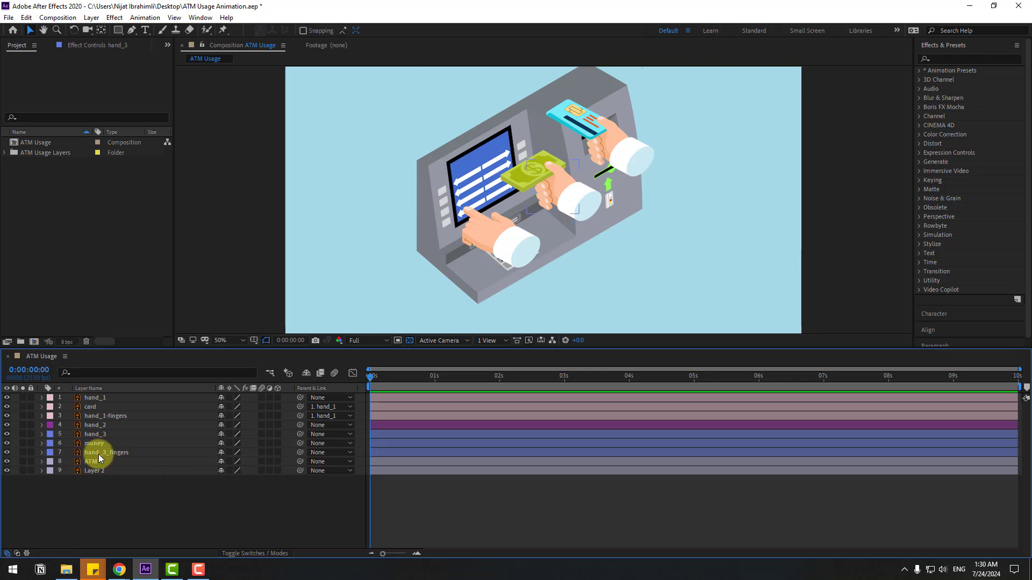
# Parent the hand_3_fingers and money layers to the hand_3 layer.
pyautogui.click(101, 452)
pyautogui.moveTo(300, 452); pyautogui.dragTo(99, 436)
pyautogui.click(97, 444)
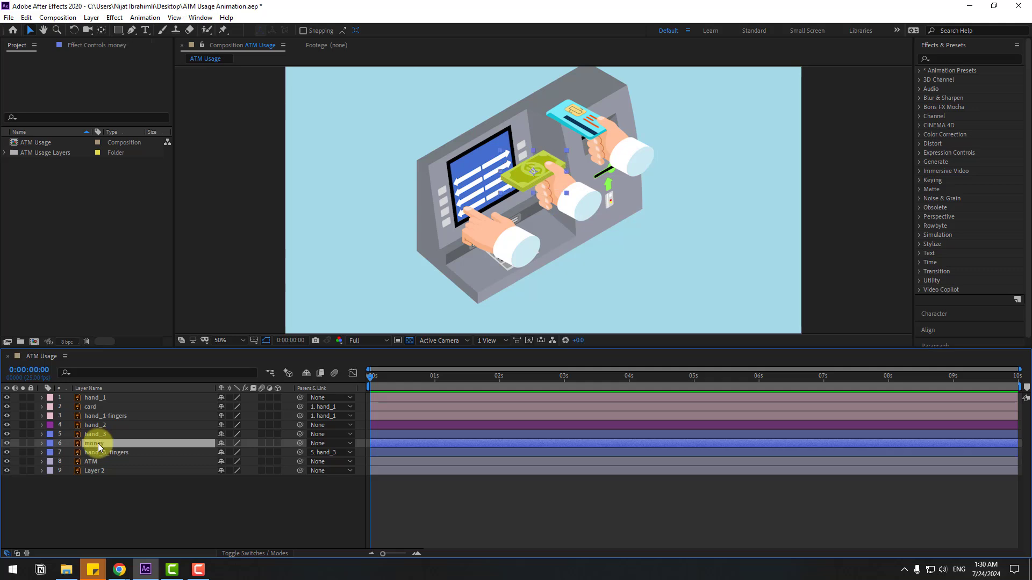
pyautogui.moveTo(300, 443); pyautogui.dragTo(94, 434)
# Move the anchor point of the hand_3 layer to the centre of its sleeve opening.
pyautogui.click(101, 434)
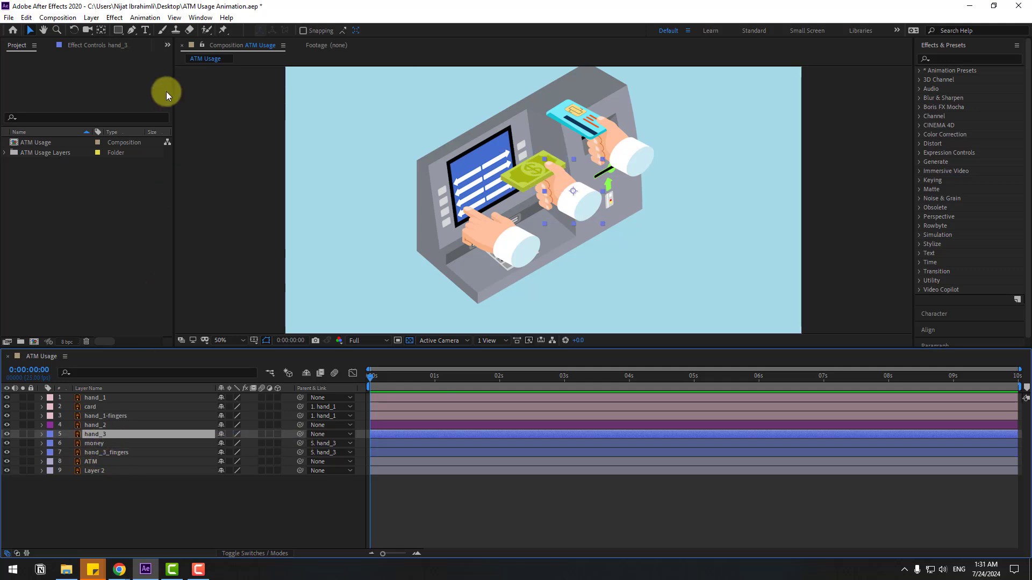
pyautogui.click(100, 29)
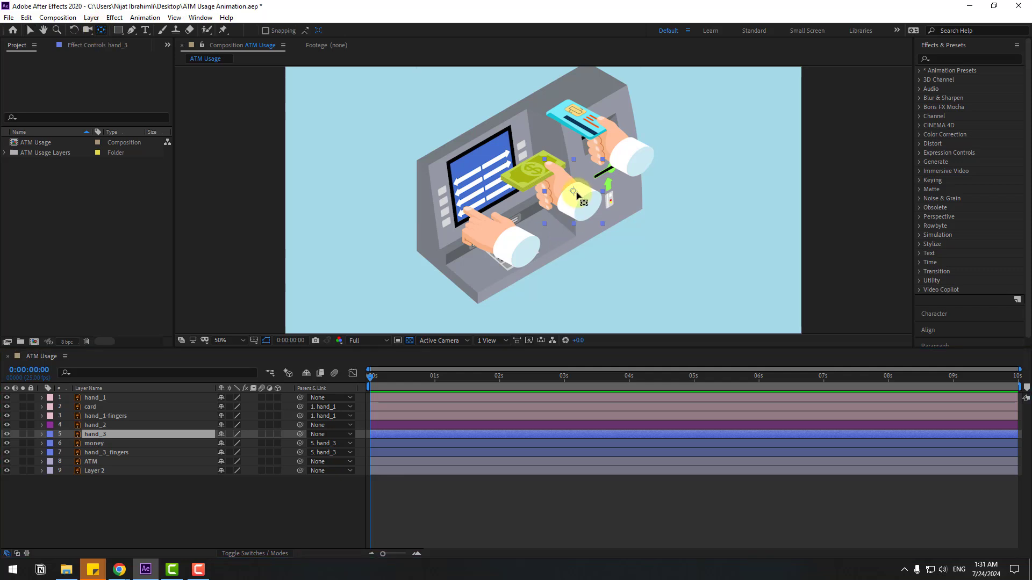
pyautogui.moveTo(577, 194); pyautogui.dragTo(587, 210)
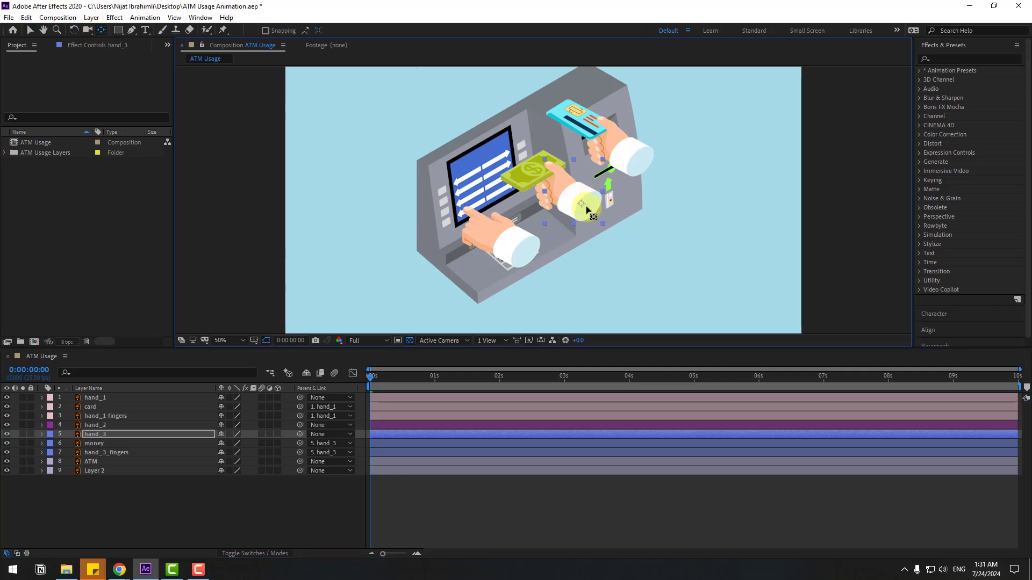
pyautogui.click(30, 33)
pyautogui.moveTo(607, 217)
pyautogui.mouseDown()
pyautogui.moveTo(598, 228)
pyautogui.moveTo(607, 218)
pyautogui.mouseUp()
# Move the anchor point of the hand_2 layer to the centre of its sleeve opening.
pyautogui.click(507, 251)
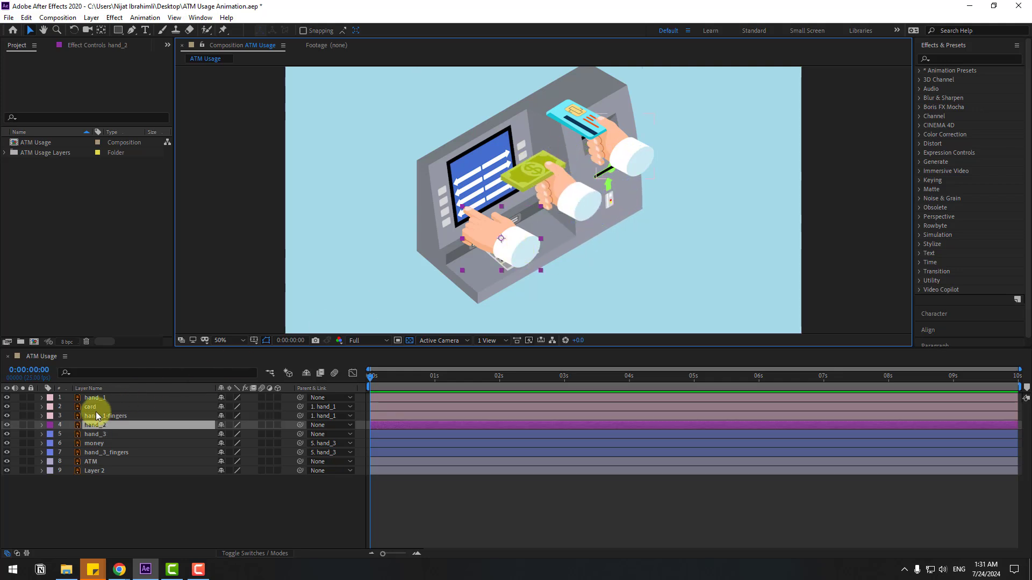
pyautogui.click(102, 29)
pyautogui.moveTo(503, 240); pyautogui.dragTo(528, 257)
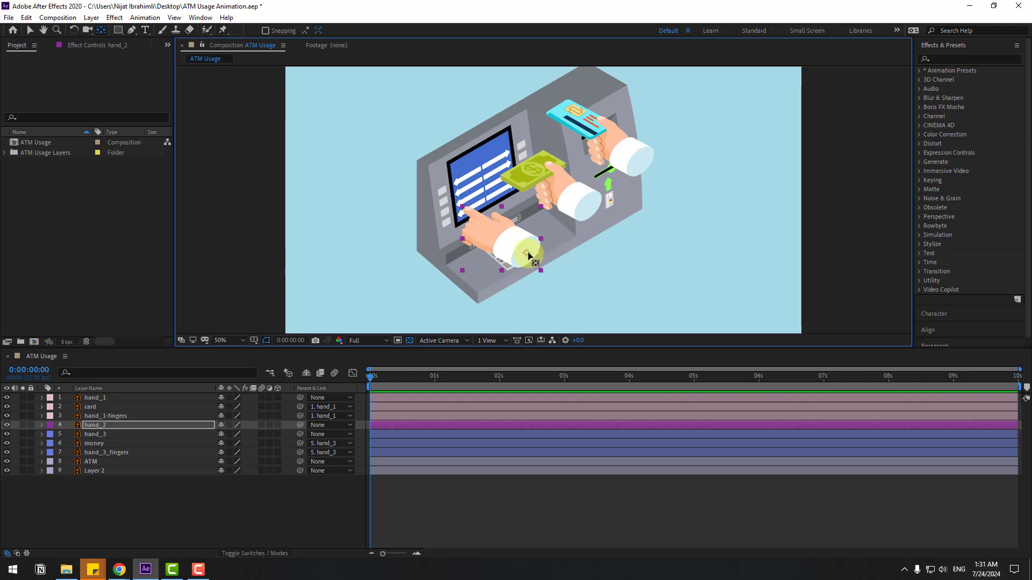
pyautogui.click(30, 31)
pyautogui.click(114, 507)
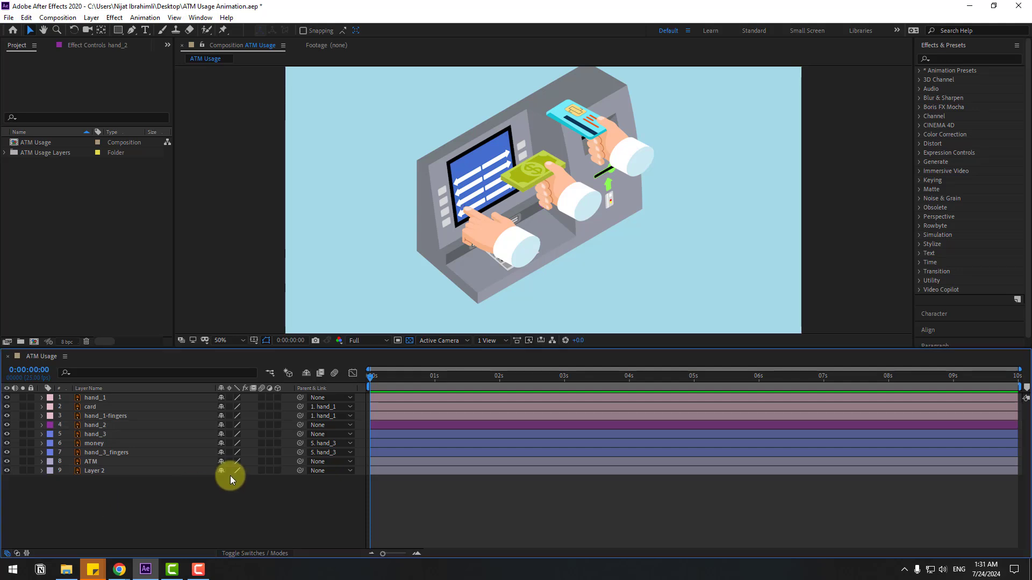
# Hide the hand_2, hand_3, money and hand_3_fingers layers.
pyautogui.click(103, 426)
pyautogui.keyDown('ctrl'); pyautogui.click(104, 434); pyautogui.keyUp('ctrl')
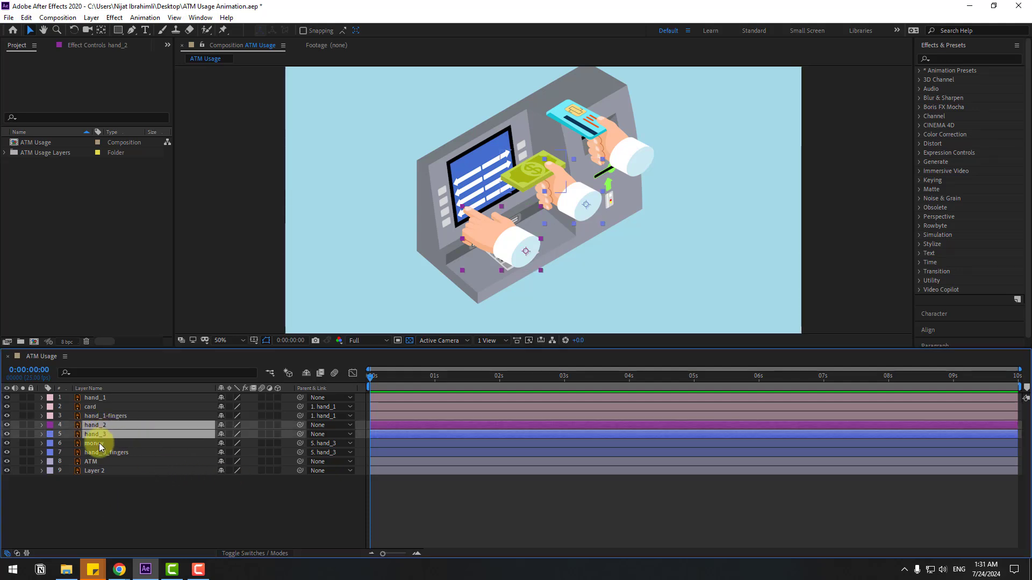
pyautogui.keyDown('ctrl'); pyautogui.click(100, 444); pyautogui.keyUp('ctrl')
pyautogui.keyDown('ctrl'); pyautogui.click(97, 452); pyautogui.keyUp('ctrl')
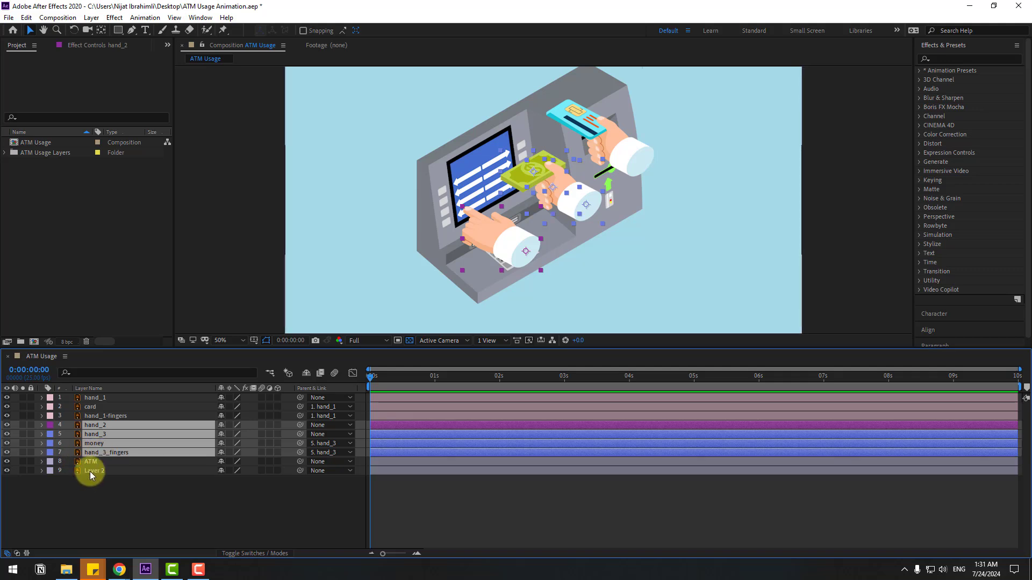
pyautogui.click(8, 426)
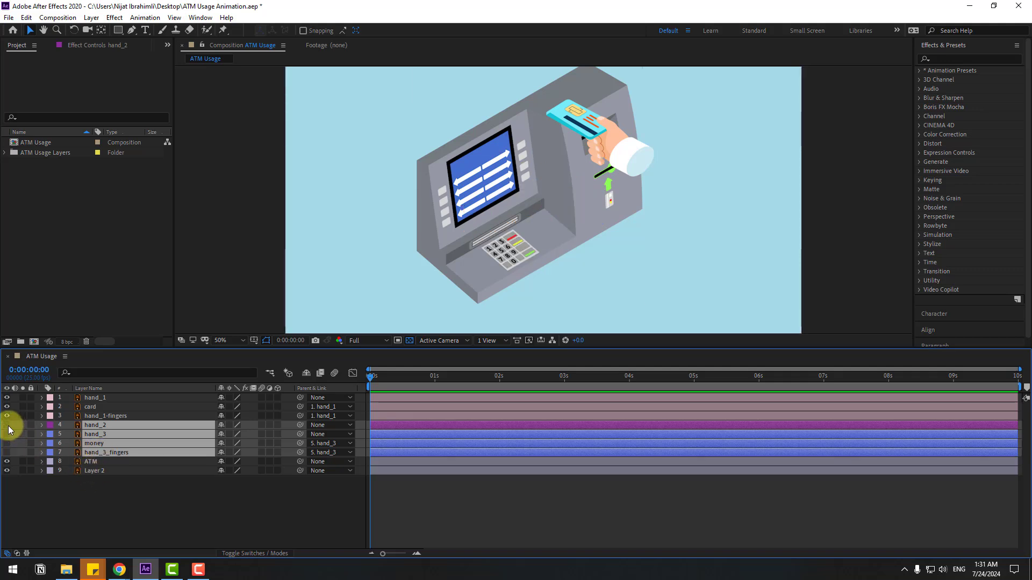
# Move hand_1 with its card beside the ATM, below and right of the card slot, and keyframe its Scale at 0% at 0:00.
pyautogui.click(638, 164)
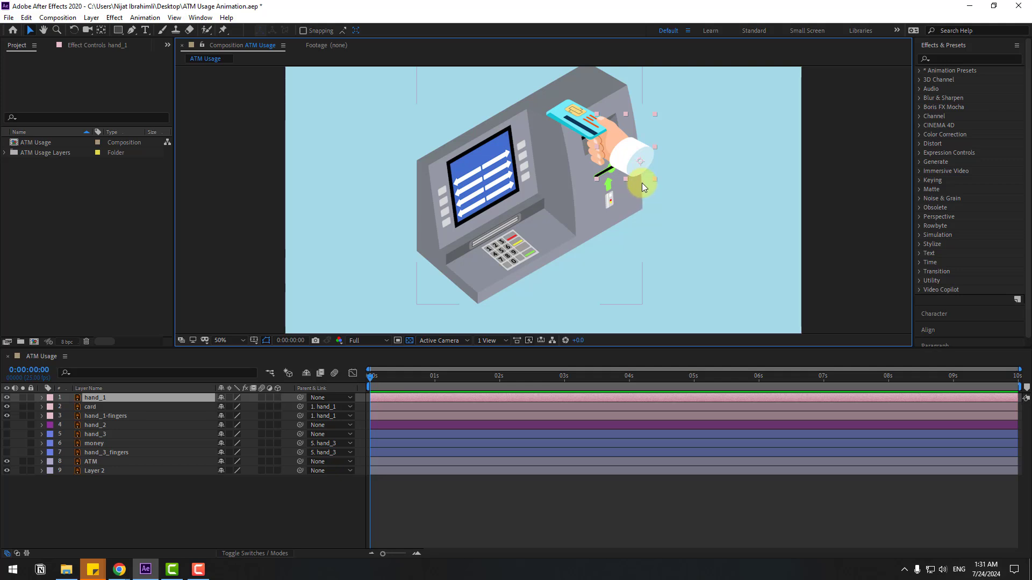
pyautogui.moveTo(634, 172); pyautogui.dragTo(700, 247)
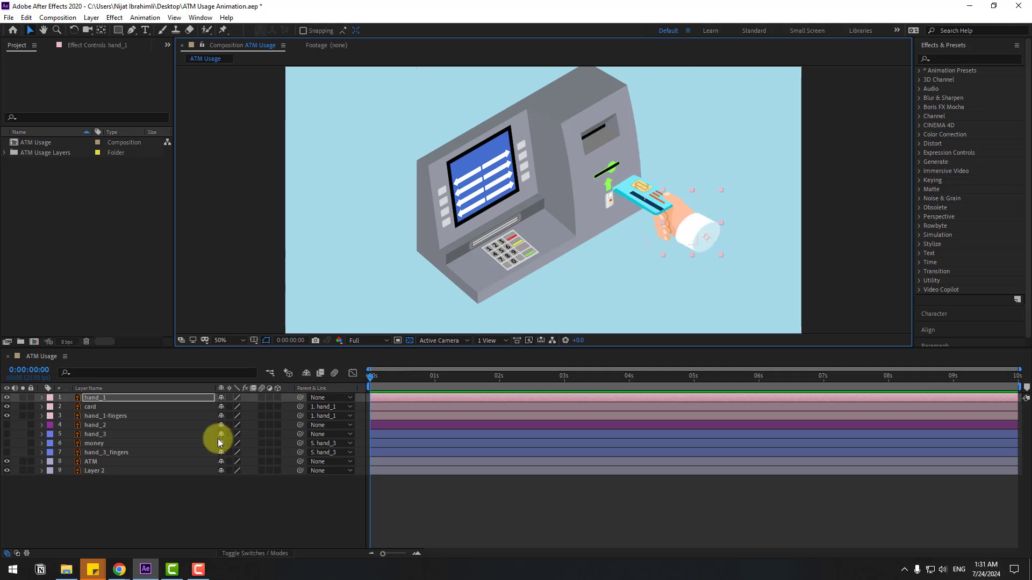
pyautogui.press('s')
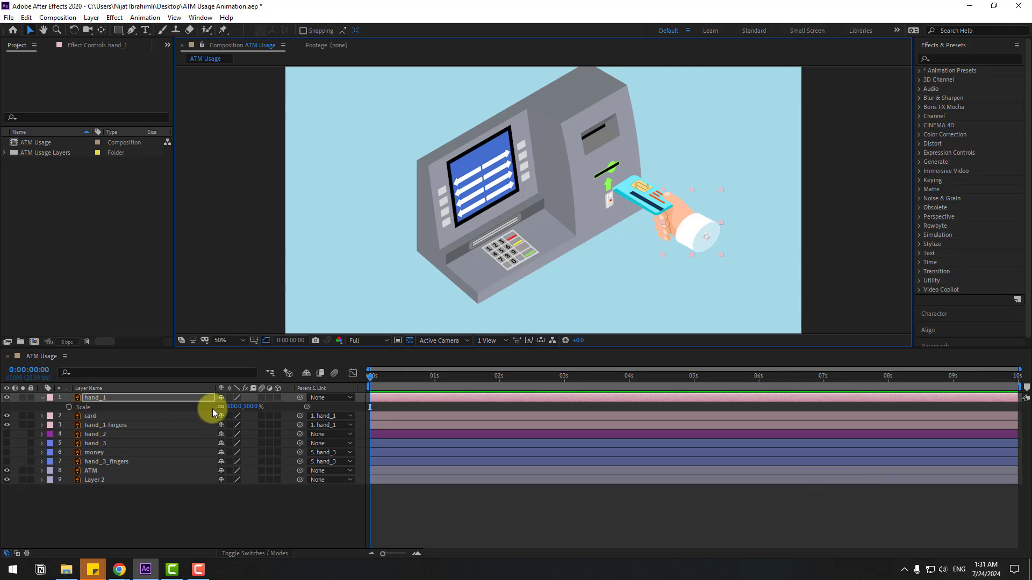
pyautogui.click(228, 407)
pyautogui.write('0')
pyautogui.press('Return')
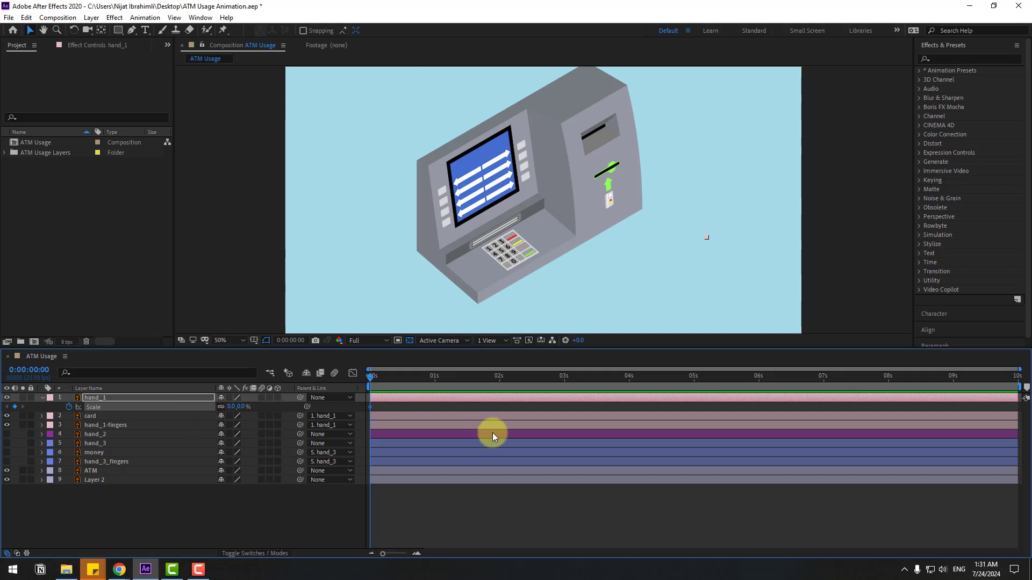
# Keyframe the Scale of hand_1 at 115% at 0:00:00:10.
pyautogui.hotkey('shift', 'pagedown')
pyautogui.click(299, 339)
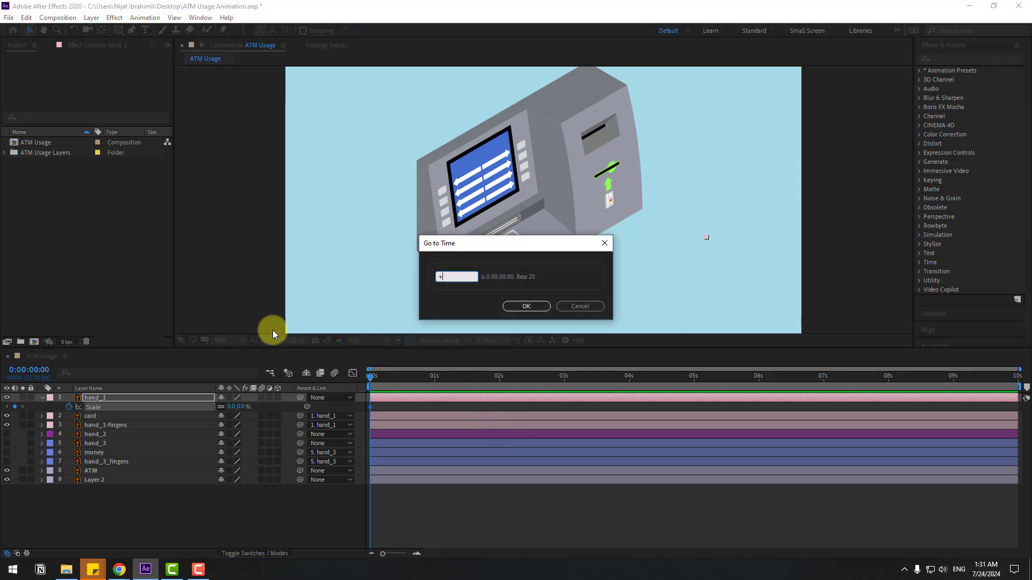
pyautogui.write('+')
pyautogui.write('10')
pyautogui.click(528, 305)
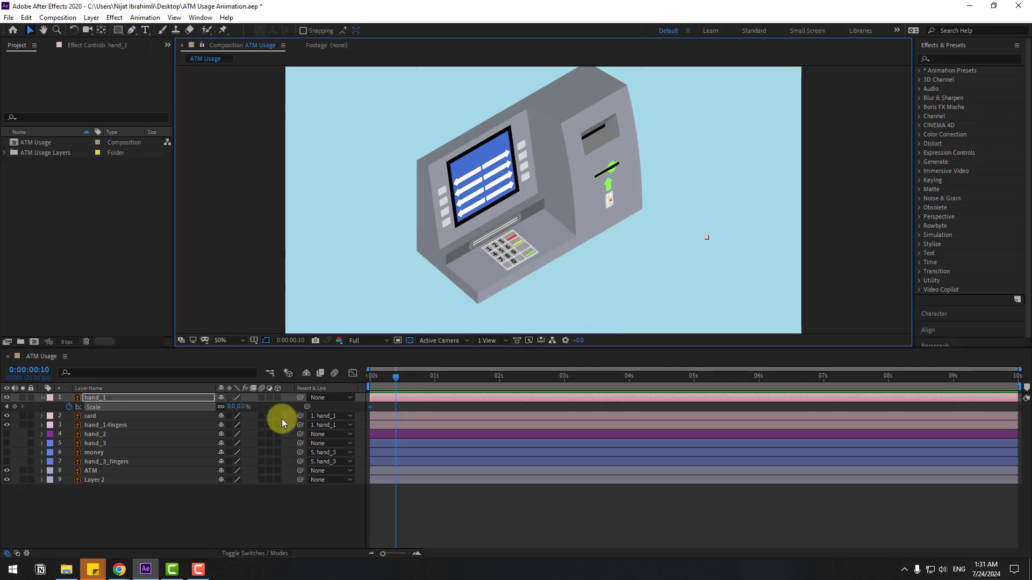
pyautogui.click(234, 407)
pyautogui.write('115')
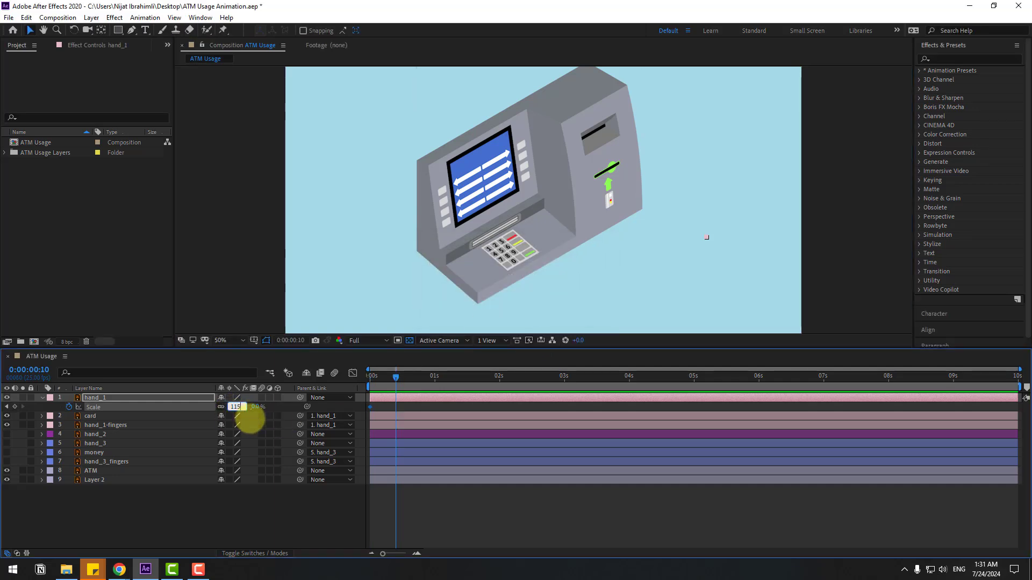
pyautogui.press('Return')
# Keyframe the Scale of hand_1 at 95% at 0:00:00:20 and at 105% at 0:00:01:05.
pyautogui.hotkey('shift', 'pagedown')
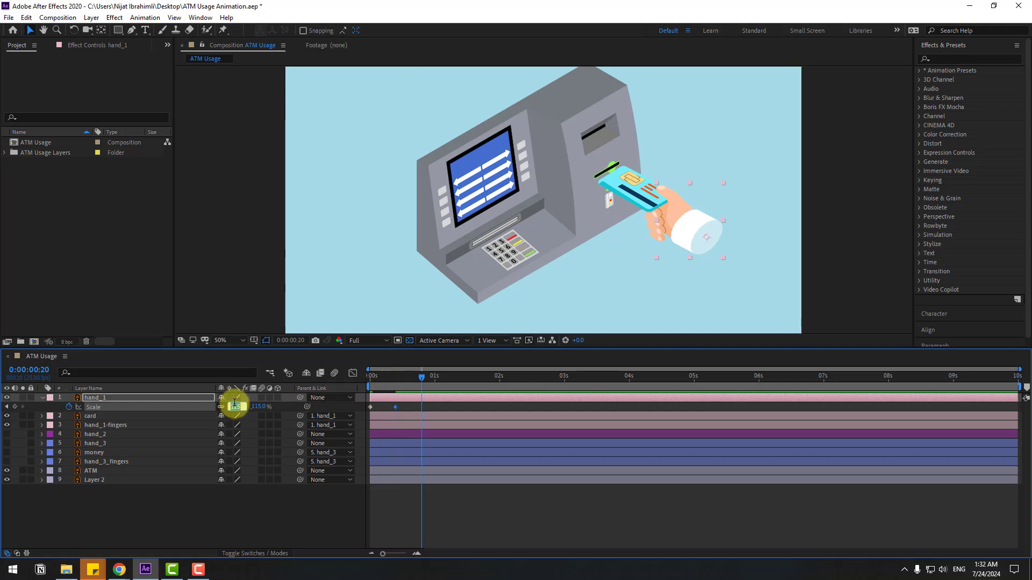
pyautogui.press('Return')
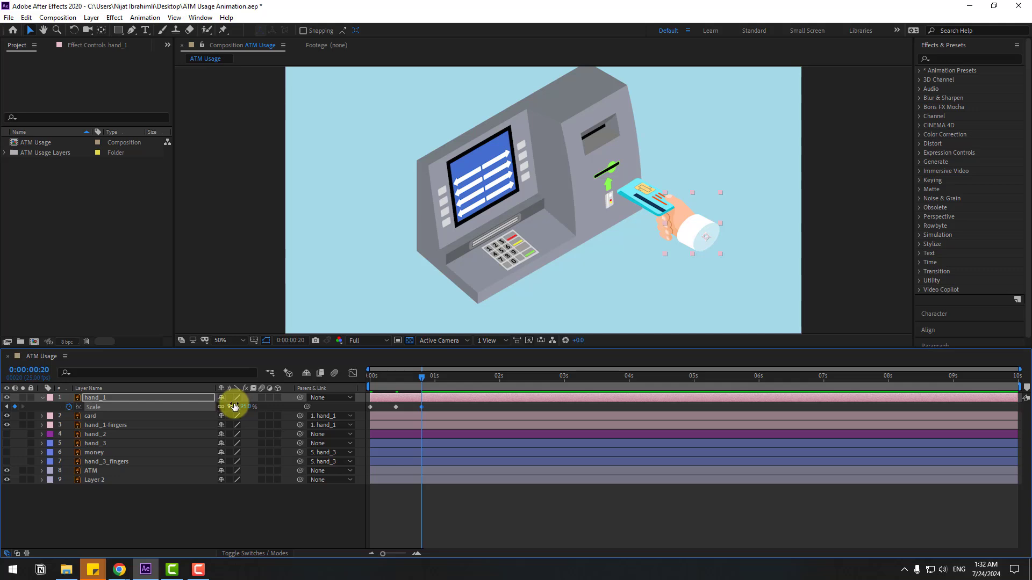
pyautogui.hotkey('shift', 'pagedown')
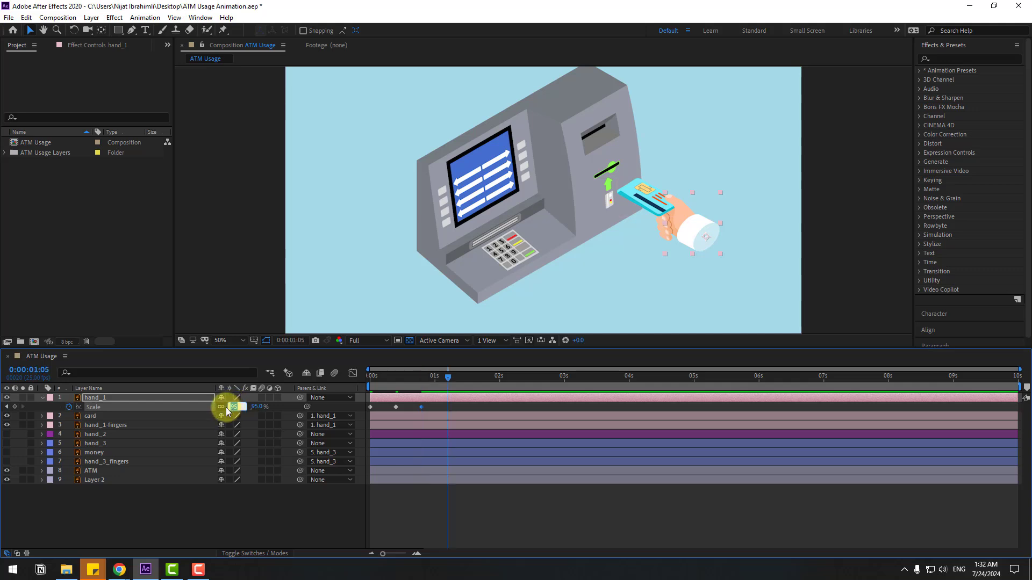
pyautogui.click(226, 407)
pyautogui.write('105')
pyautogui.press('Return')
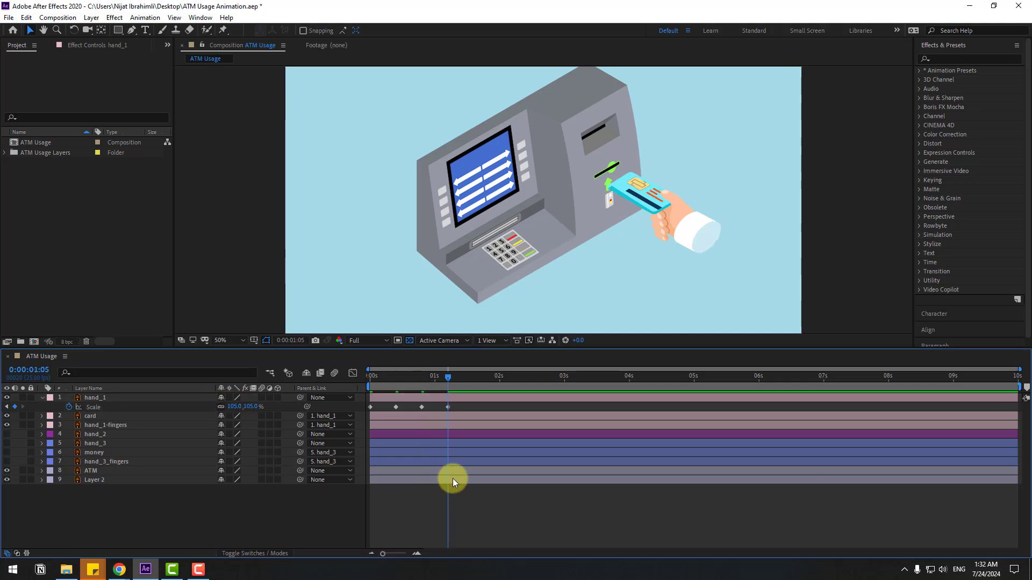
# Keyframe the Scale of hand_1 at 100% at 0:00:01:15.
pyautogui.hotkey('shift', 'pagedown')
pyautogui.click(236, 407)
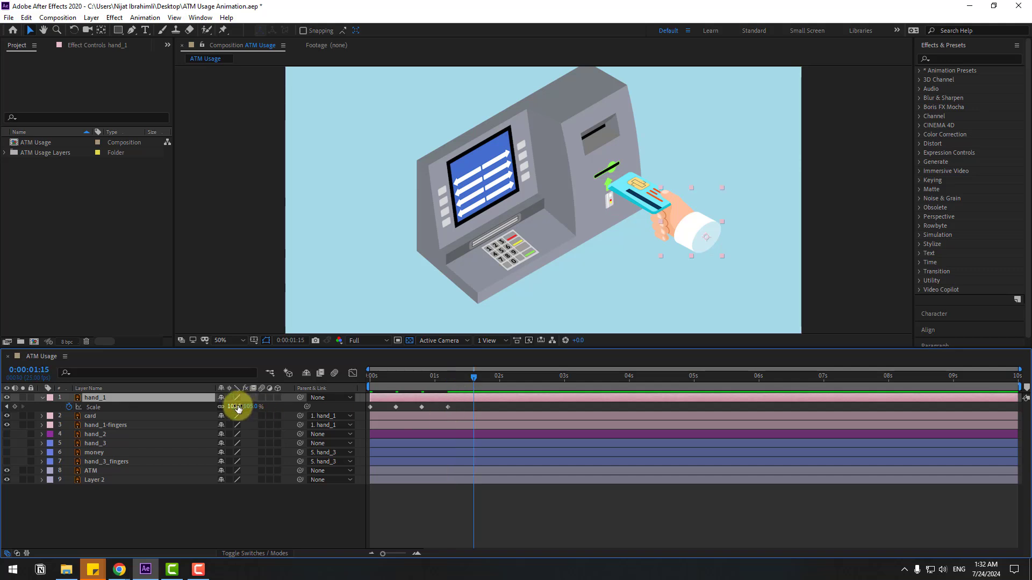
pyautogui.write('100')
pyautogui.press('Return')
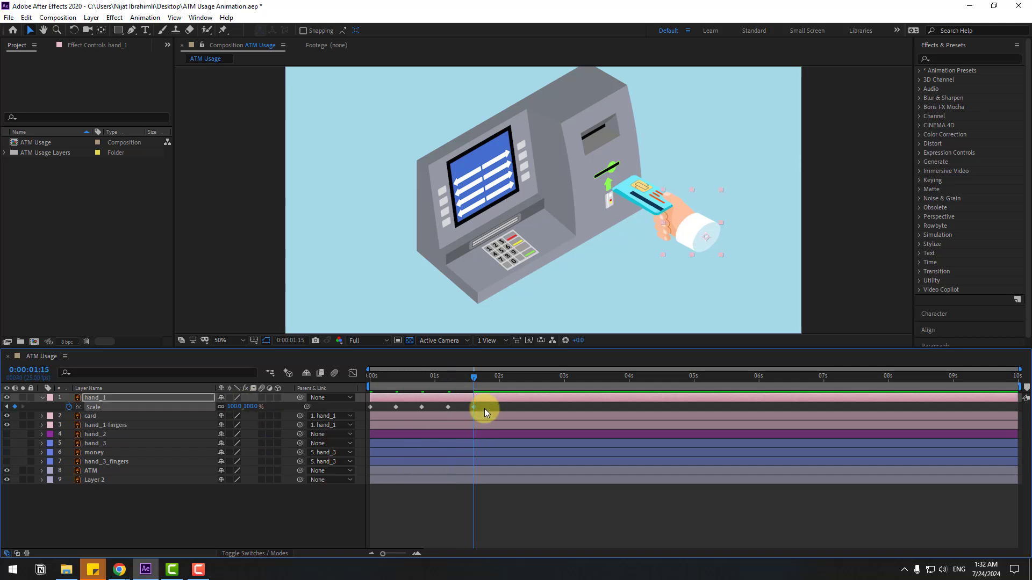
# Apply Easy Ease to all Scale keyframes of hand_1 and preview the pop-in.
pyautogui.moveTo(484, 409); pyautogui.dragTo(370, 405)
pyautogui.rightClick(371, 407)
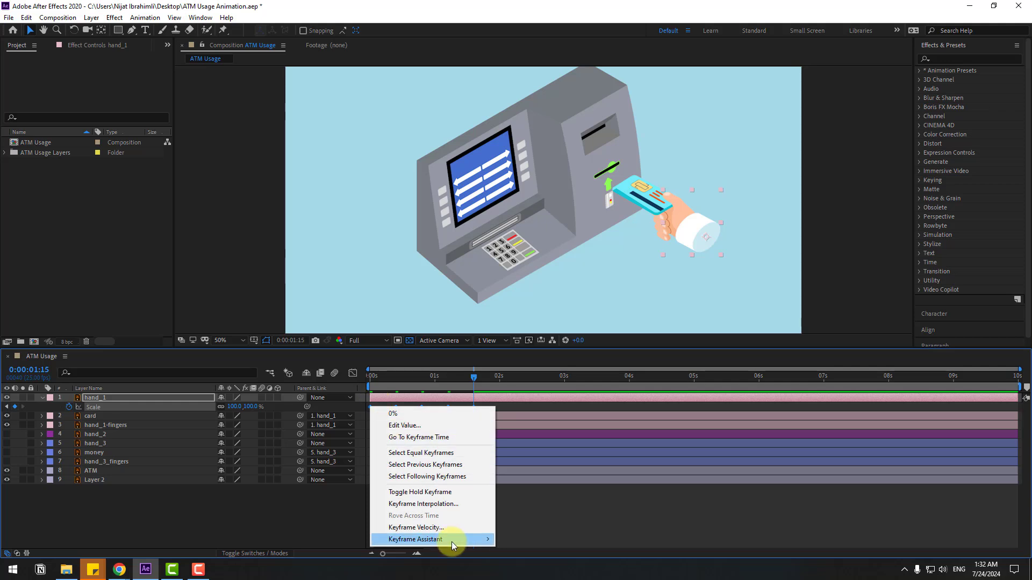
pyautogui.moveTo(460, 539)
pyautogui.click(620, 473)
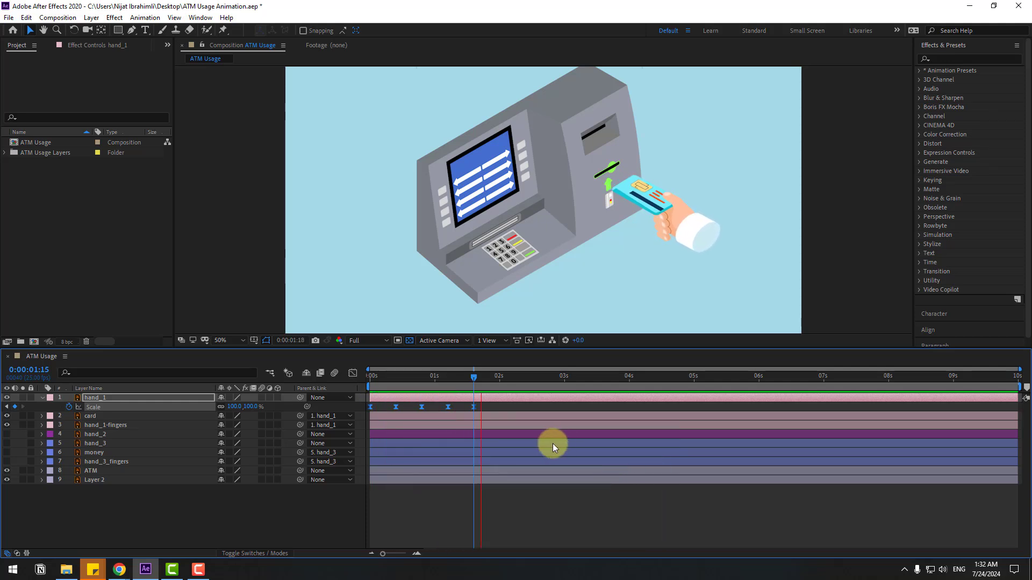
pyautogui.click(466, 378)
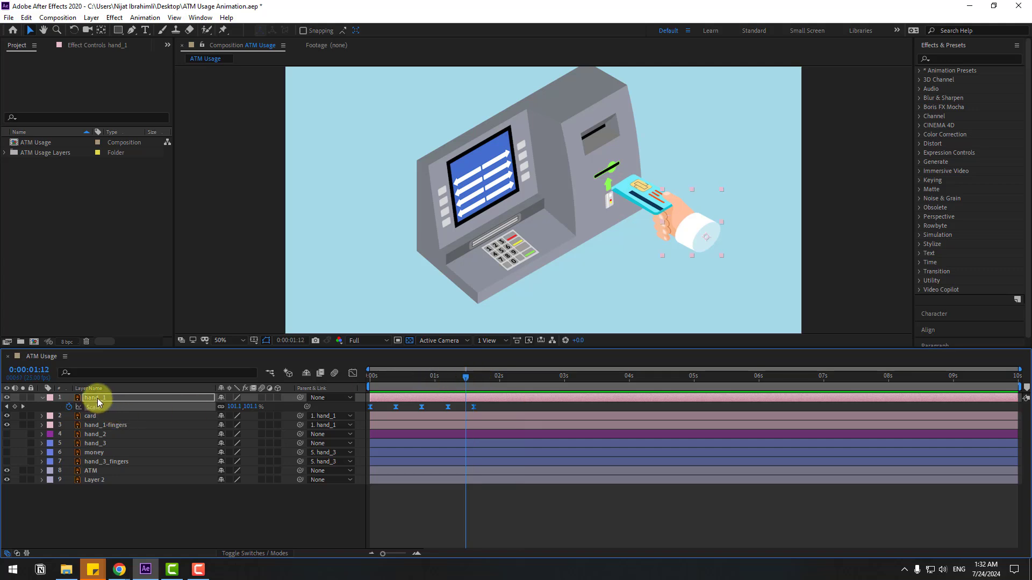
pyautogui.press('Return')
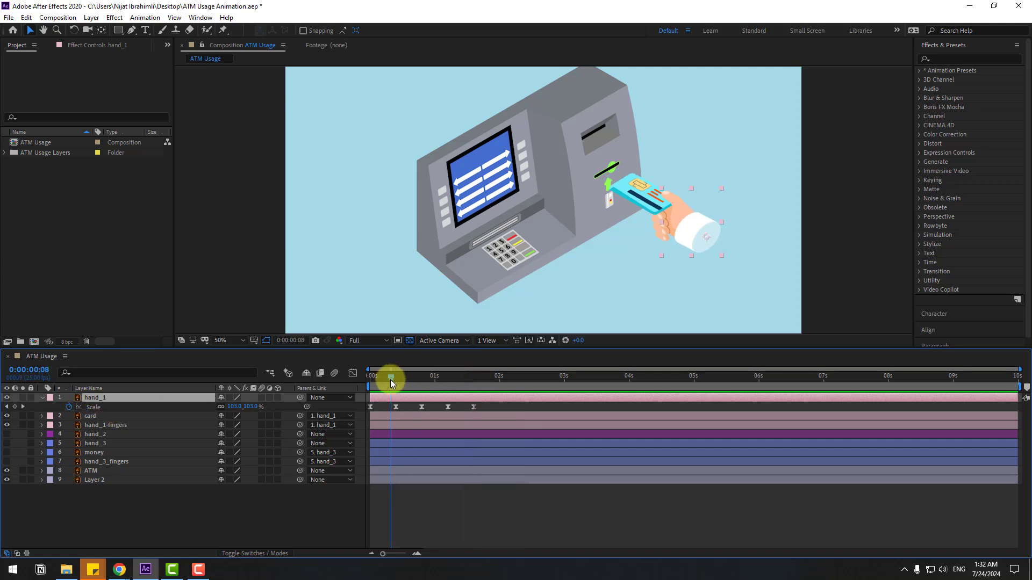
# Reveal Rotation alongside Scale on hand_1 and keyframe it at -50° at 0:00:00:00.
pyautogui.click(369, 380)
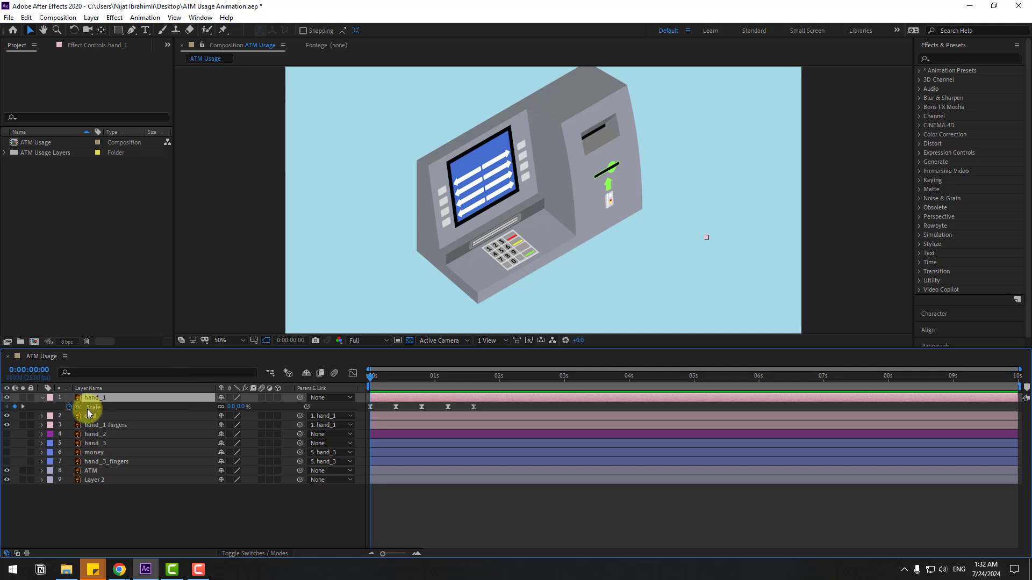
pyautogui.hotkey('shift', 'r')
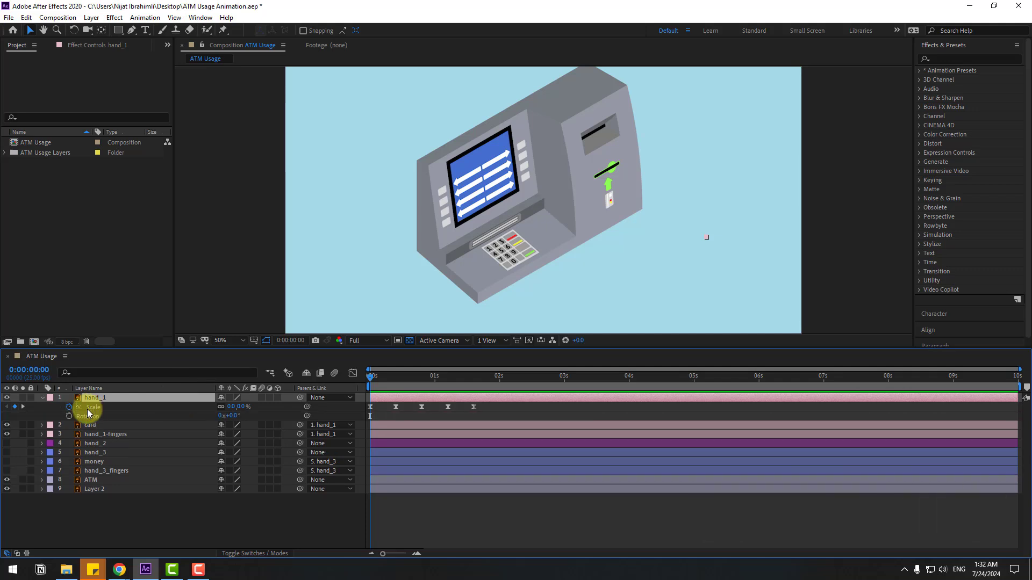
pyautogui.click(68, 416)
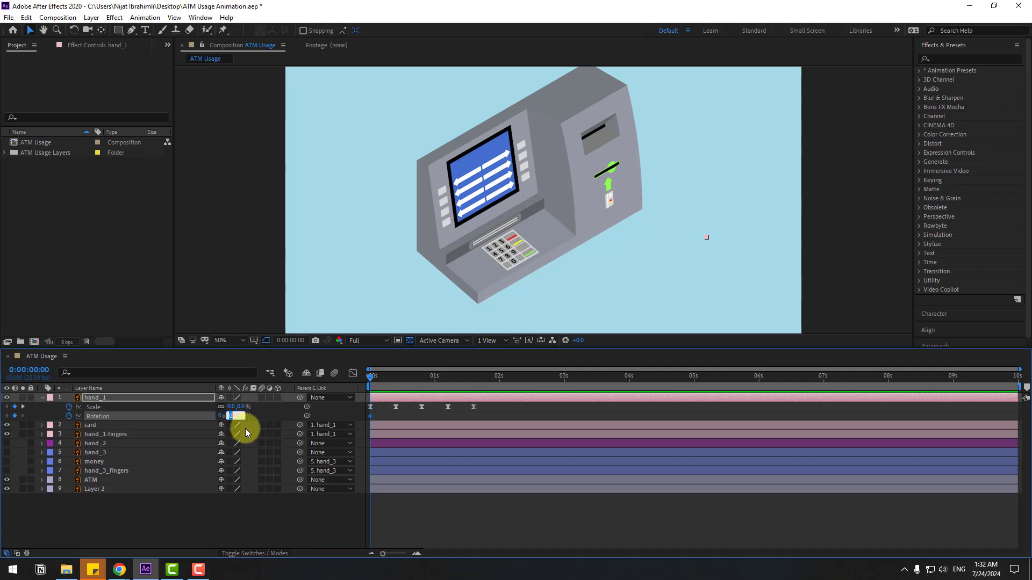
pyautogui.write('-20')
pyautogui.press('Return')
pyautogui.moveTo(372, 377)
pyautogui.mouseDown()
pyautogui.moveTo(399, 378)
pyautogui.moveTo(370, 379)
pyautogui.mouseUp()
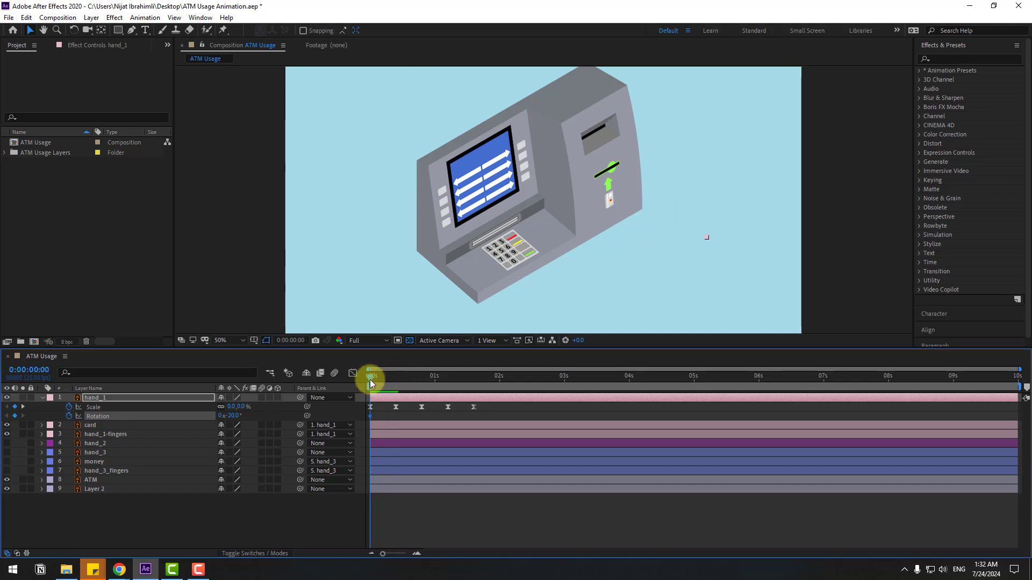
pyautogui.click(232, 416)
pyautogui.write('-50')
pyautogui.press('Return')
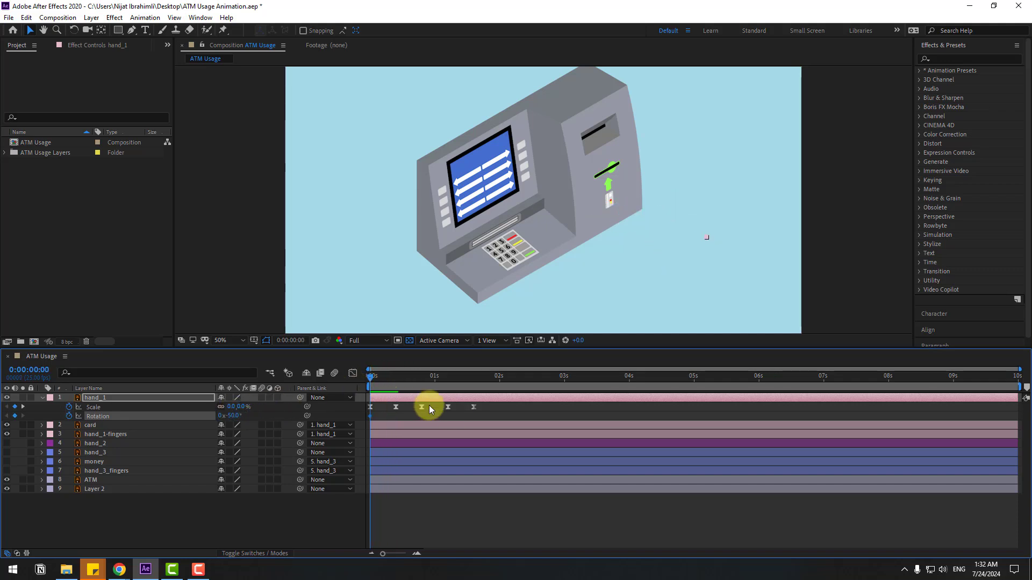
# Keyframe the Rotation of hand_1 at 10° at the second Scale keyframe, 0:00:00:10.
pyautogui.moveTo(371, 376); pyautogui.dragTo(396, 382)
pyautogui.click(235, 416)
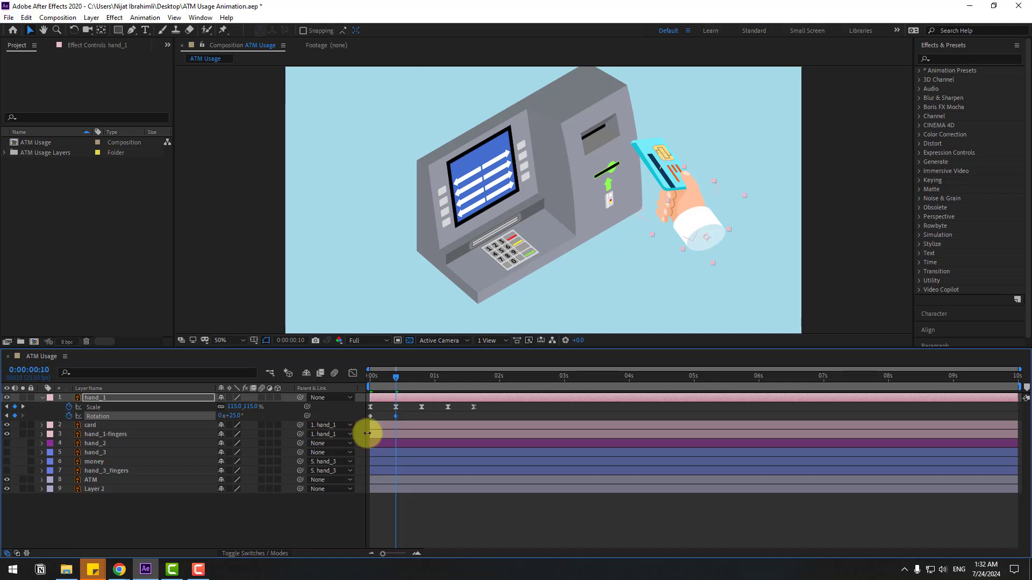
pyautogui.click(237, 418)
pyautogui.write('10')
pyautogui.press('Return')
# Keyframe the Rotation of hand_1 at -5° at 0:00:00:20 and at 2.5° at 0:00:01:05.
pyautogui.moveTo(386, 375); pyautogui.dragTo(429, 380)
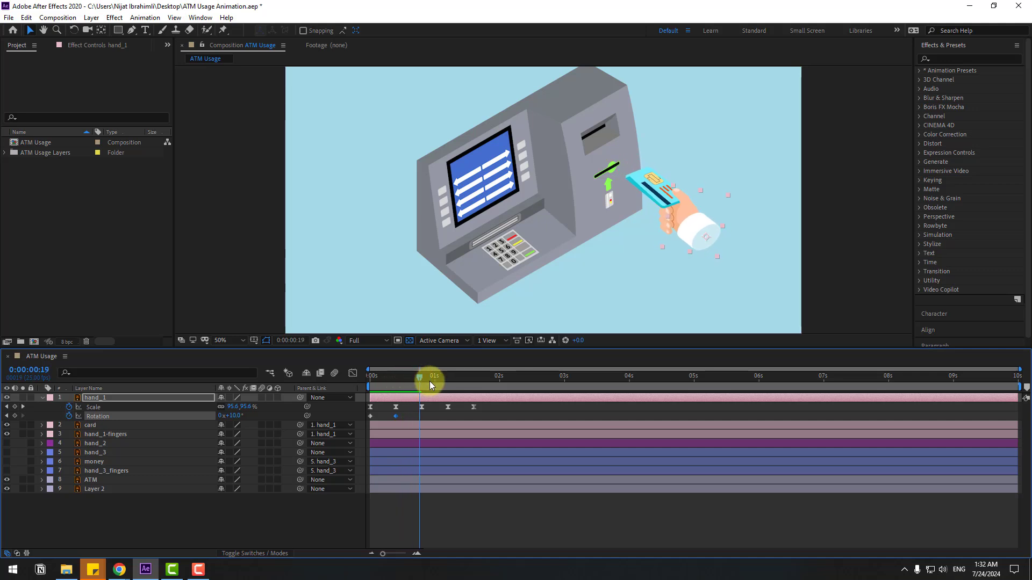
pyautogui.click(239, 416)
pyautogui.write('-5')
pyautogui.press('Return')
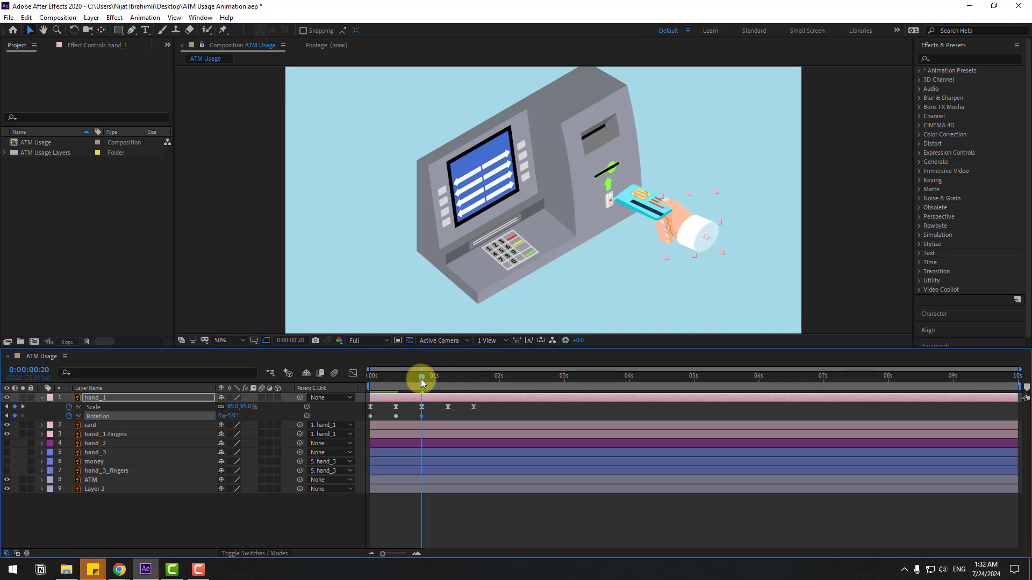
pyautogui.moveTo(421, 378); pyautogui.dragTo(448, 378)
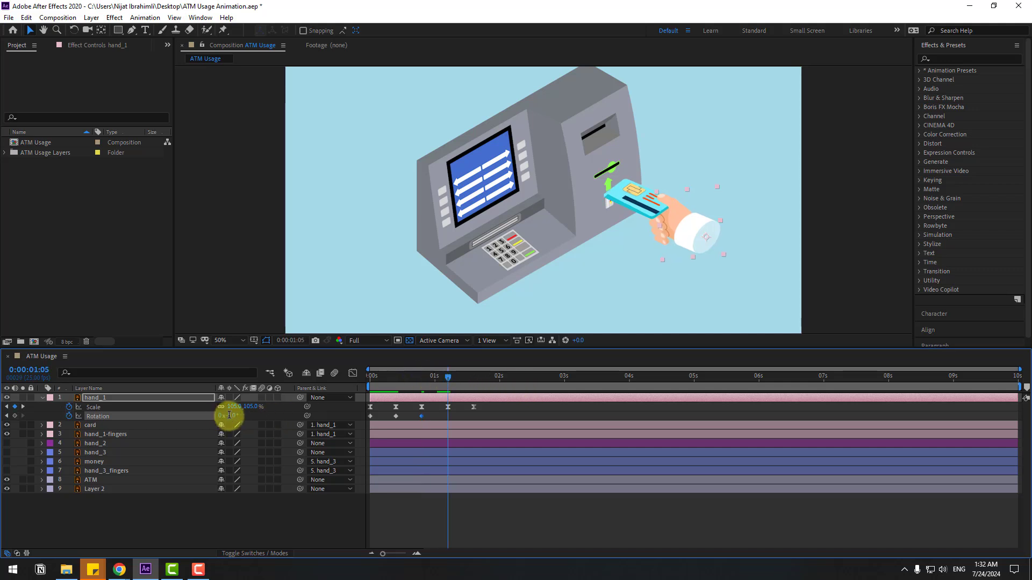
pyautogui.click(252, 418)
pyautogui.write('2.5')
pyautogui.press('Return')
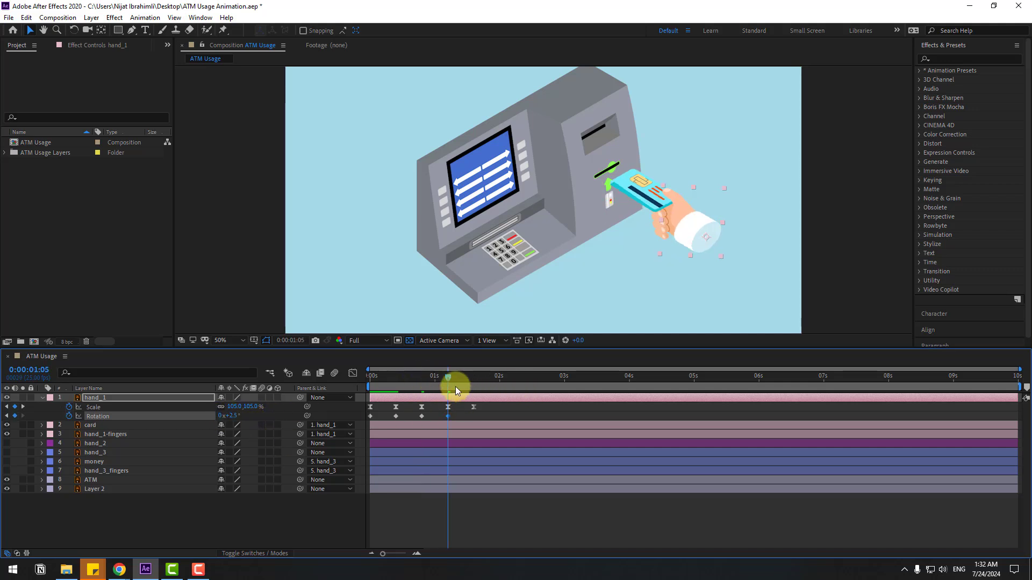
# Keyframe the Rotation of hand_1 at 0° at the last Scale keyframe, 0:00:01:15.
pyautogui.click(456, 379)
pyautogui.click(473, 380)
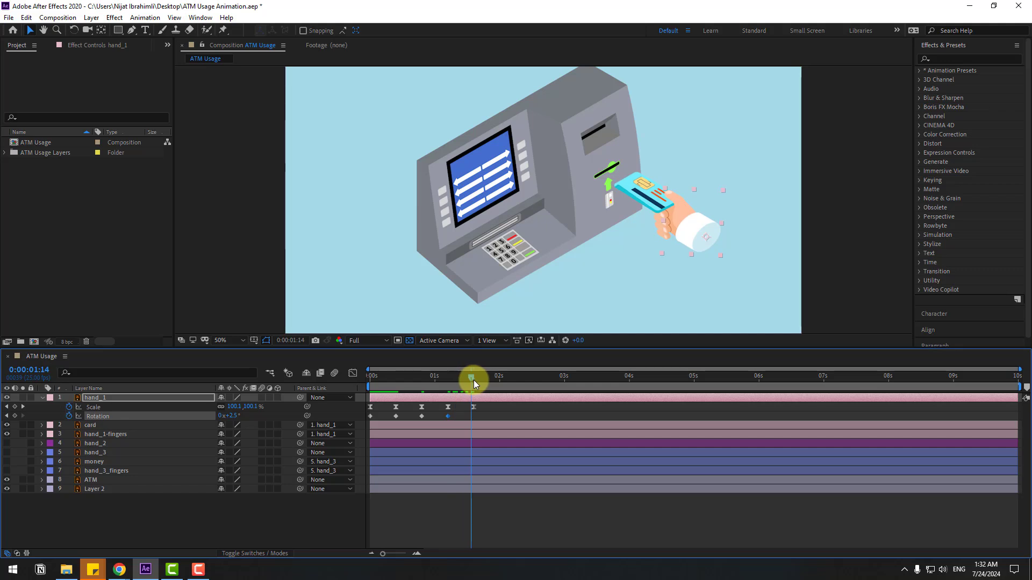
pyautogui.click(231, 418)
pyautogui.write('0')
pyautogui.press('Return')
# Apply Easy Ease to all Rotation keyframes of hand_1.
pyautogui.moveTo(481, 415); pyautogui.dragTo(369, 417)
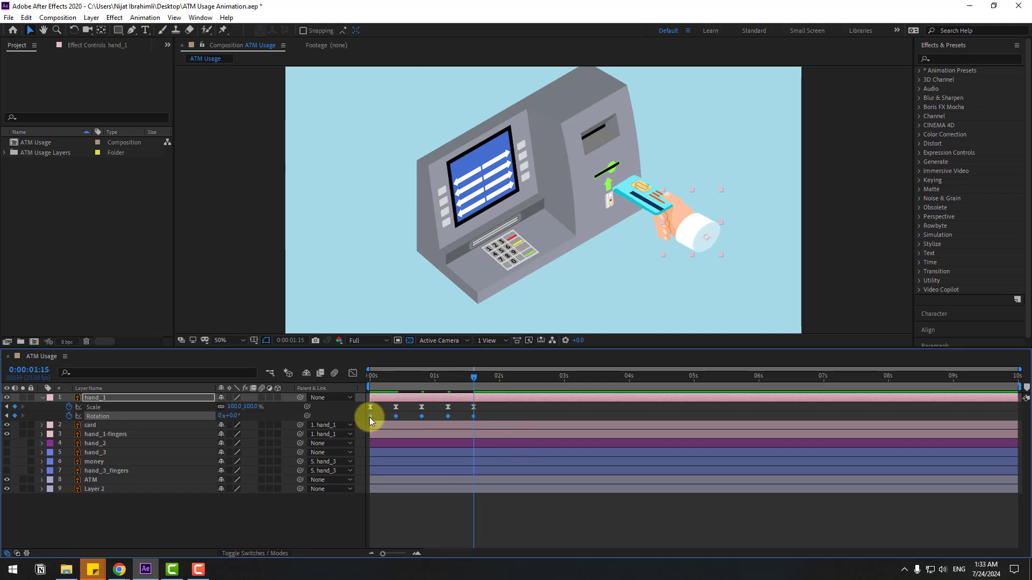
pyautogui.rightClick(370, 417)
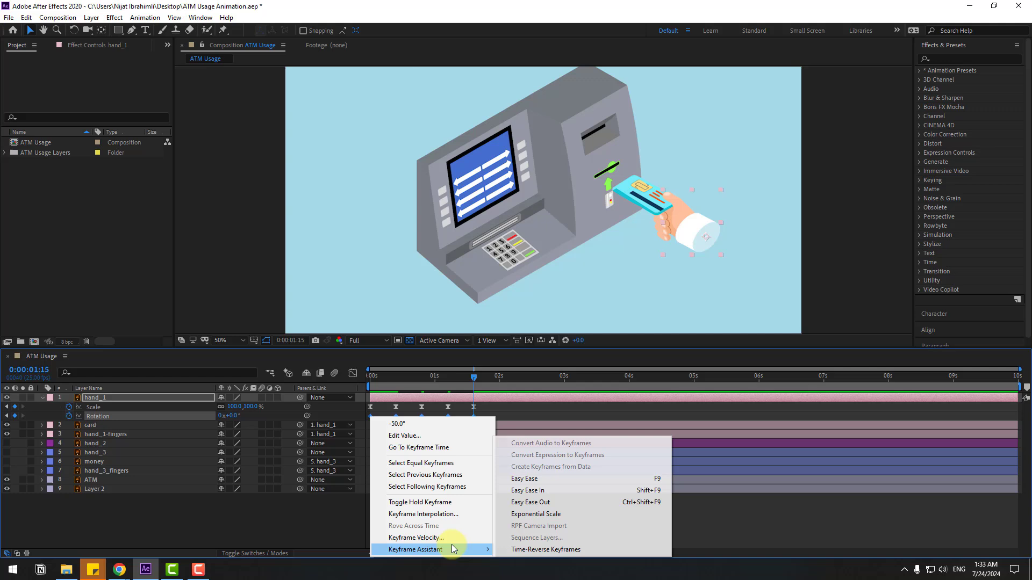
pyautogui.click(530, 478)
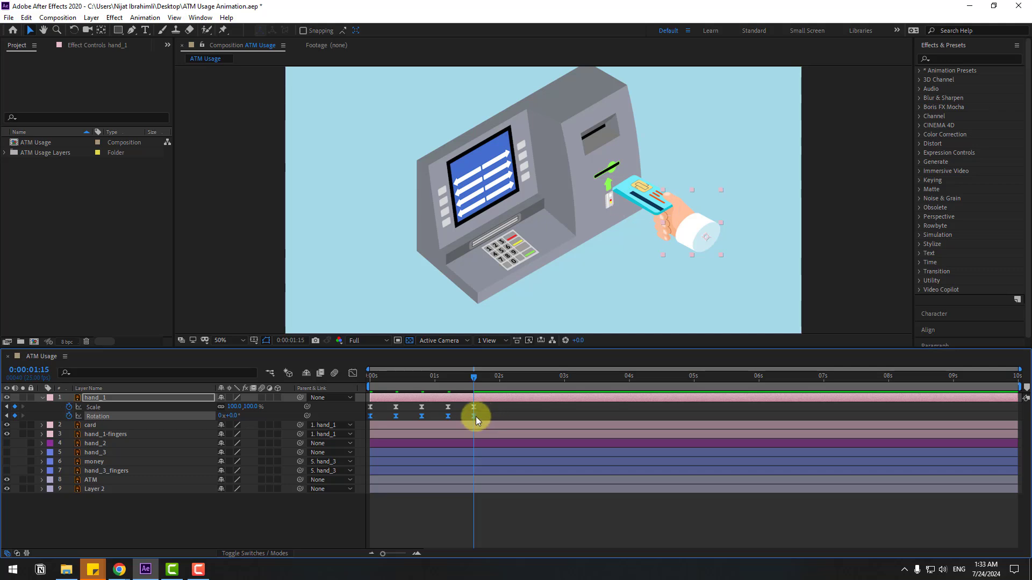
# Stretch the spacing of hand_1's Rotation keyframes slightly, shift them all a little later than the Scale keyframes, and preview the motion.
pyautogui.moveTo(478, 418); pyautogui.dragTo(481, 417)
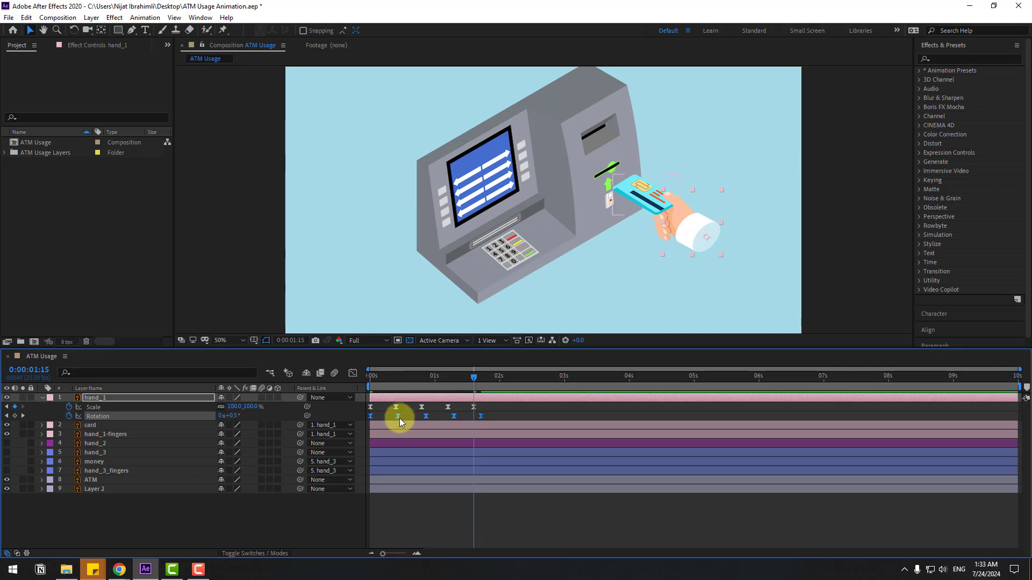
pyautogui.moveTo(399, 418); pyautogui.dragTo(472, 411)
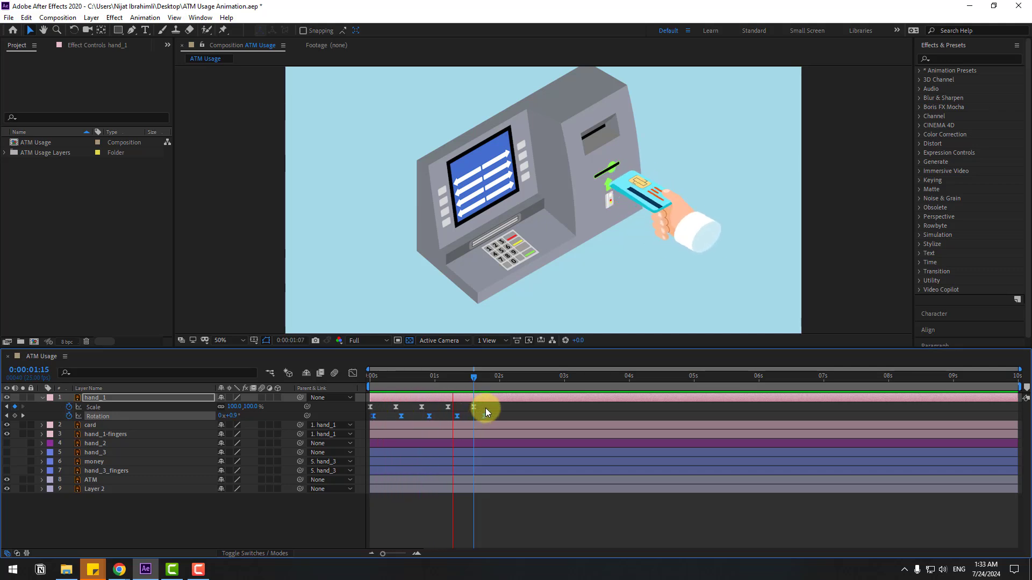
pyautogui.press('space')
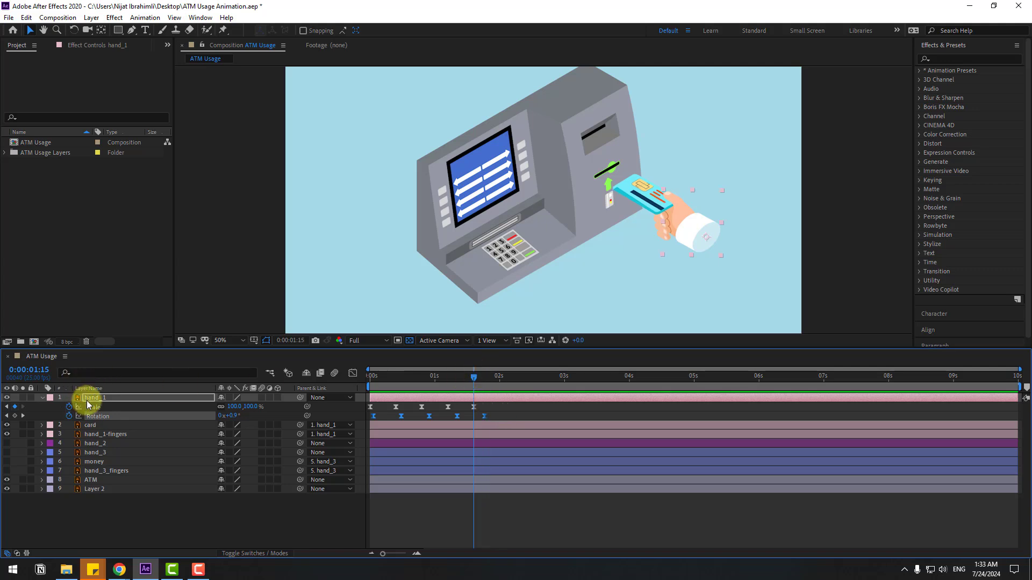
# Keyframe hand_1's Position at 0:00:01:15, and at 0:00:02:05 move it to about 1460.5, 498.2 so the card meets the ATM's upper slot.
pyautogui.click(87, 398)
pyautogui.hotkey('shift', 'p')
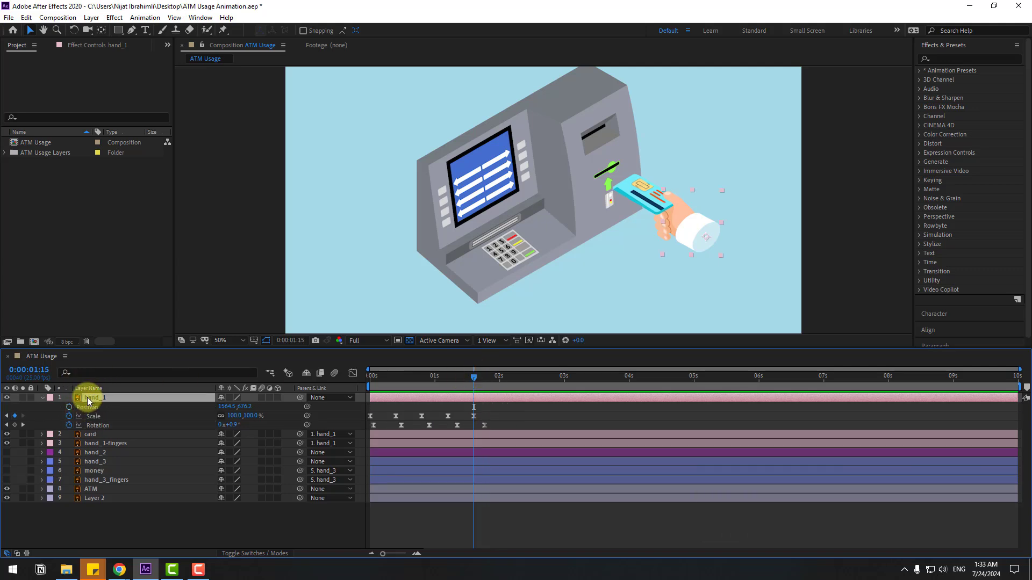
pyautogui.click(70, 407)
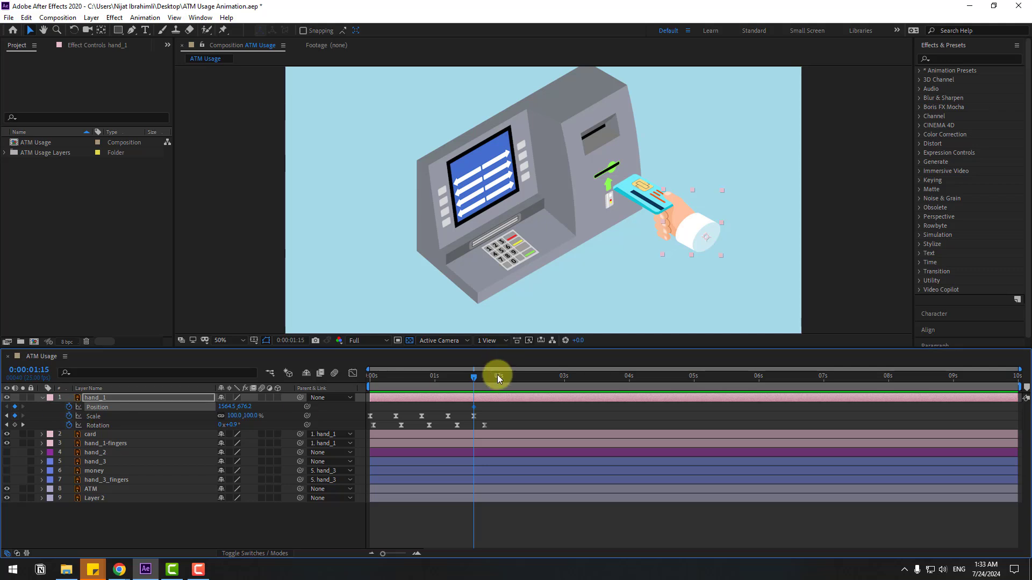
pyautogui.moveTo(498, 375); pyautogui.dragTo(513, 379)
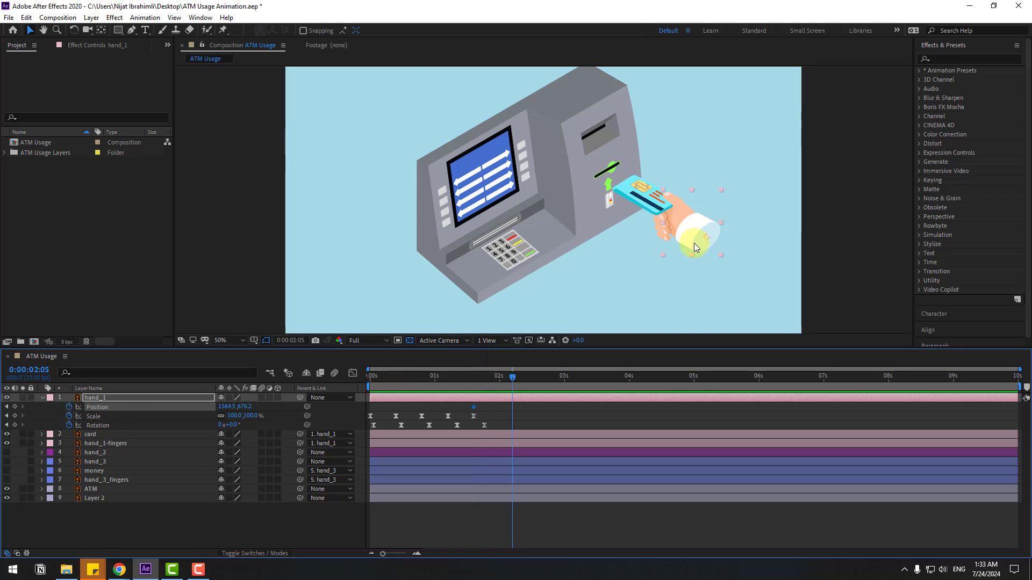
pyautogui.moveTo(695, 244); pyautogui.dragTo(664, 200)
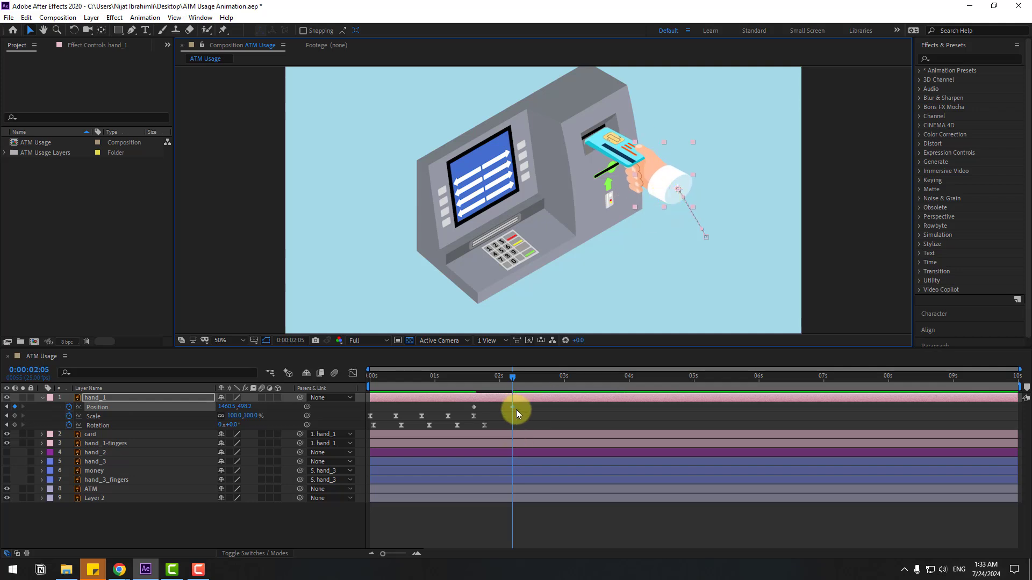
# Apply Easy Ease to hand_1's two Position keyframes and start the work area at about 0:00:01:10 for previewing.
pyautogui.moveTo(516, 409); pyautogui.dragTo(473, 407)
pyautogui.rightClick(473, 408)
pyautogui.moveTo(532, 540)
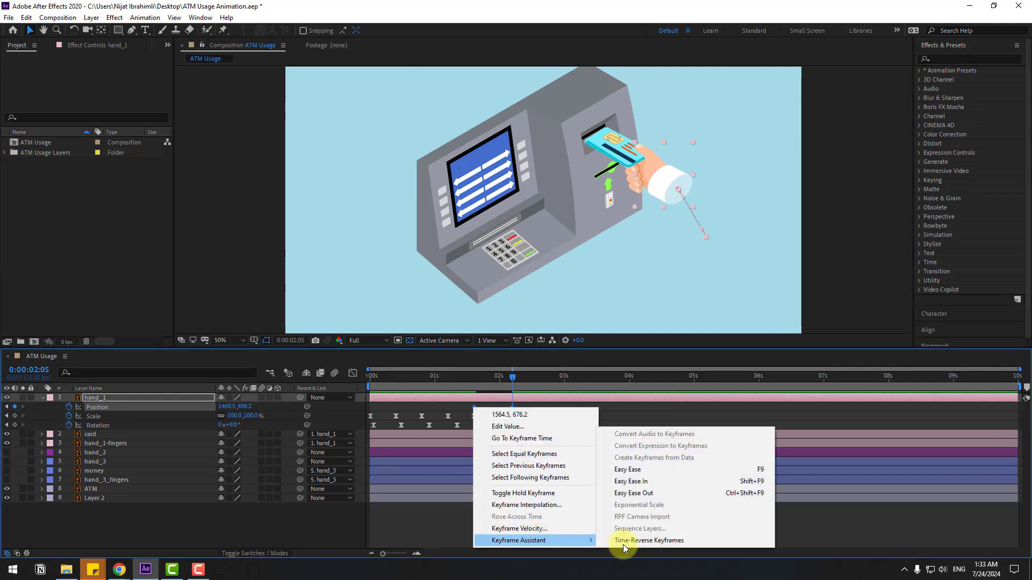
pyautogui.click(623, 471)
pyautogui.moveTo(364, 386); pyautogui.dragTo(458, 386)
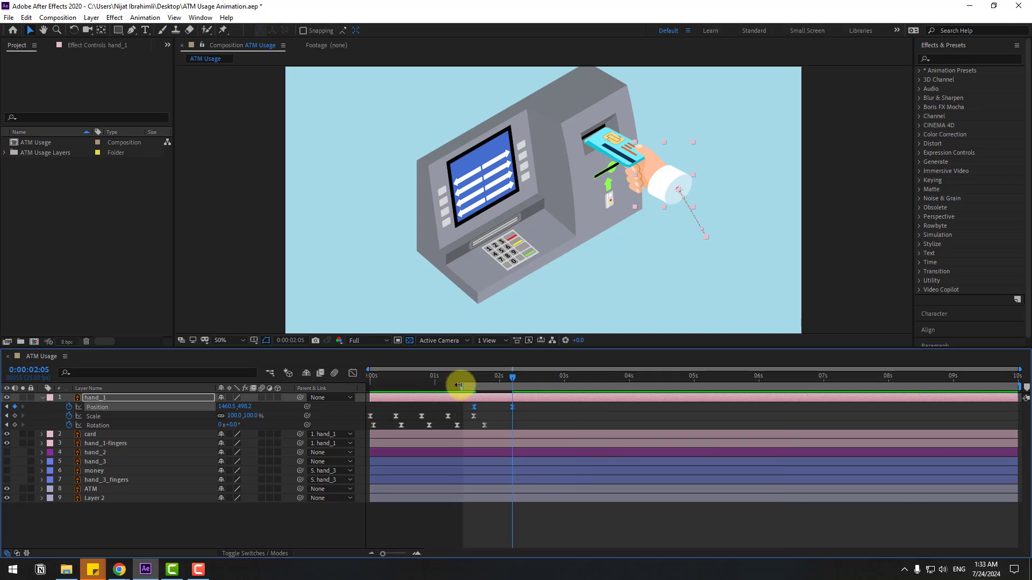
pyautogui.press('space')
pyautogui.press('space')
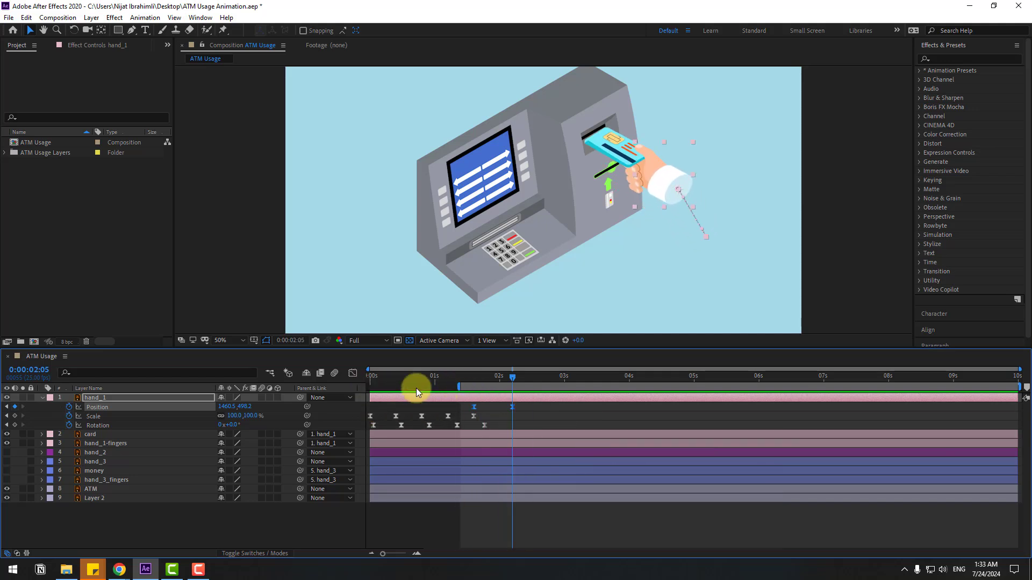
# Reshape hand_1's Position speed curve to accelerate slowly and peak late in the move, and preview the motion.
pyautogui.click(353, 373)
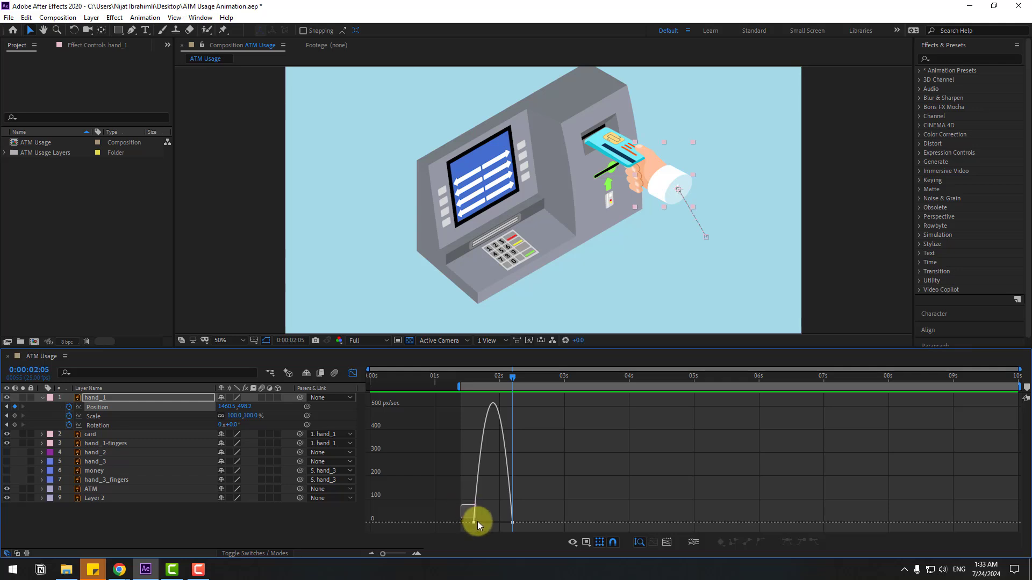
pyautogui.moveTo(481, 522); pyautogui.dragTo(486, 522)
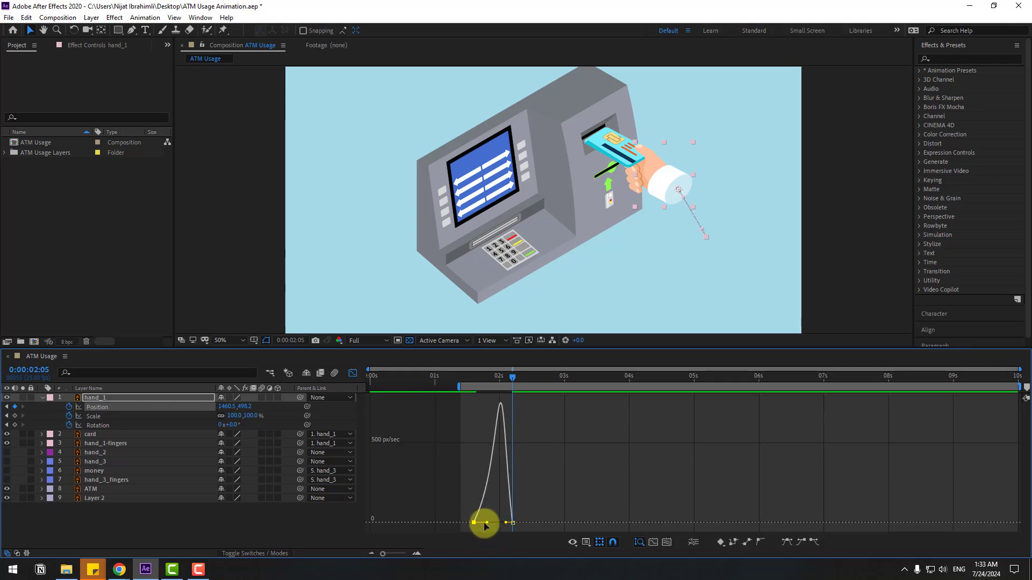
pyautogui.press('space')
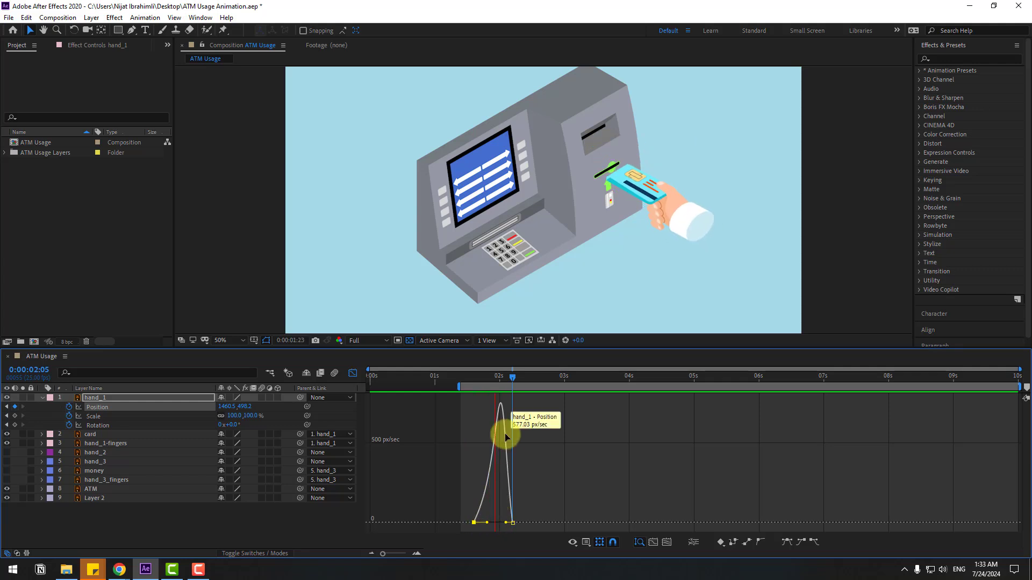
pyautogui.click(468, 375)
pyautogui.moveTo(468, 376); pyautogui.dragTo(511, 383)
pyautogui.click(353, 373)
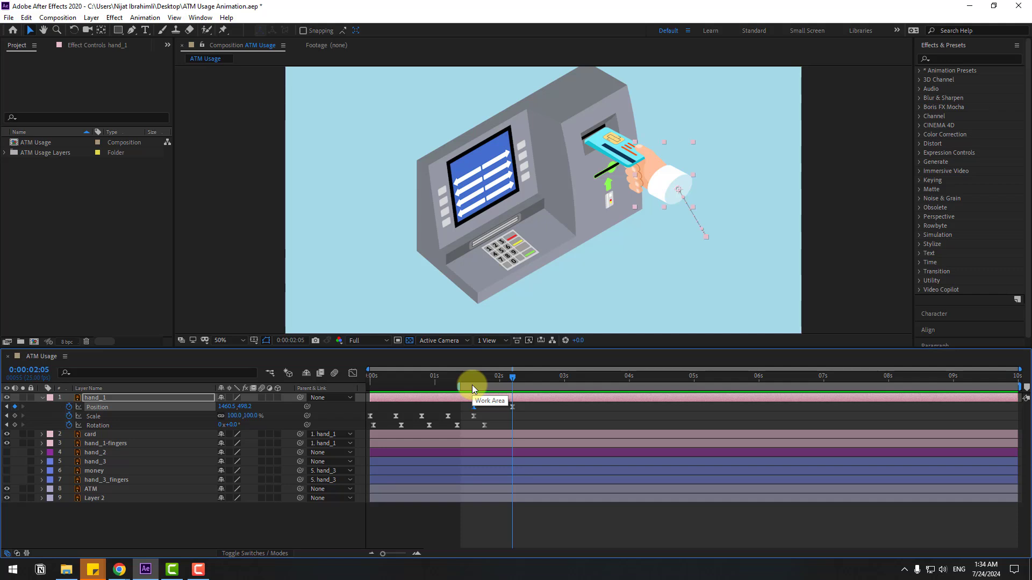
# Hold hand_1's Position with a keyframe at 0:00:02:07, and at 0:00:02:17 move it to about 1352.5, 431.2 to push the card inward.
pyautogui.press('pagedown')
pyautogui.press('pagedown')
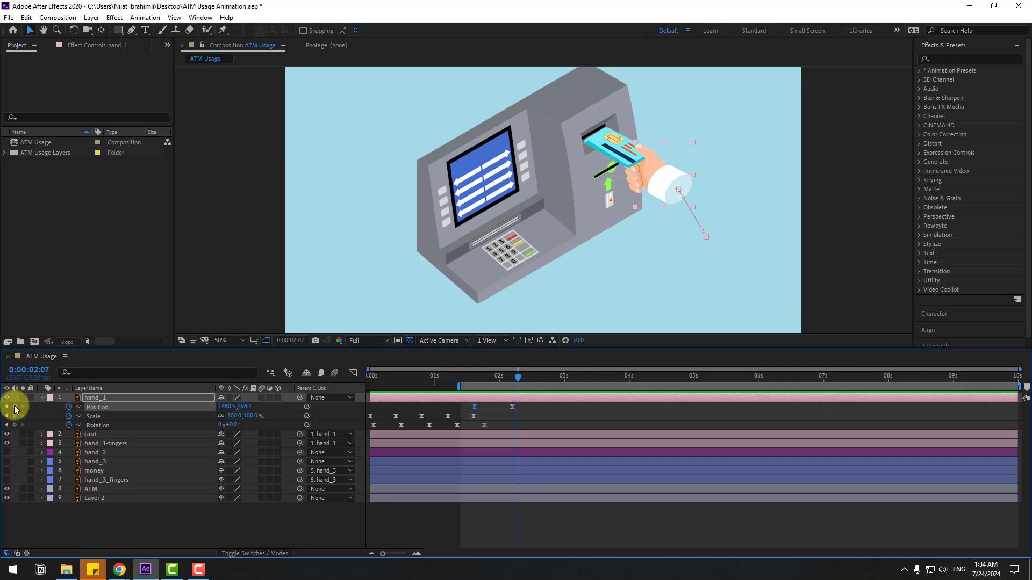
pyautogui.click(15, 407)
pyautogui.hotkey('shift', 'pagedown')
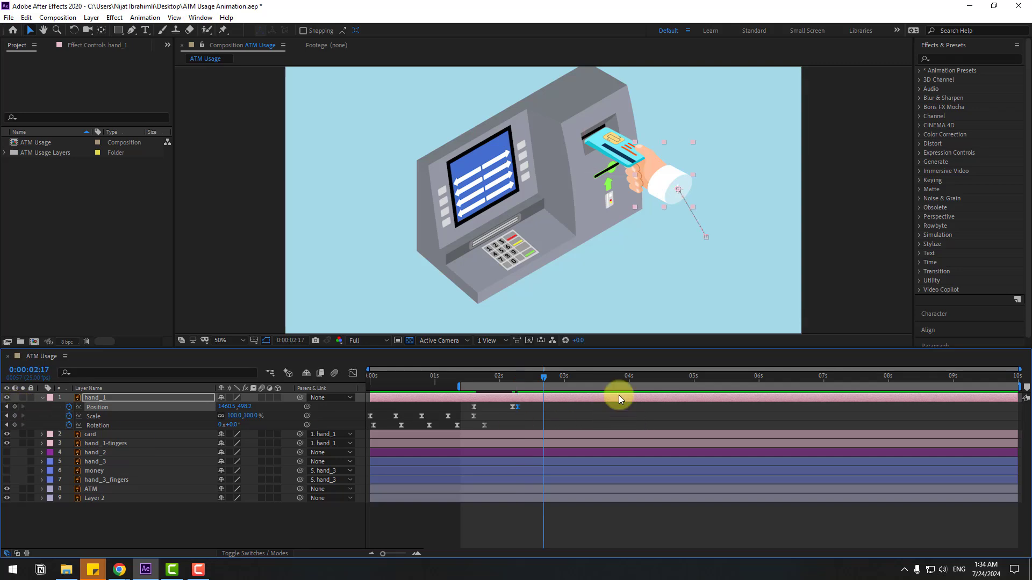
pyautogui.scroll(4, 565, 154)
pyautogui.scroll(-2, 640, 230)
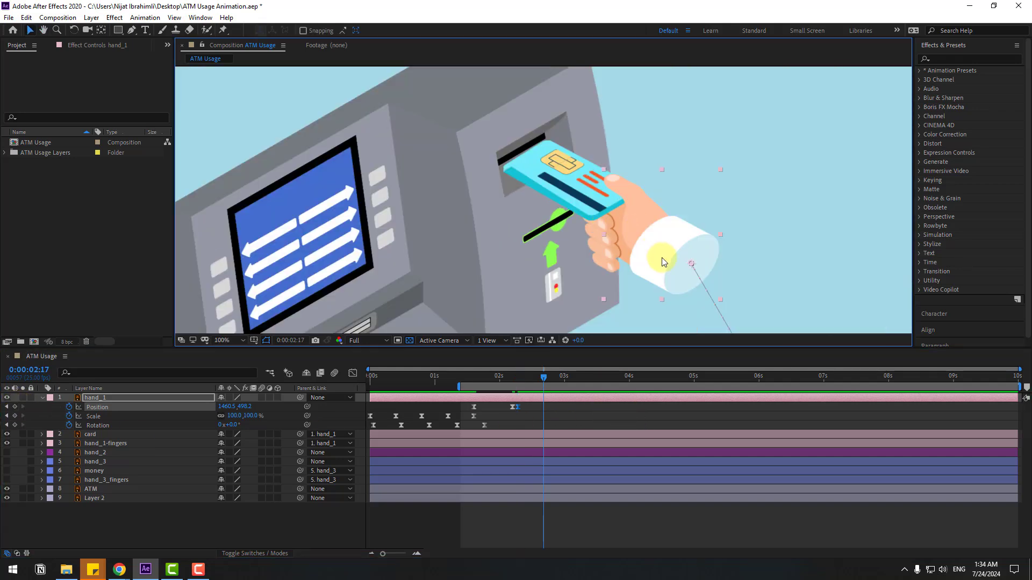
pyautogui.moveTo(662, 258); pyautogui.dragTo(603, 225)
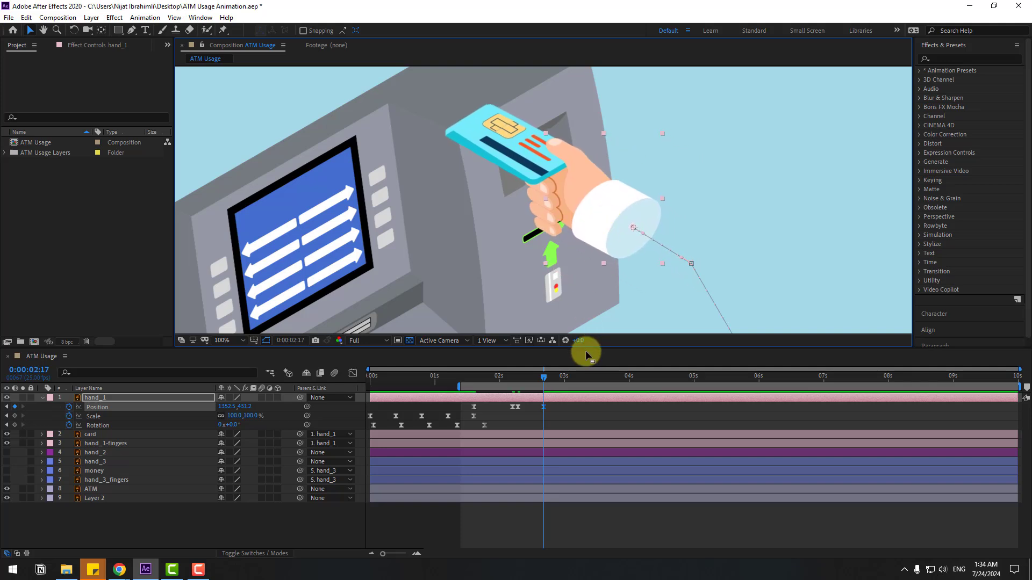
# Hold hand_1's Position with a keyframe at 0:00:02:19, and at 0:00:03:04 pull it back to about 1562.5, 645.2, then preview.
pyautogui.press('pagedown')
pyautogui.press('pagedown')
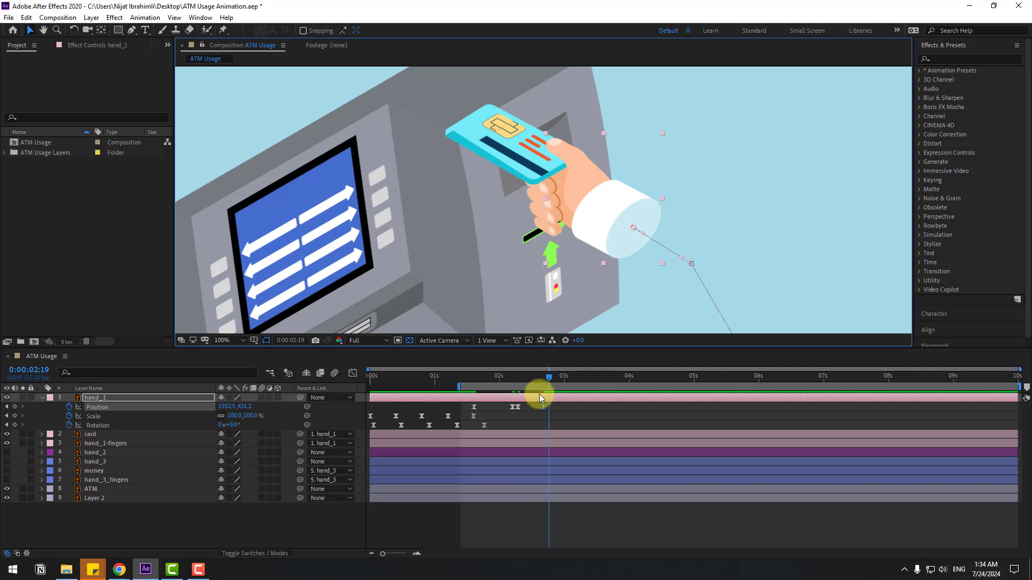
pyautogui.click(15, 407)
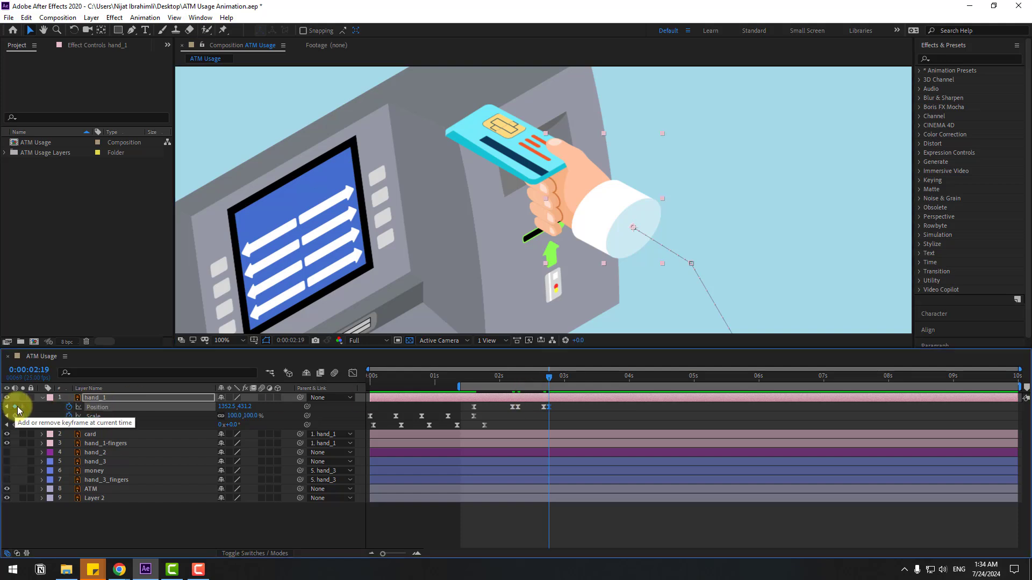
pyautogui.hotkey('shift', 'pagedown')
pyautogui.scroll(-2, 566, 243)
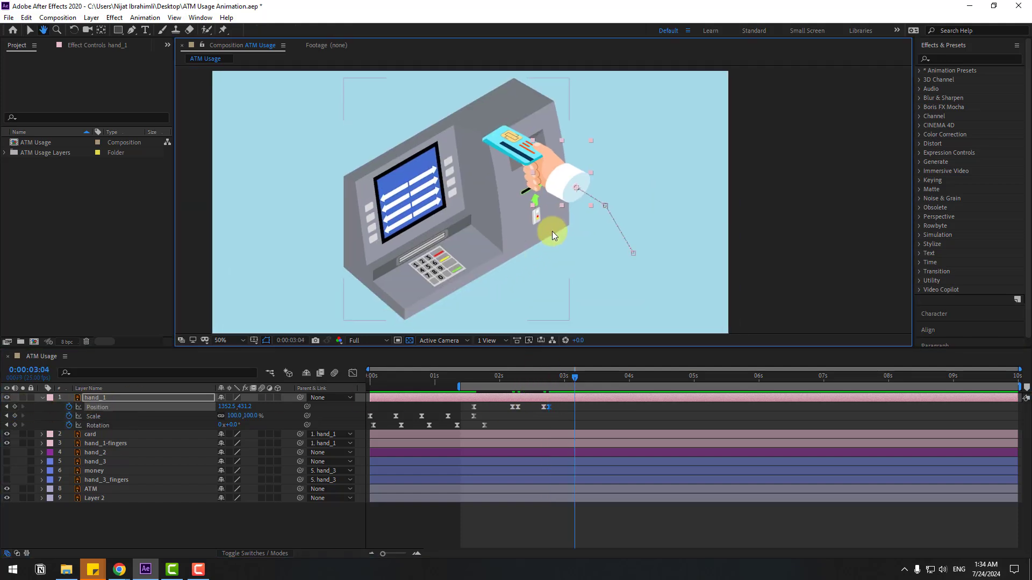
pyautogui.moveTo(562, 186); pyautogui.dragTo(618, 247)
pyautogui.press('space')
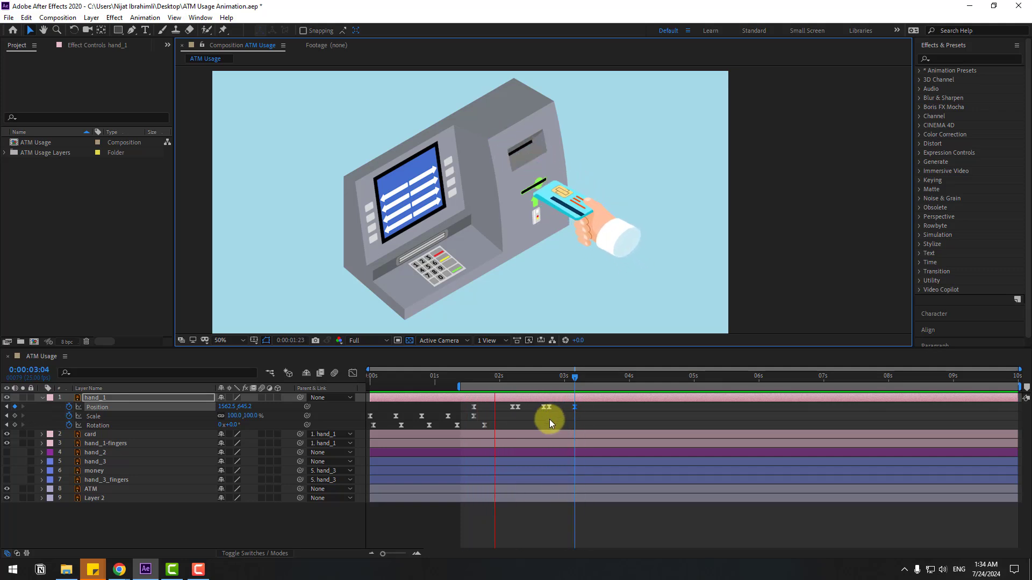
# Check hand_1's Position speed graph, shift the Position keyframes after 0:00:02:05 slightly later, and preview the pause.
pyautogui.moveTo(581, 412); pyautogui.dragTo(475, 380)
pyautogui.click(353, 374)
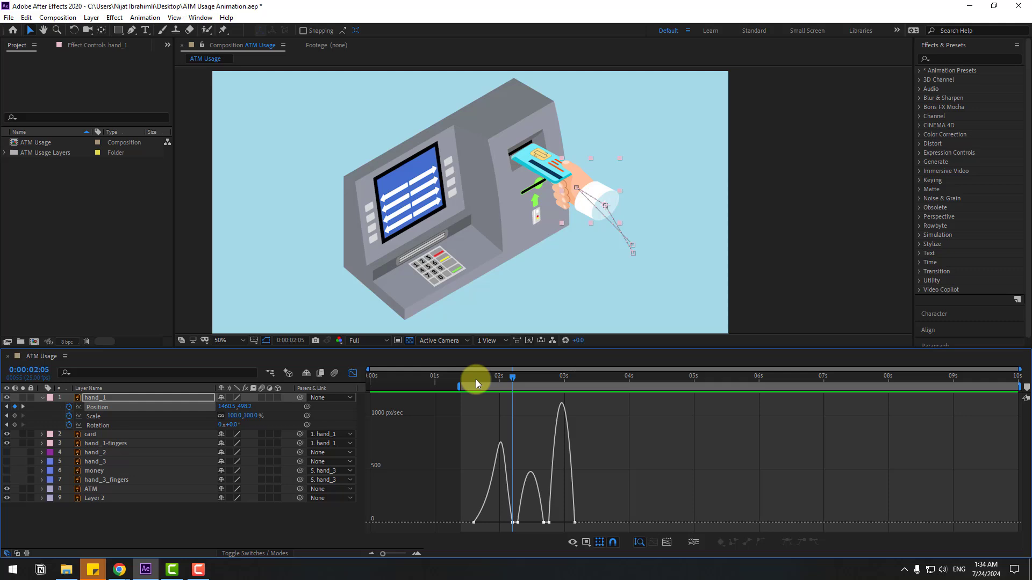
pyautogui.click(353, 373)
pyautogui.moveTo(591, 415); pyautogui.dragTo(531, 412)
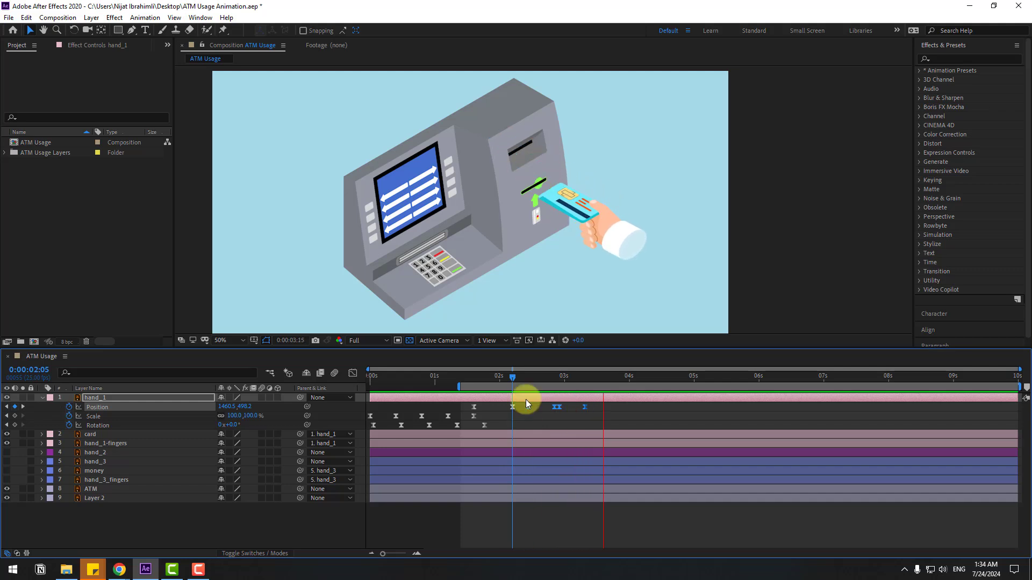
pyautogui.press('k')
pyautogui.press('k')
# Move hand_1's last two Position keyframes later to 0:00:03:05 and 0:00:03:20, and preview the slower retreat.
pyautogui.click(607, 417)
pyautogui.moveTo(596, 408); pyautogui.dragTo(572, 411)
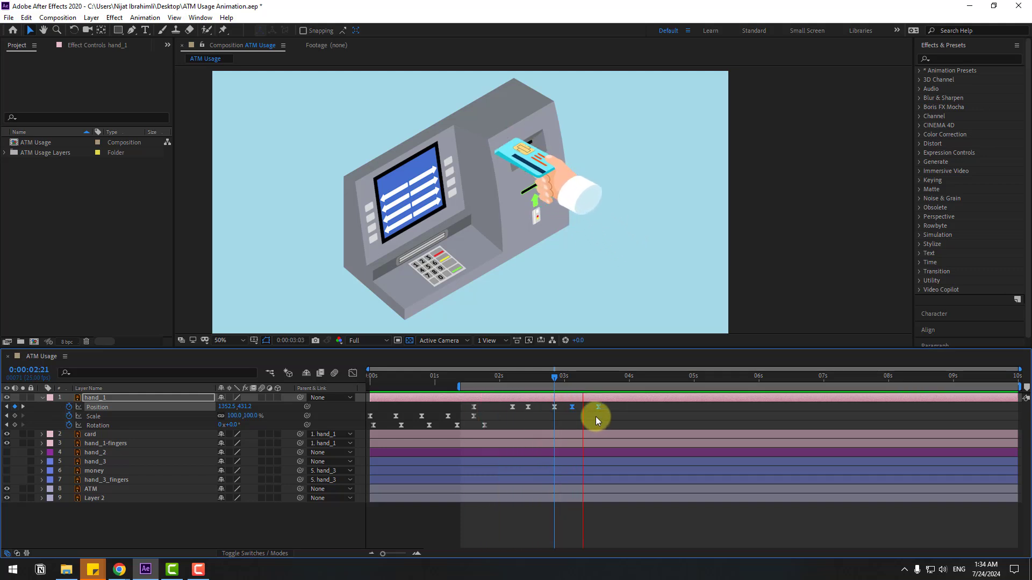
pyautogui.press('space')
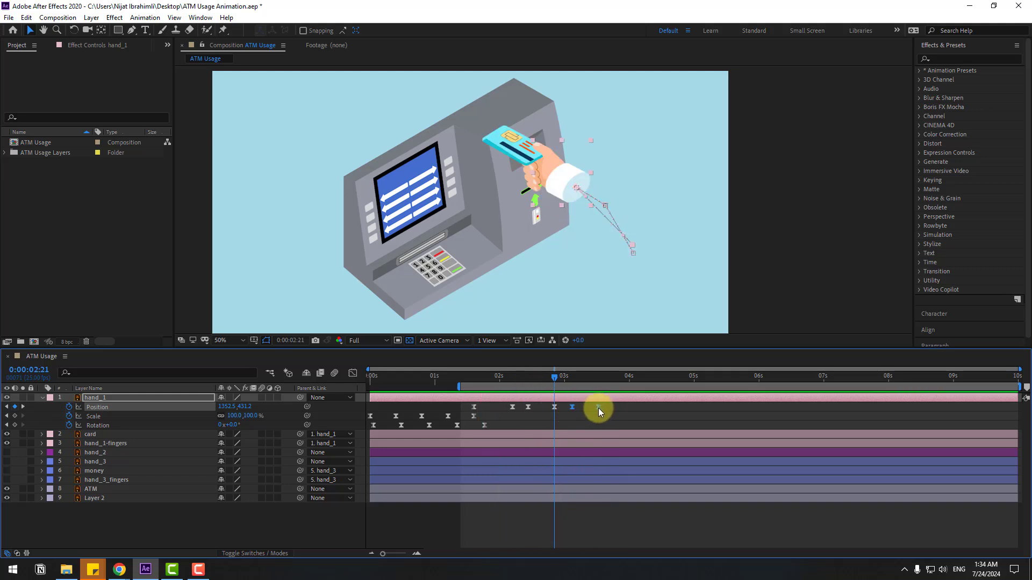
pyautogui.moveTo(601, 407); pyautogui.dragTo(613, 410)
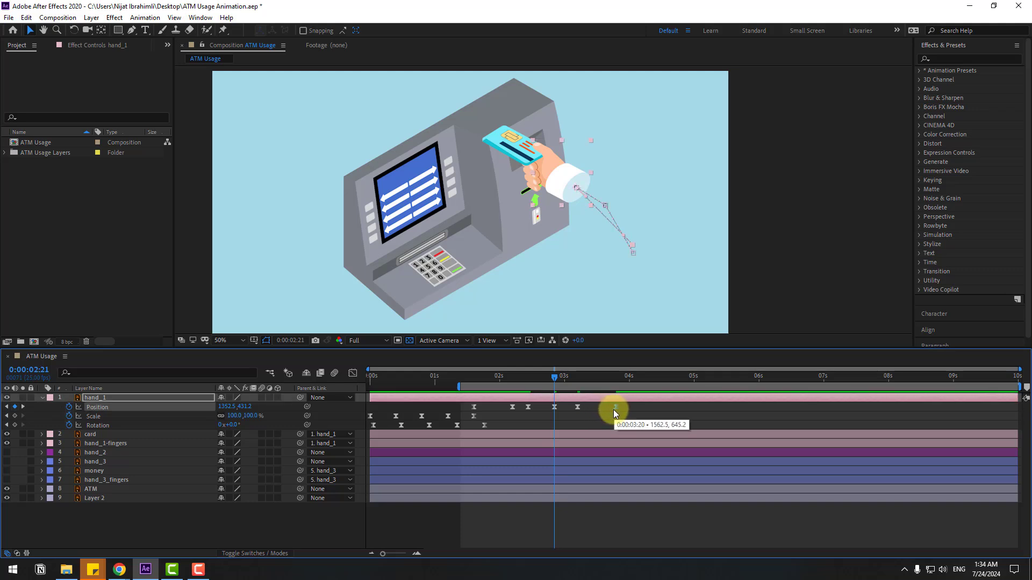
pyautogui.press('space')
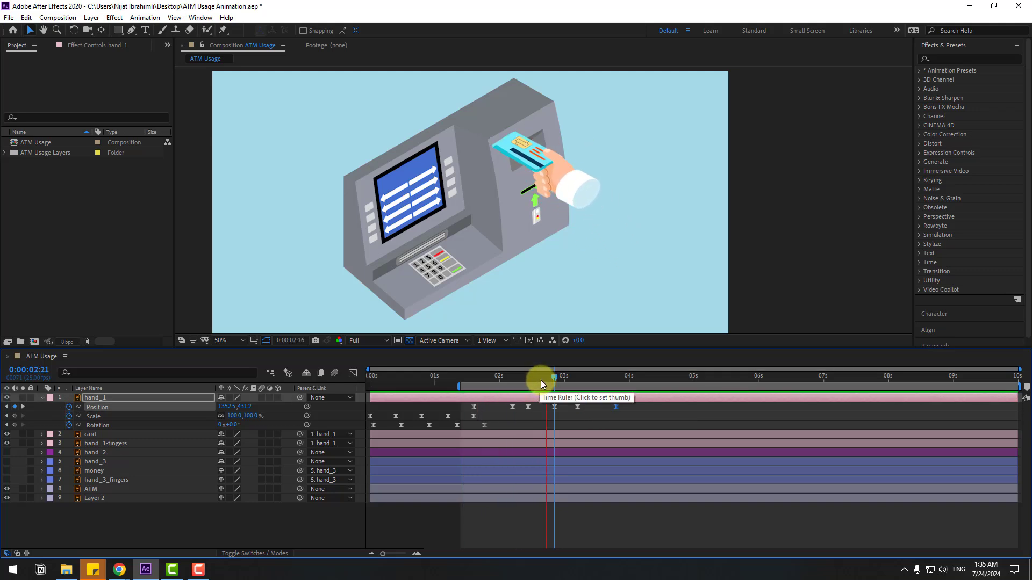
pyautogui.press('space')
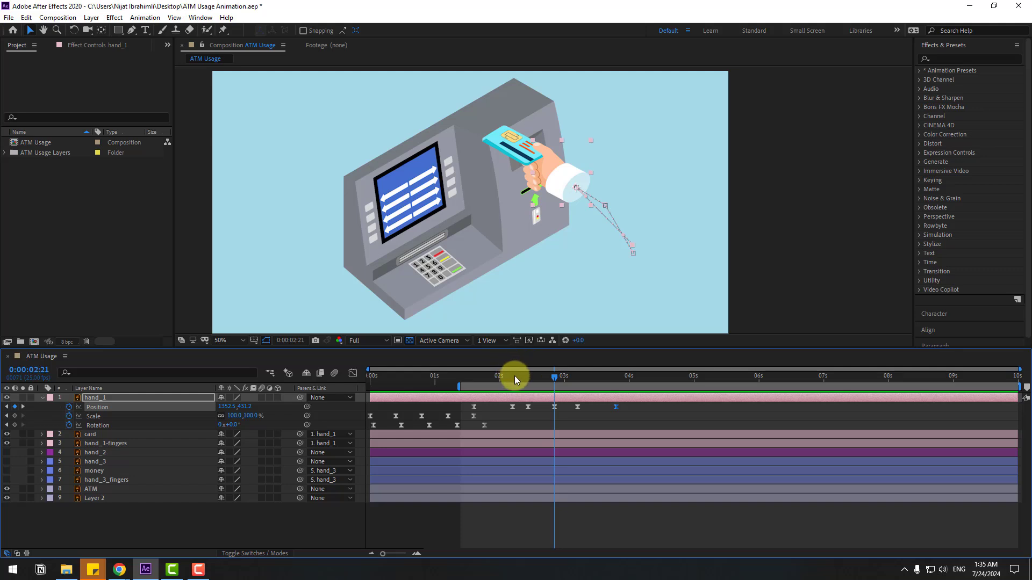
# Split the card layer at 0:00:03:05, where the hand begins to withdraw.
pyautogui.moveTo(514, 376); pyautogui.dragTo(577, 376)
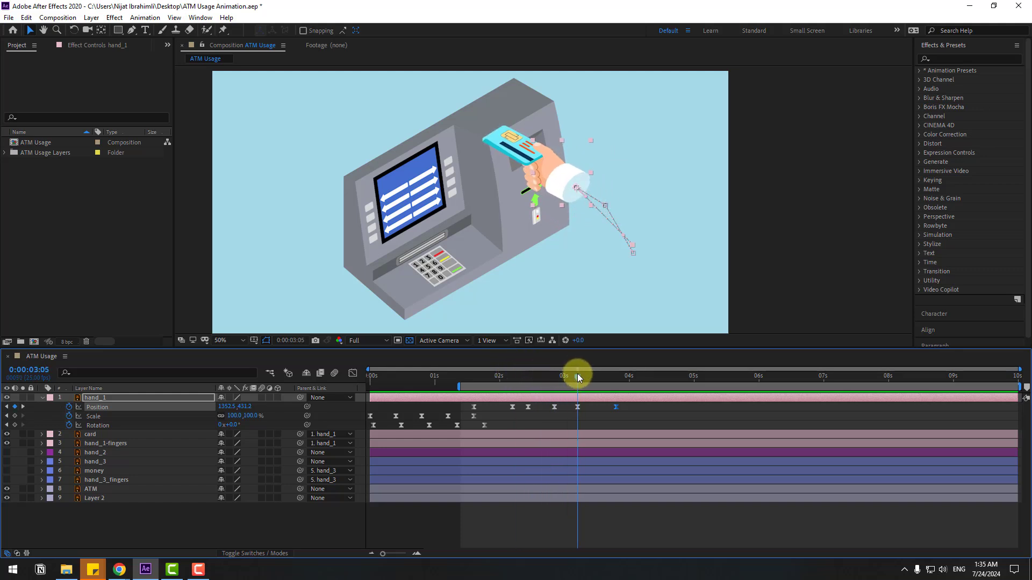
pyautogui.click(92, 435)
pyautogui.click(91, 435)
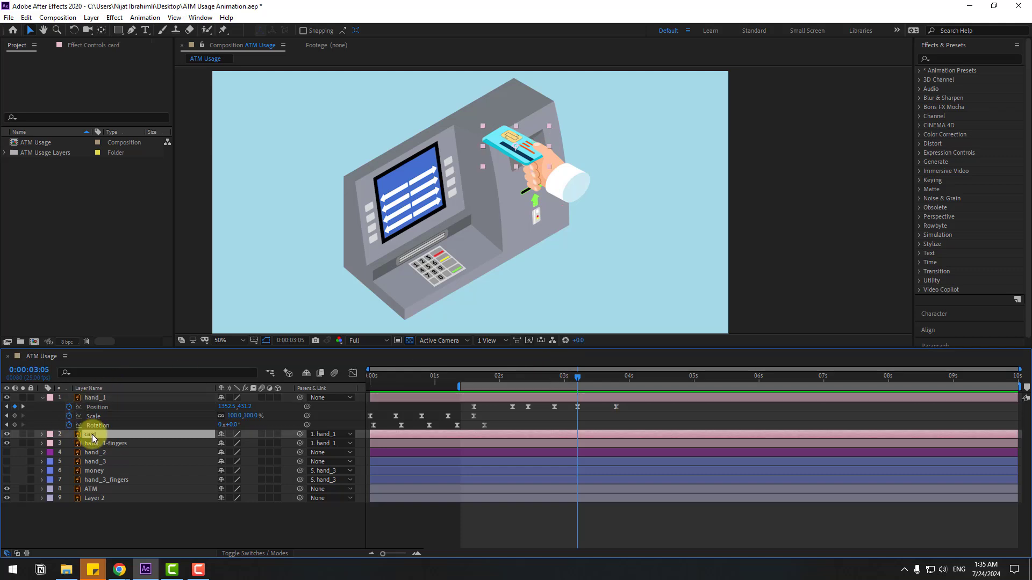
pyautogui.click(27, 18)
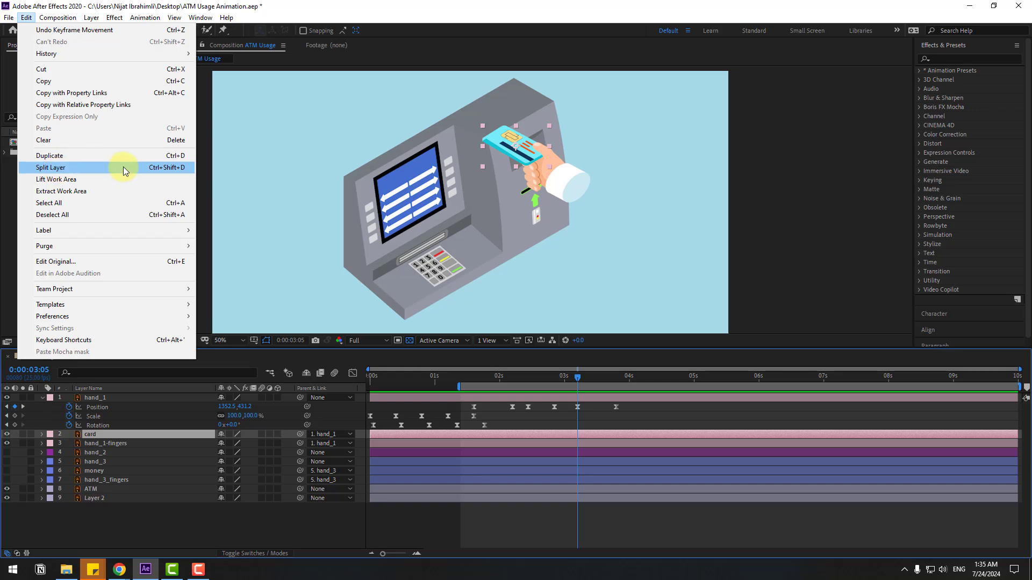
pyautogui.click(143, 168)
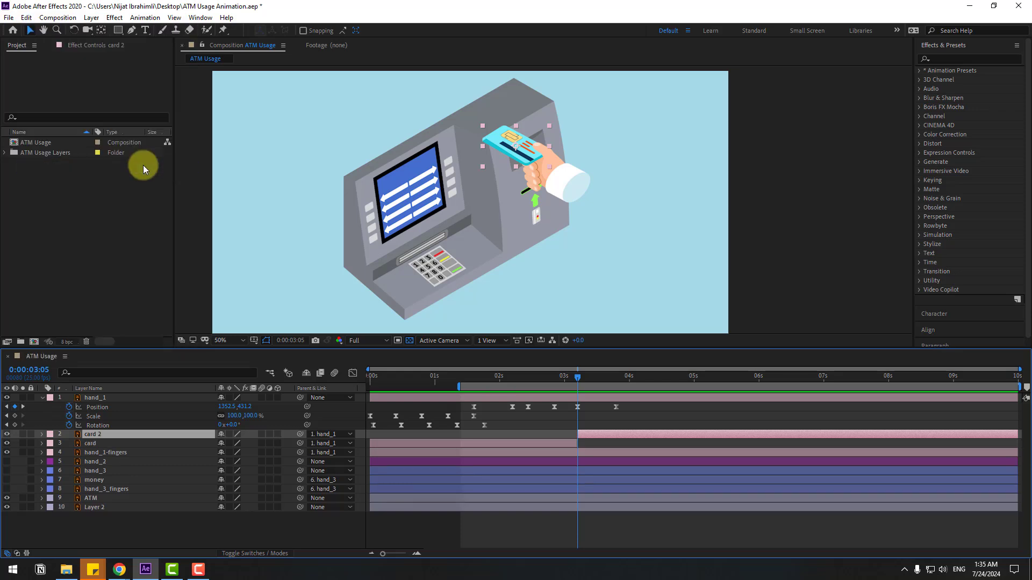
# Set the parent of the card's later part to None and preview the hand's movement around the split.
pyautogui.click(312, 434)
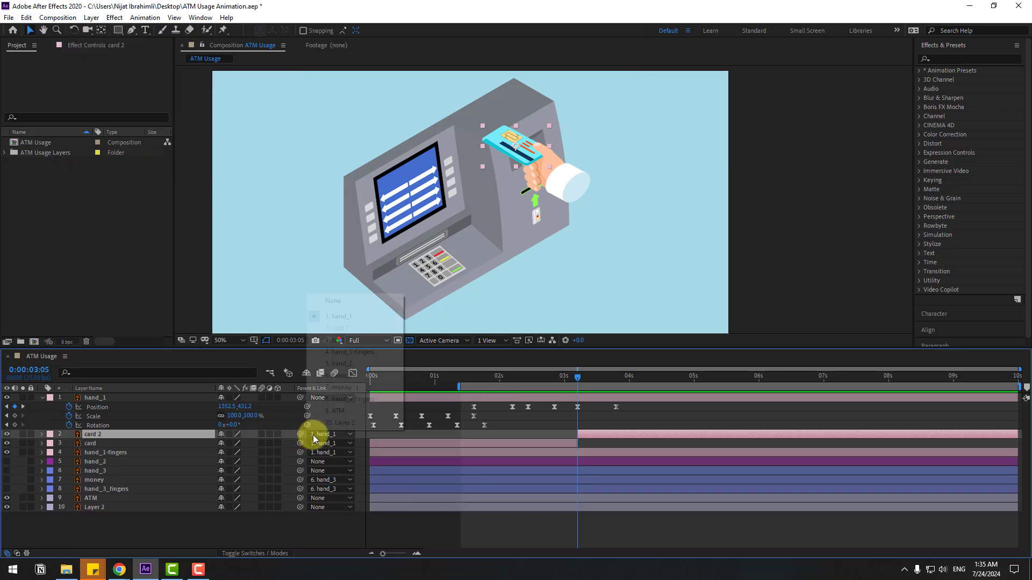
pyautogui.click(339, 301)
pyautogui.moveTo(566, 381); pyautogui.dragTo(537, 388)
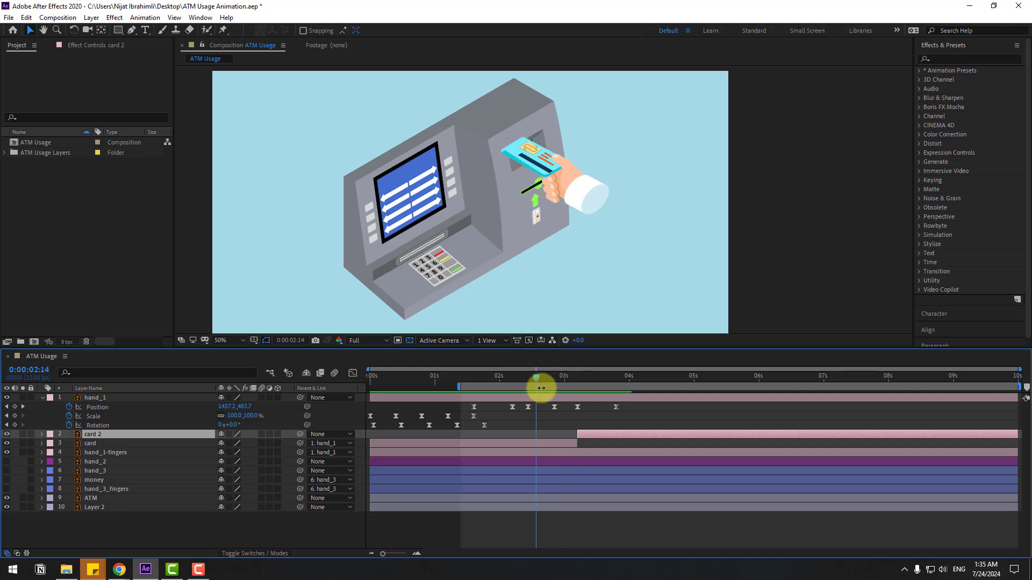
pyautogui.press('space')
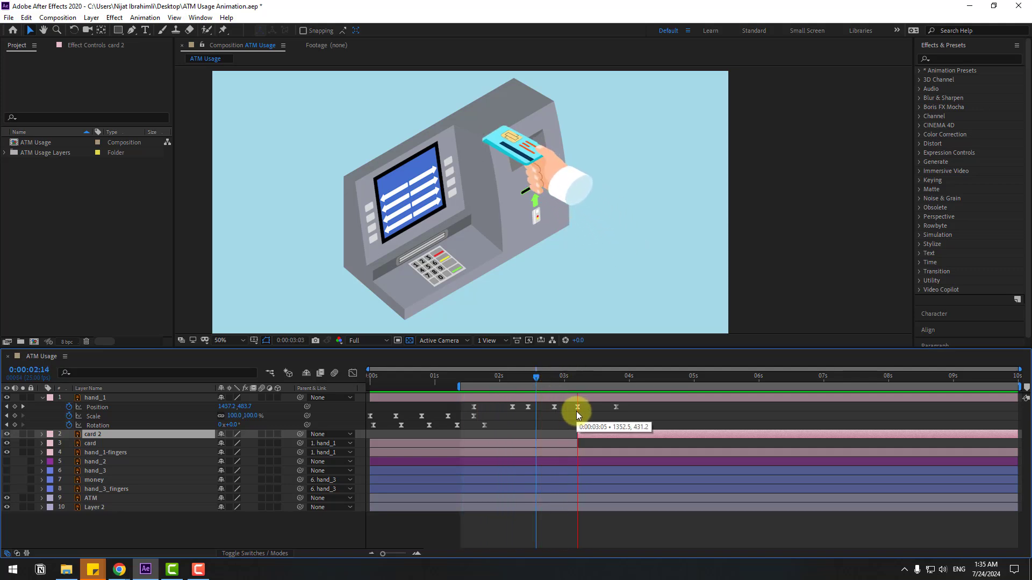
pyautogui.press('space')
# Duplicate the ATM layer, rename the copy ATM_MASK, and place it above hand_1 at the top of the layer stack.
pyautogui.moveTo(553, 379); pyautogui.dragTo(580, 382)
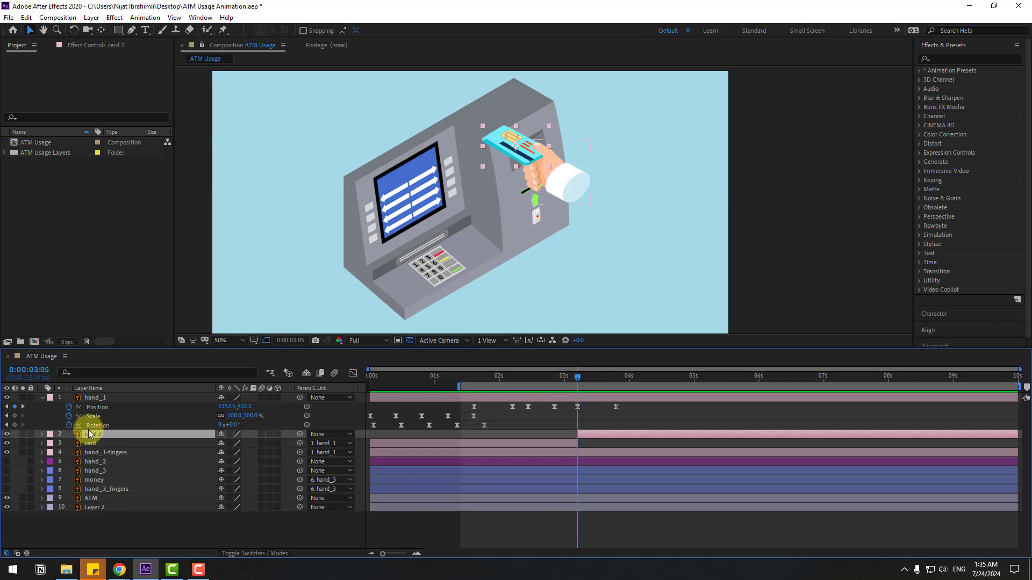
pyautogui.click(90, 500)
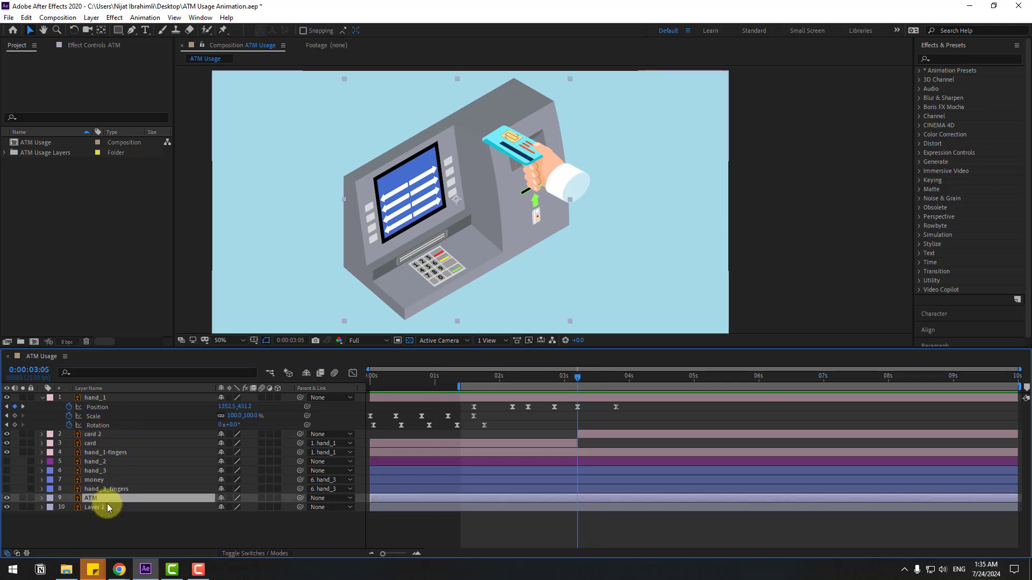
pyautogui.hotkey('ctrl', 'd')
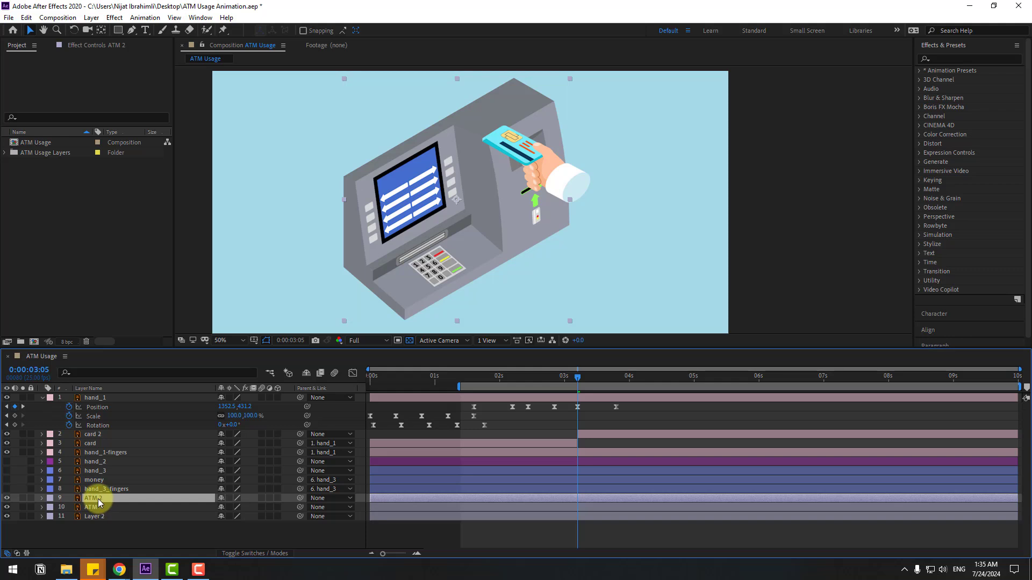
pyautogui.press('Return')
pyautogui.write('AT')
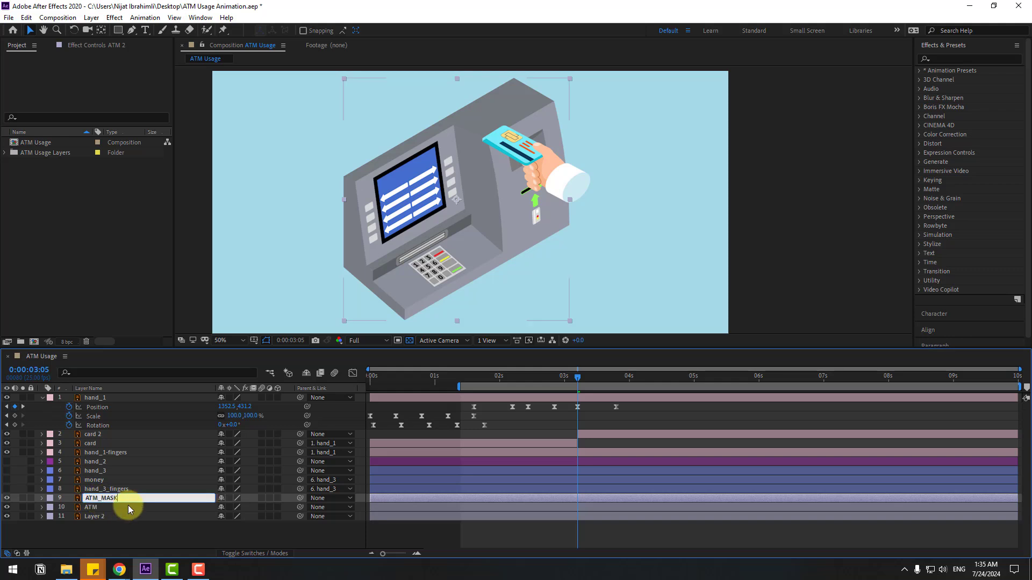
pyautogui.write('M_MASK')
pyautogui.press('Return')
pyautogui.moveTo(96, 502); pyautogui.dragTo(115, 397)
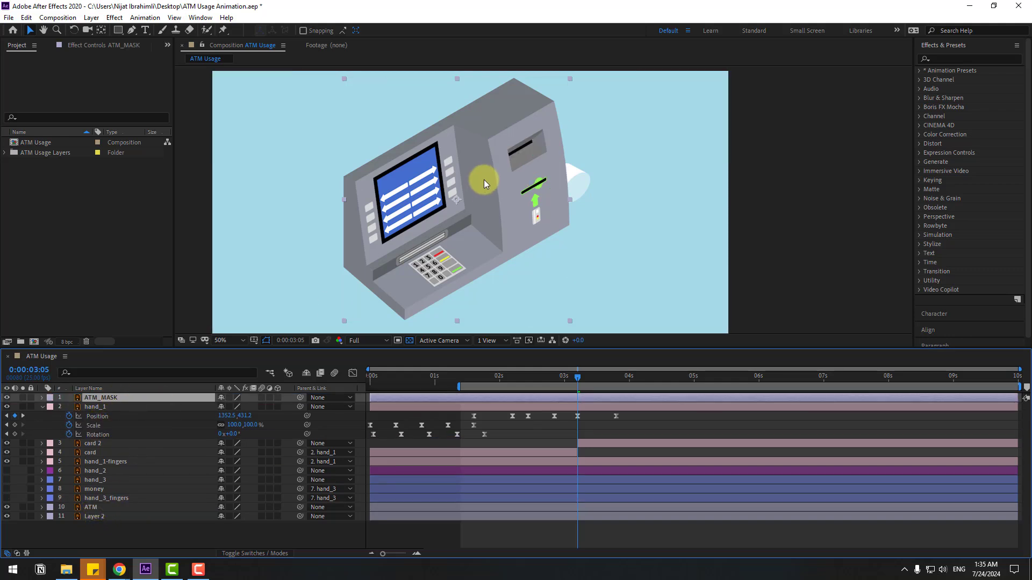
pyautogui.scroll(2, 484, 179)
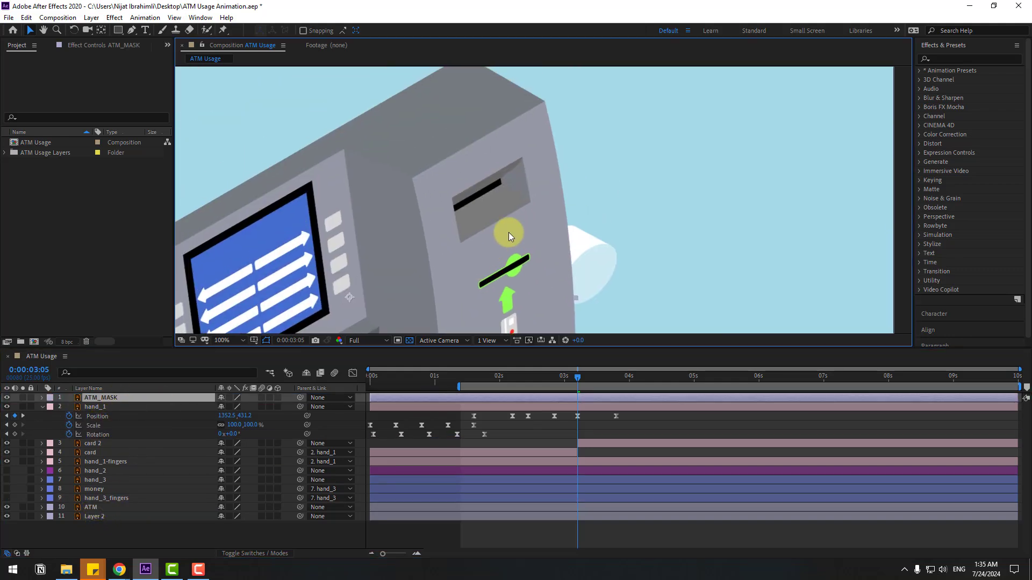
# Start a Pen tool mask on ATM_MASK that traces the left, upper and right edges of the black card slot.
pyautogui.click(131, 30)
pyautogui.moveTo(387, 185); pyautogui.dragTo(470, 185)
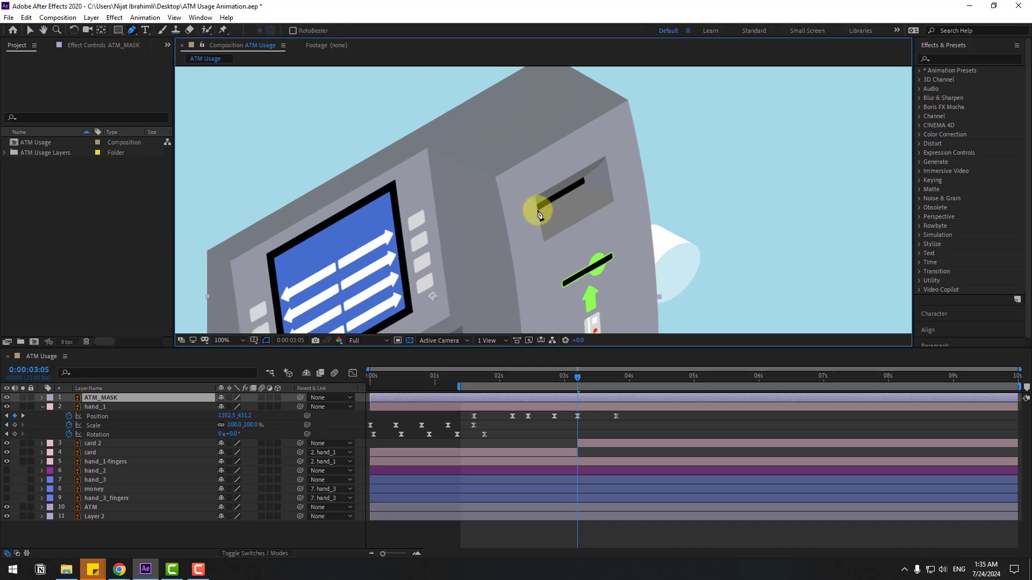
pyautogui.click(538, 213)
pyautogui.scroll(6, 534, 203)
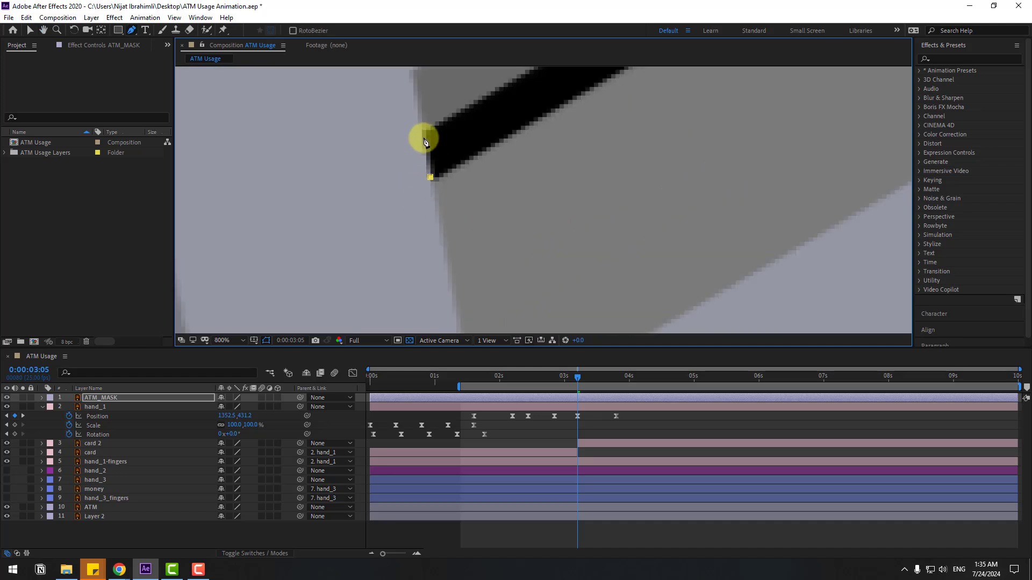
pyautogui.click(424, 142)
pyautogui.scroll(-2, 511, 251)
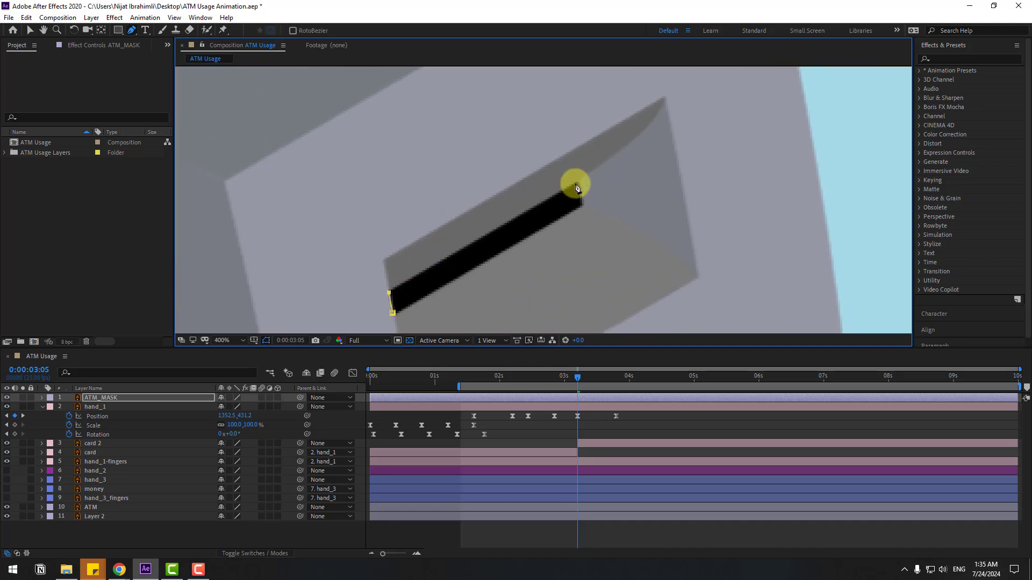
pyautogui.click(575, 182)
pyautogui.click(582, 205)
pyautogui.scroll(-6, 646, 198)
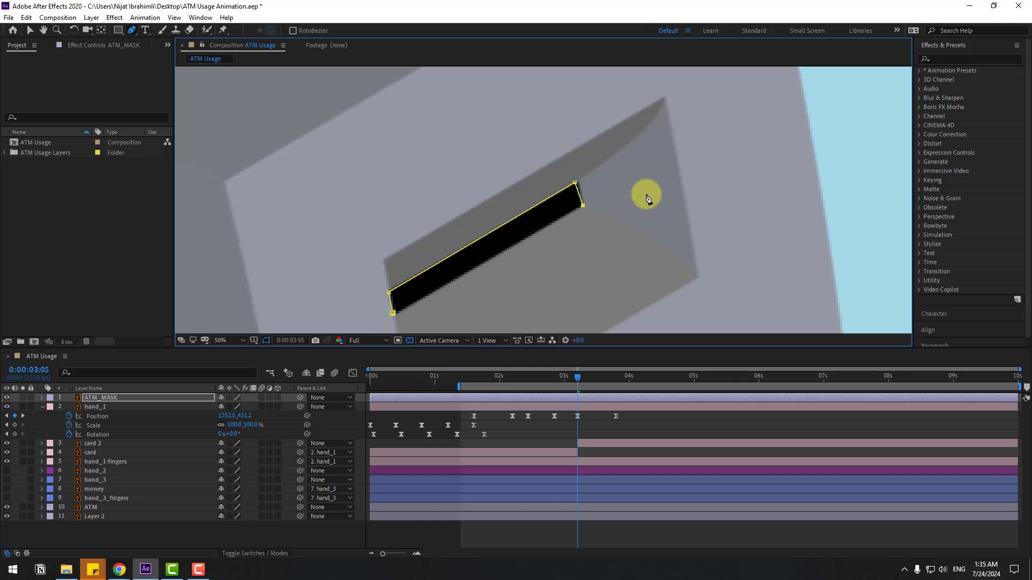
# Continue the mask path around the machine's upper body above the slot and close it at the slot's lower-left corner.
pyautogui.scroll(2, 578, 208)
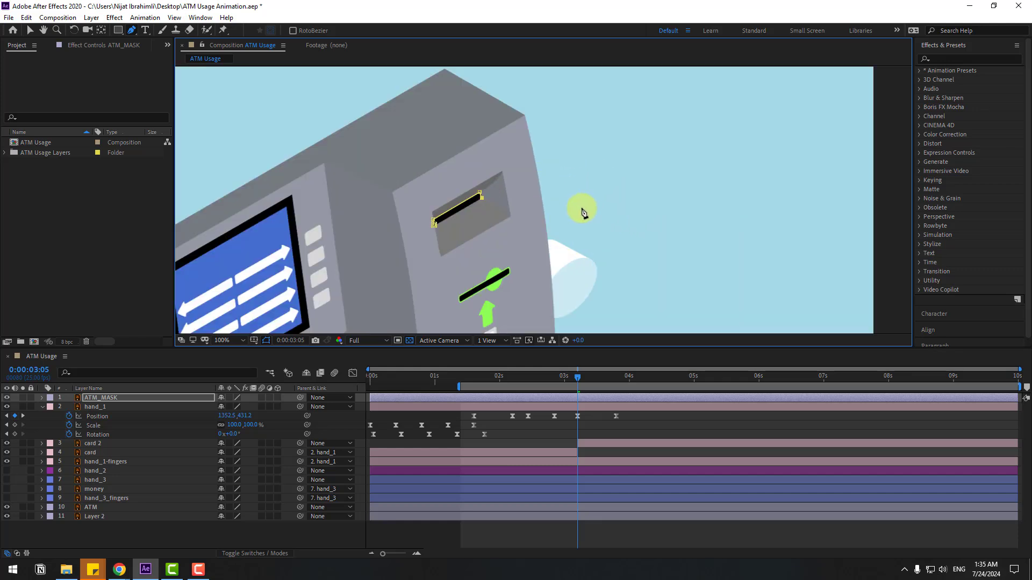
pyautogui.click(531, 176)
pyautogui.click(522, 115)
pyautogui.click(446, 83)
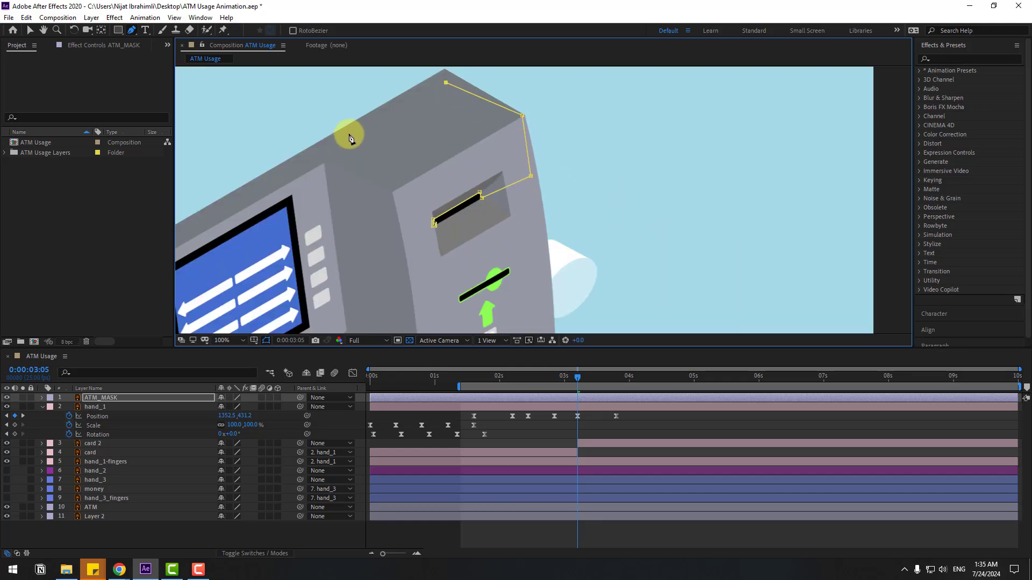
pyautogui.click(322, 155)
pyautogui.click(340, 224)
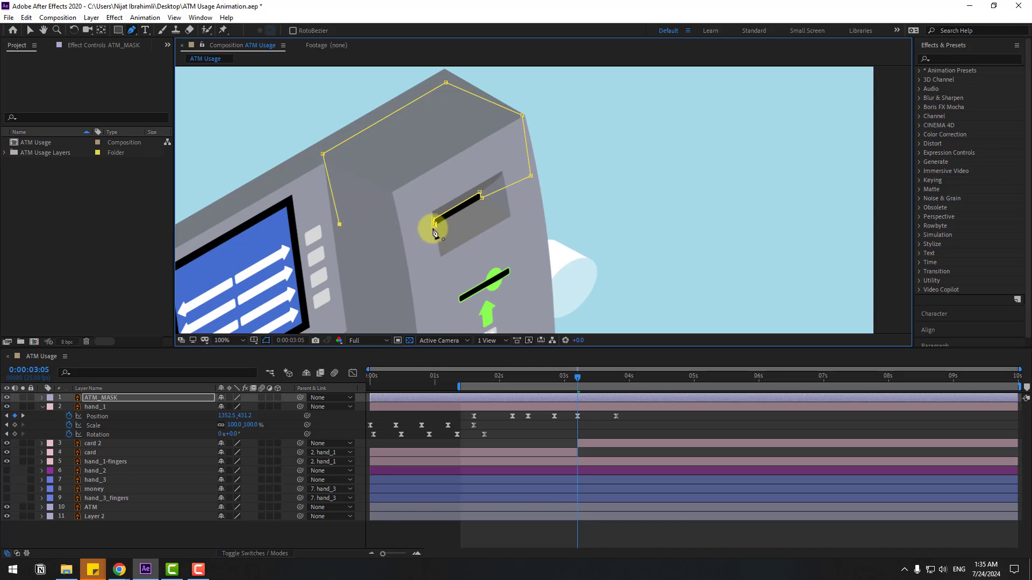
pyautogui.click(434, 232)
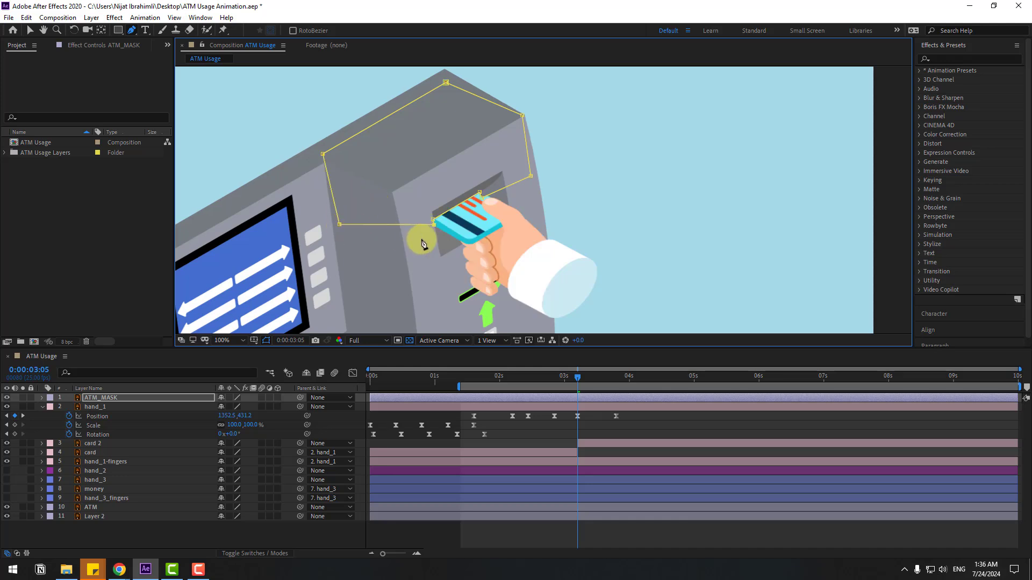
# At 0:00:03:04, move the mask vertex beside the thumb up and outward so the mask clears the slot's right end.
pyautogui.click(29, 30)
pyautogui.click(539, 422)
pyautogui.moveTo(503, 379); pyautogui.dragTo(574, 379)
pyautogui.scroll(2, 483, 242)
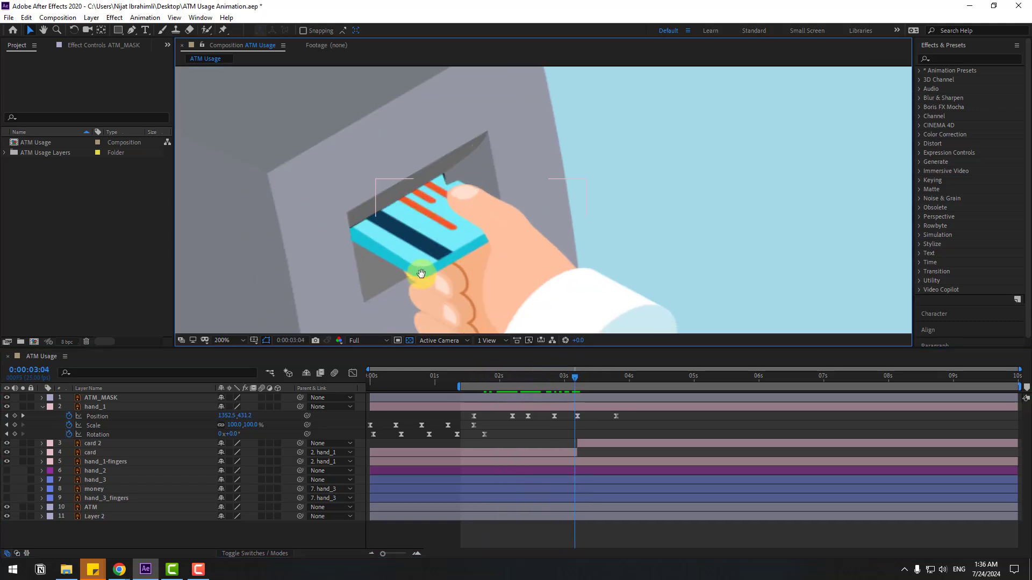
pyautogui.click(101, 398)
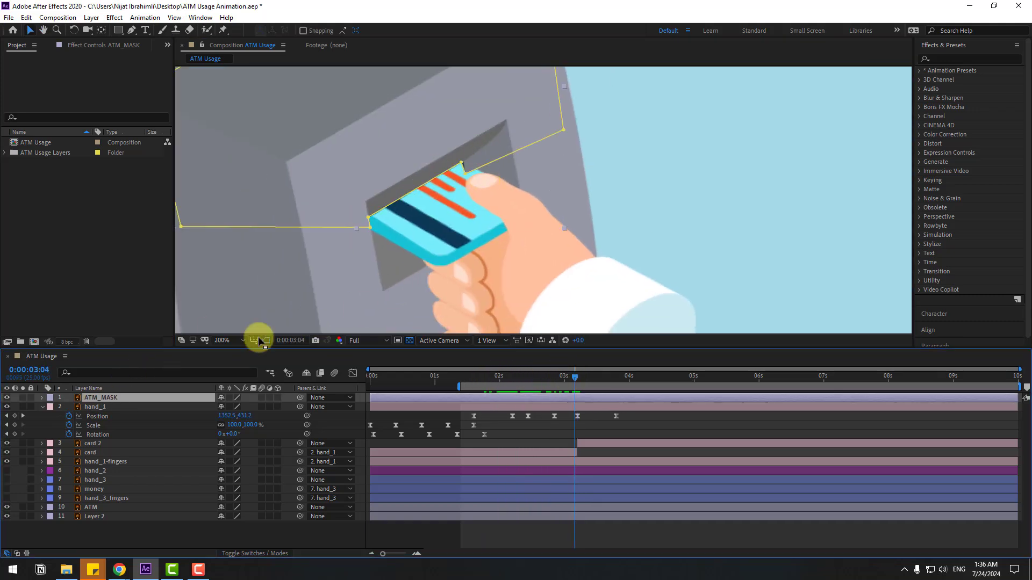
pyautogui.scroll(2, 452, 205)
pyautogui.moveTo(452, 206); pyautogui.dragTo(488, 241)
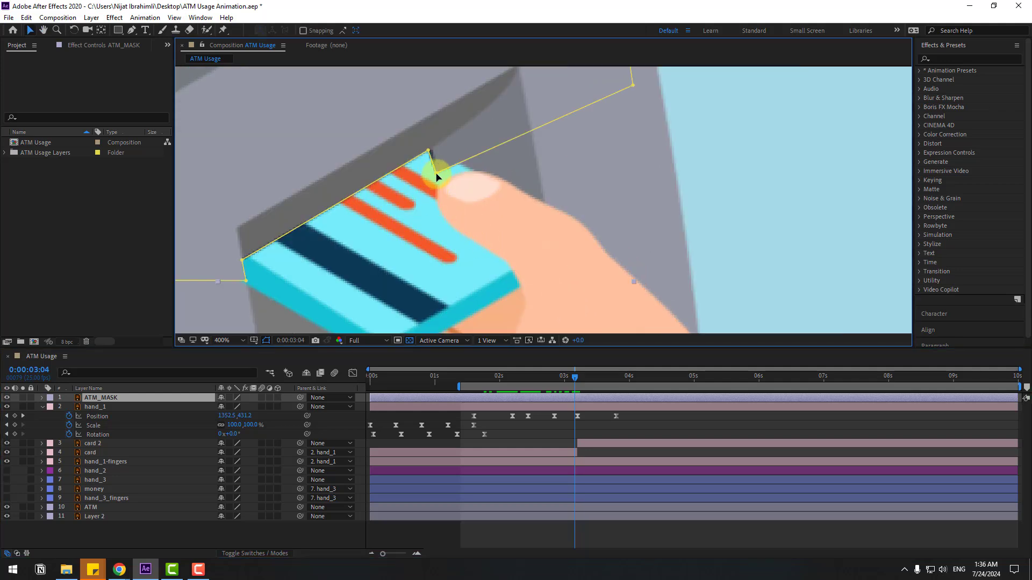
pyautogui.moveTo(437, 176); pyautogui.dragTo(491, 111)
pyautogui.scroll(-4, 490, 111)
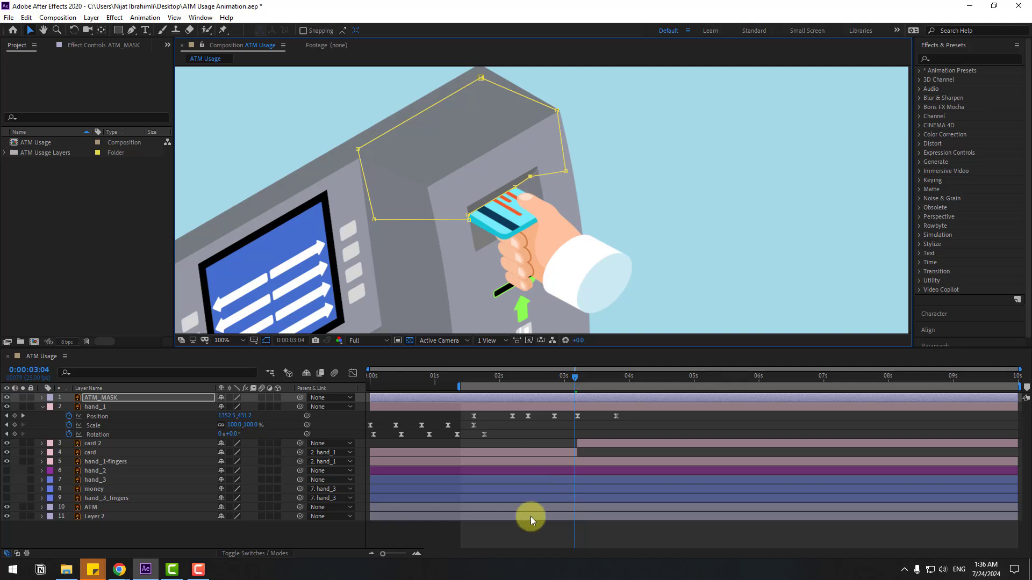
# At 0:00:03:11, move the same mask vertex onto the upper-right corner of the slot recess and preview the card insertion.
pyautogui.moveTo(524, 375); pyautogui.dragTo(592, 379)
pyautogui.scroll(2, 578, 250)
pyautogui.click(120, 397)
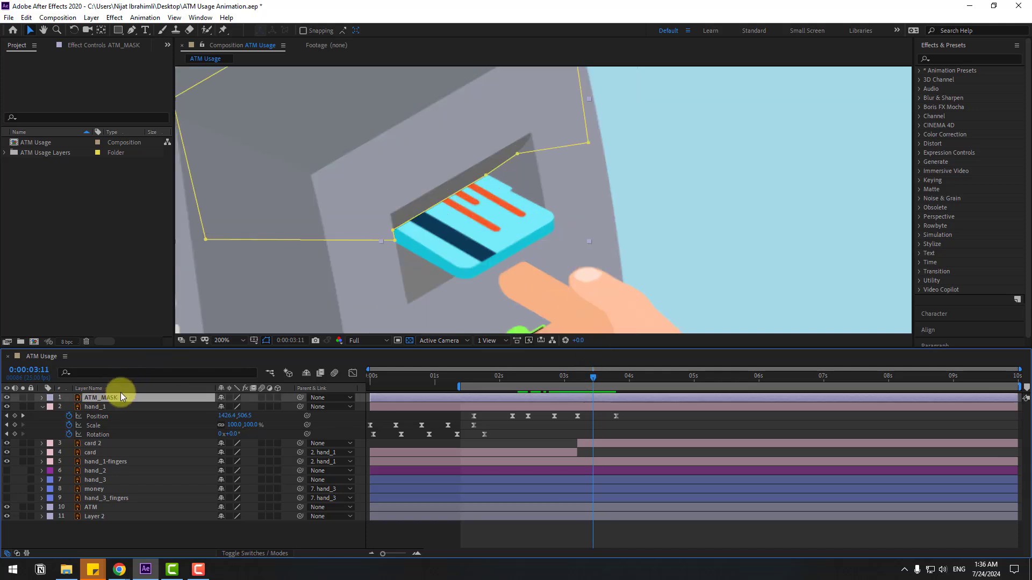
pyautogui.scroll(2, 501, 231)
pyautogui.moveTo(492, 108); pyautogui.dragTo(518, 79)
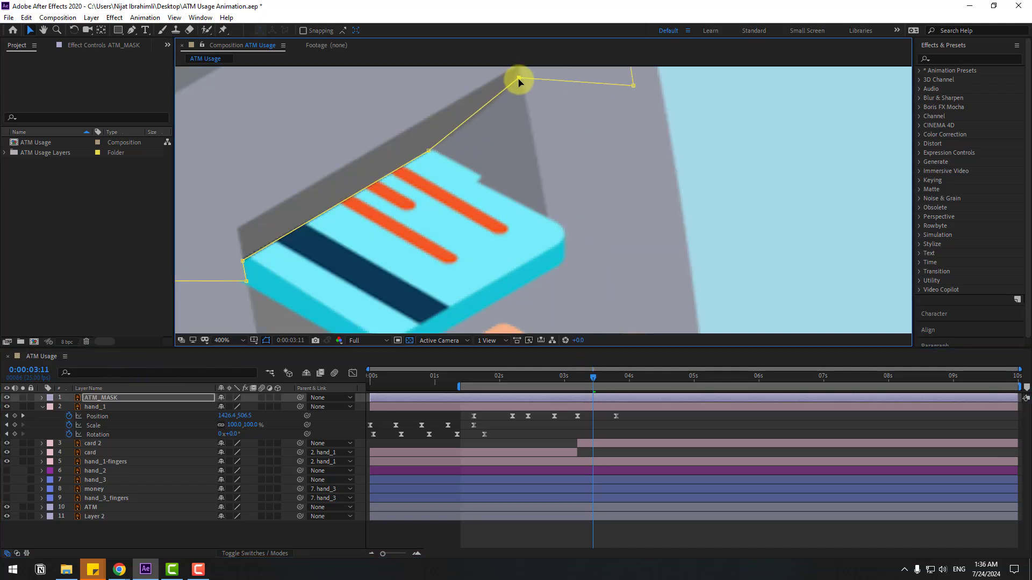
pyautogui.scroll(-4, 550, 214)
pyautogui.scroll(-2, 575, 218)
pyautogui.scroll(2, 504, 288)
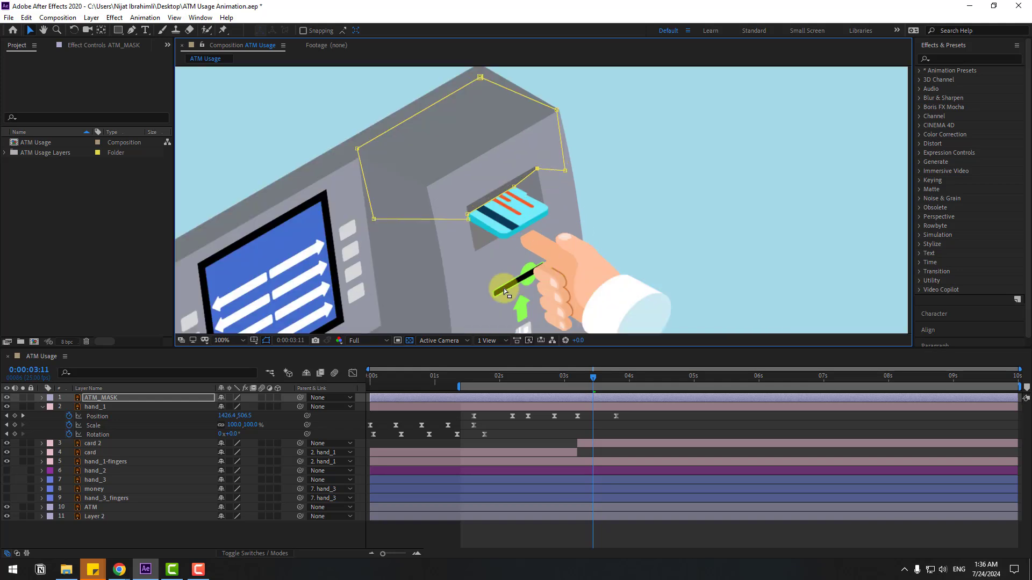
pyautogui.scroll(-2, 524, 252)
pyautogui.press('space')
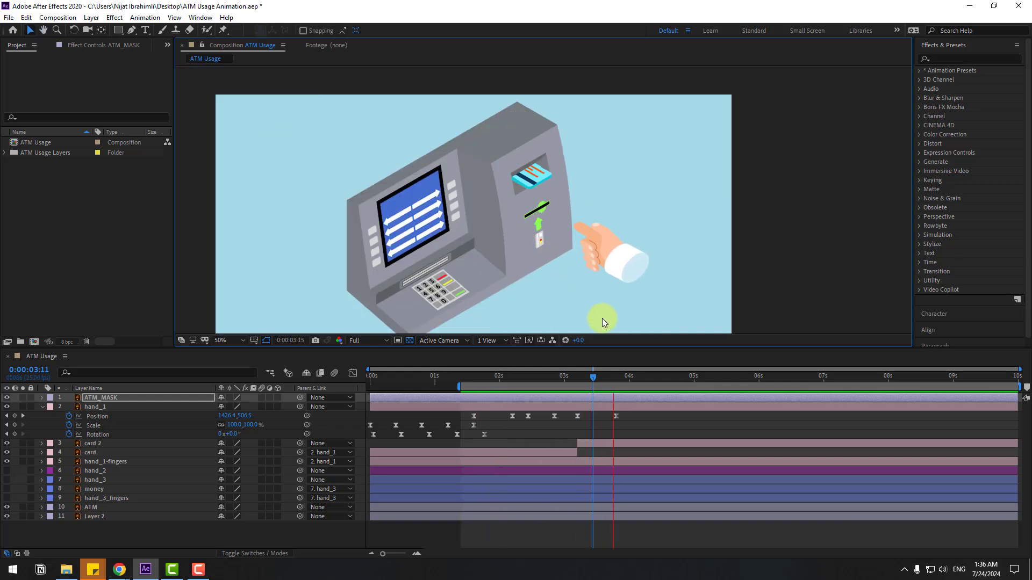
pyautogui.press('space')
# At 0:00:03:20, show hand_2, place it directly above hand_1 in the layer stack, and position it over hand_1 beside the machine.
pyautogui.moveTo(568, 382); pyautogui.dragTo(618, 384)
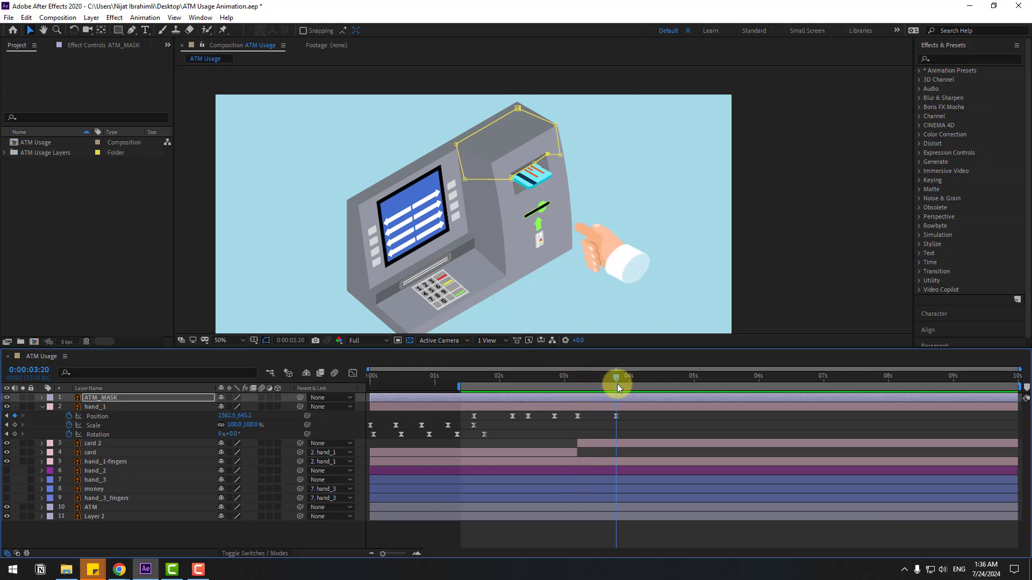
pyautogui.click(95, 472)
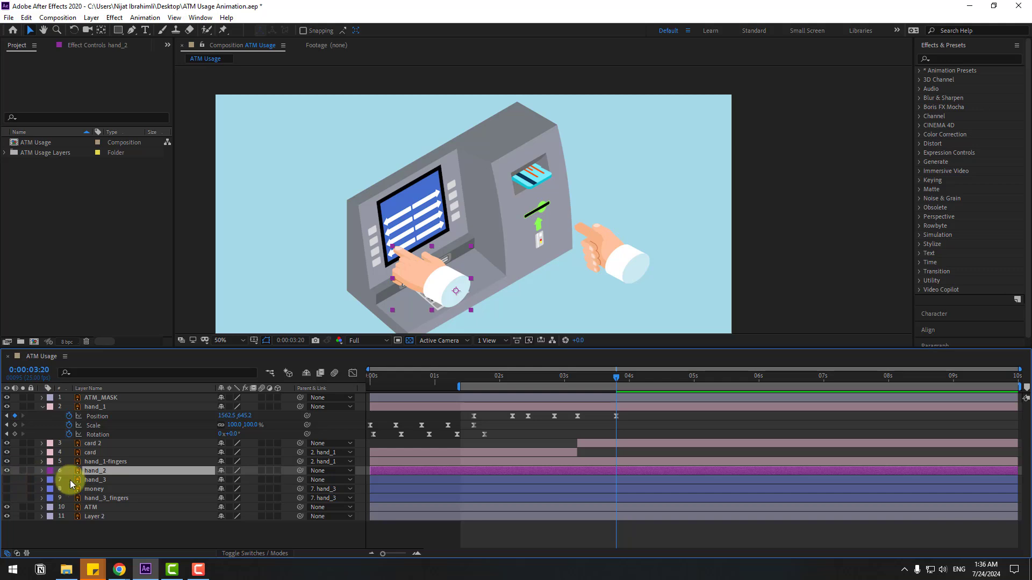
pyautogui.moveTo(93, 476); pyautogui.dragTo(134, 407)
pyautogui.moveTo(427, 267); pyautogui.dragTo(551, 246)
pyautogui.scroll(3, 603, 260)
pyautogui.scroll(-1, 565, 223)
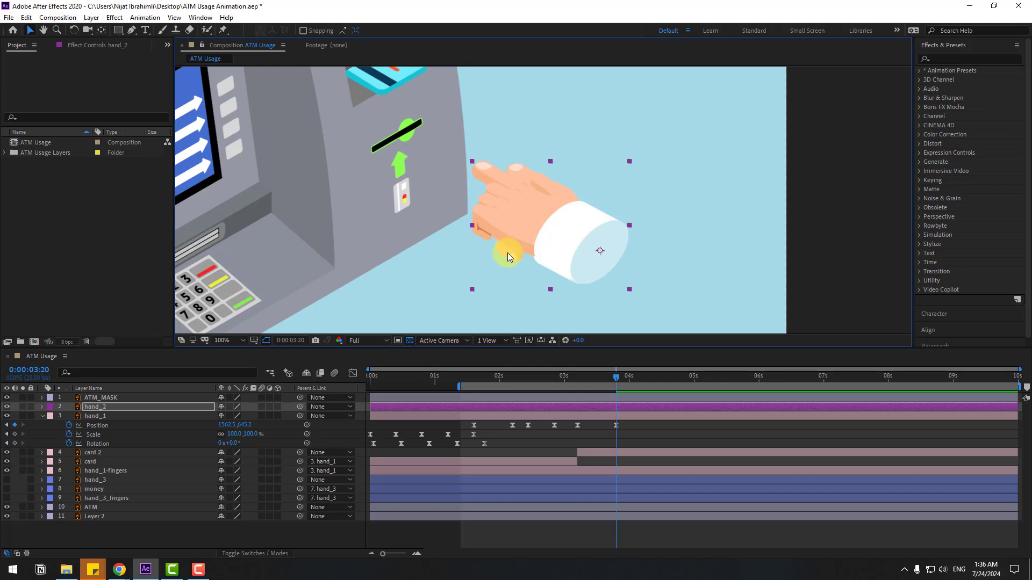
pyautogui.scroll(-2, 507, 253)
# Parent hand_2 to hand_1 and trim its start to 0:00:03:11 so it appears while the hand withdraws.
pyautogui.moveTo(383, 412); pyautogui.dragTo(624, 383)
pyautogui.click(567, 381)
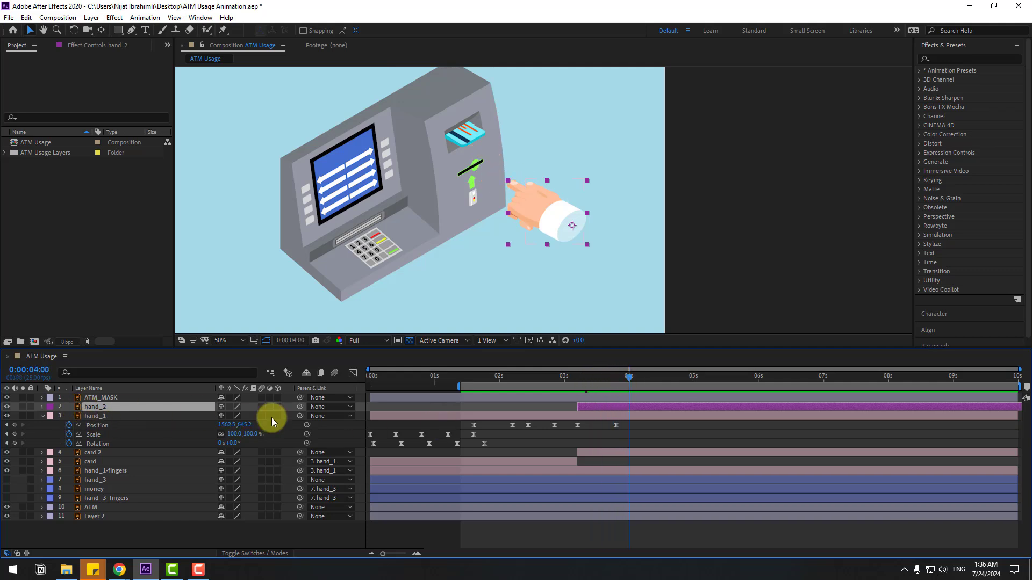
pyautogui.moveTo(300, 407); pyautogui.dragTo(91, 417)
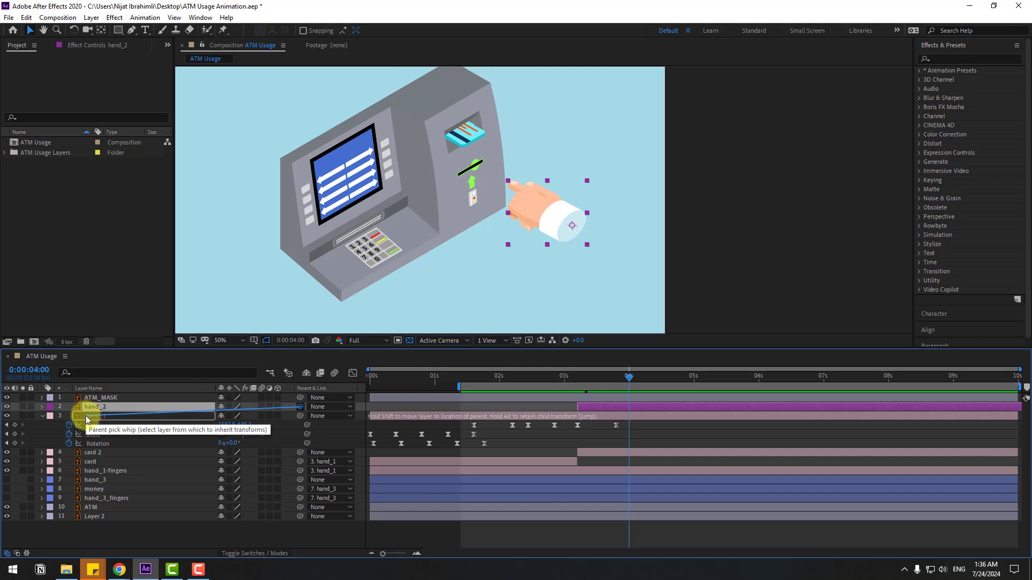
pyautogui.moveTo(566, 379); pyautogui.dragTo(605, 409)
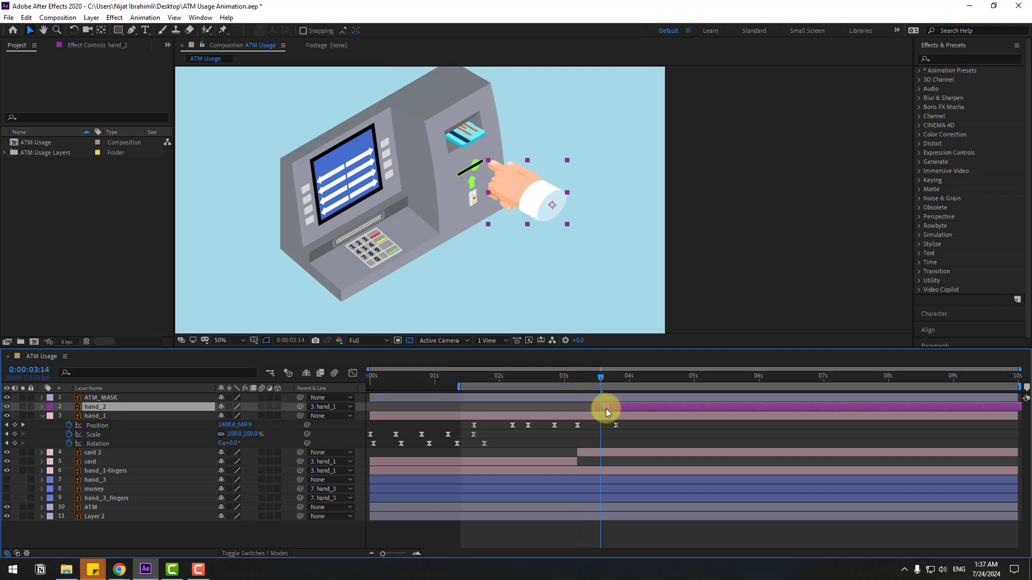
pyautogui.moveTo(579, 375)
pyautogui.mouseDown()
pyautogui.moveTo(604, 380)
pyautogui.moveTo(595, 382)
pyautogui.mouseUp()
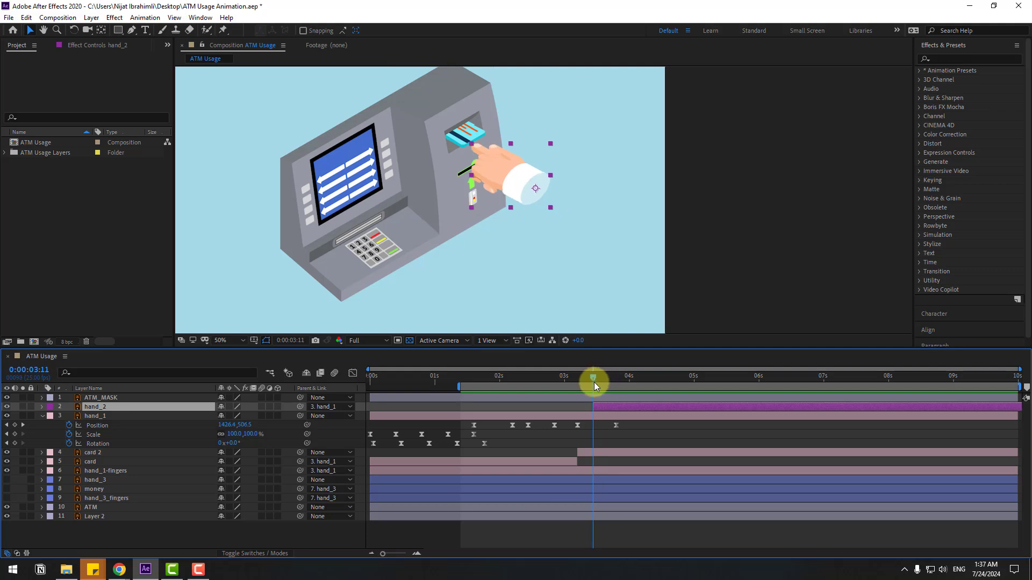
# Split hand_1 at 0:00:03:11 and remove its later part.
pyautogui.click(95, 417)
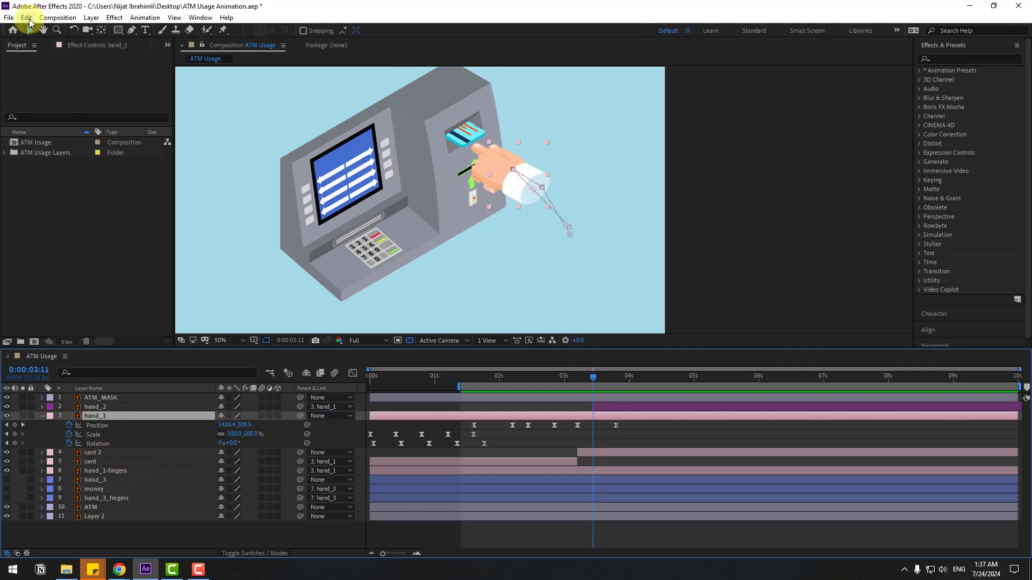
pyautogui.click(28, 18)
pyautogui.click(70, 170)
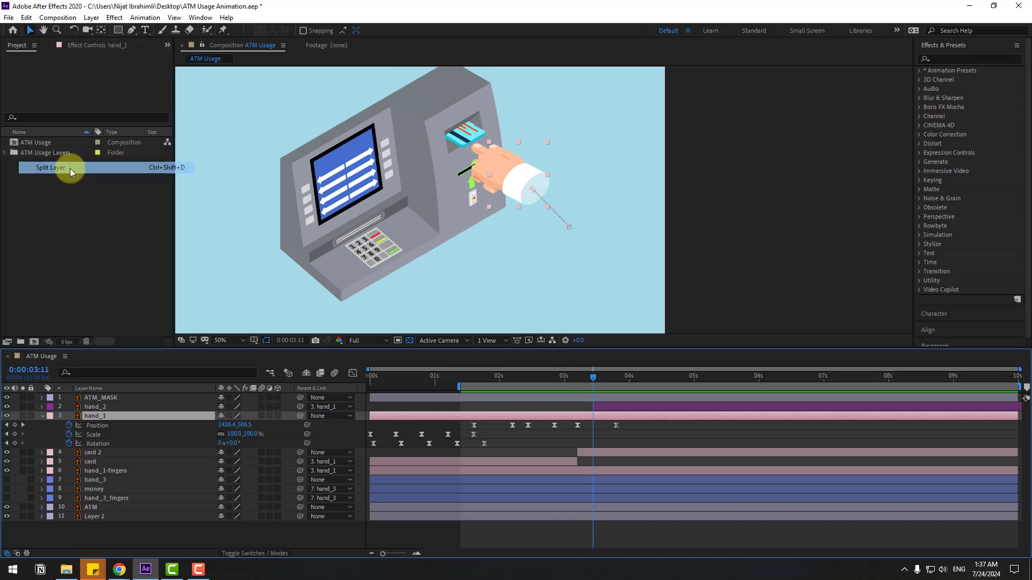
pyautogui.moveTo(577, 378)
pyautogui.mouseDown()
pyautogui.moveTo(616, 381)
pyautogui.moveTo(593, 380)
pyautogui.mouseUp()
pyautogui.click(178, 446)
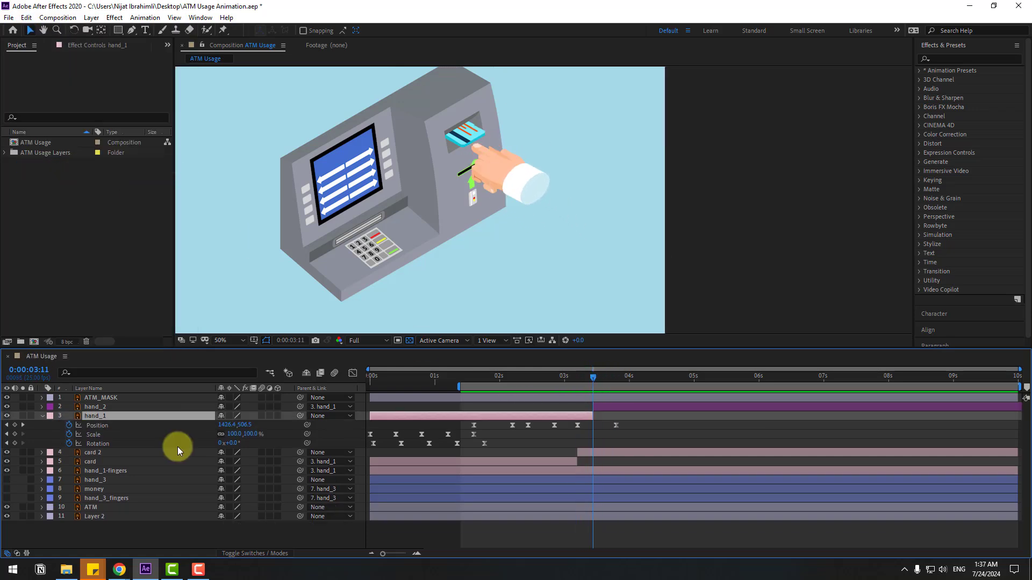
# Split hand_1-fingers at 0:00:03:11, remove its later part, and preview the switch to hand_2.
pyautogui.click(108, 473)
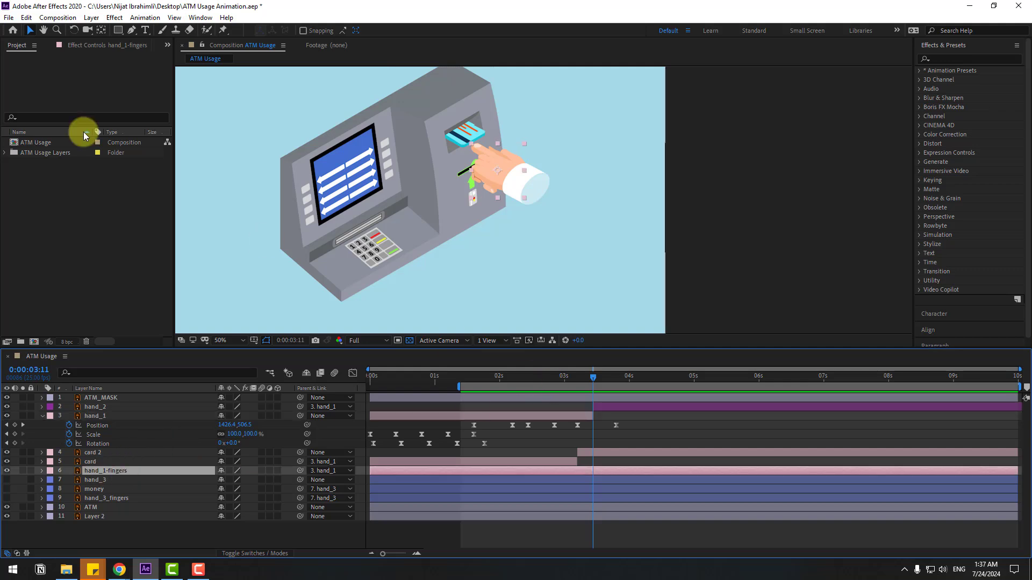
pyautogui.click(27, 18)
pyautogui.click(47, 168)
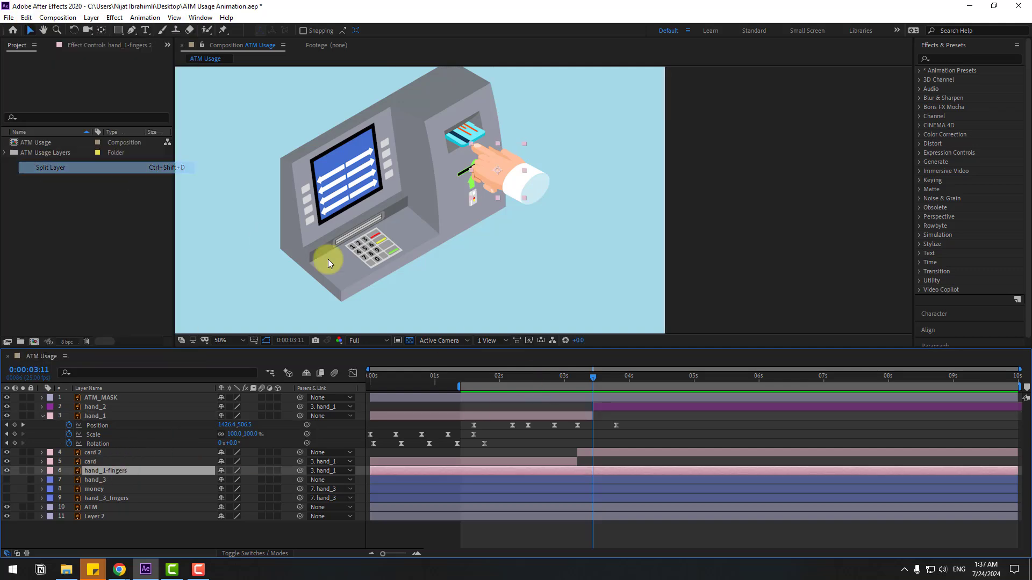
pyautogui.moveTo(591, 372); pyautogui.dragTo(572, 388)
pyautogui.press('space')
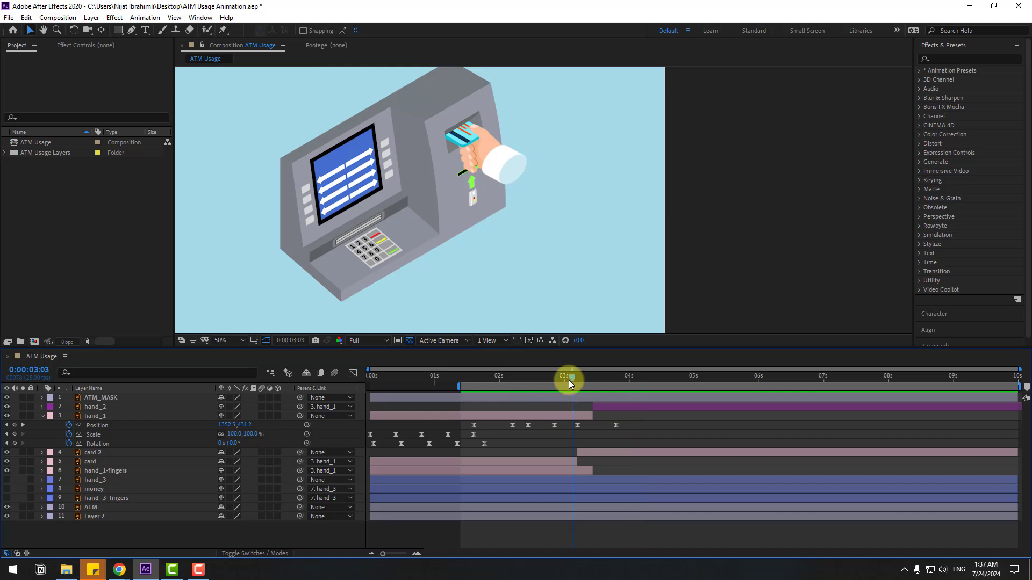
# Add a Position keyframe to hand_2 and place it at 0:00:03:19, near the end of the withdrawal.
pyautogui.moveTo(572, 379)
pyautogui.mouseDown()
pyautogui.moveTo(613, 385)
pyautogui.moveTo(593, 379)
pyautogui.mouseUp()
pyautogui.click(96, 409)
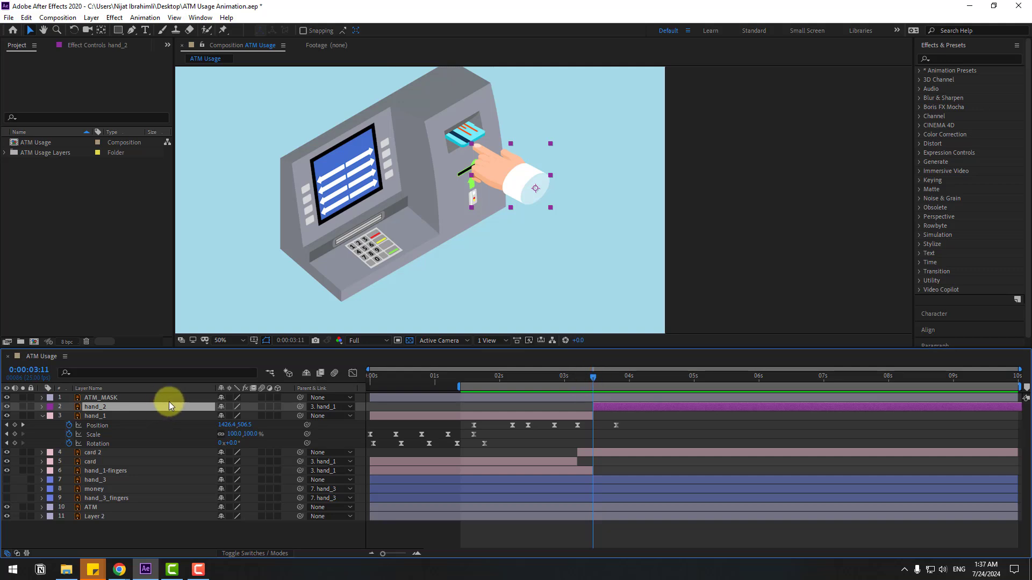
pyautogui.press('p')
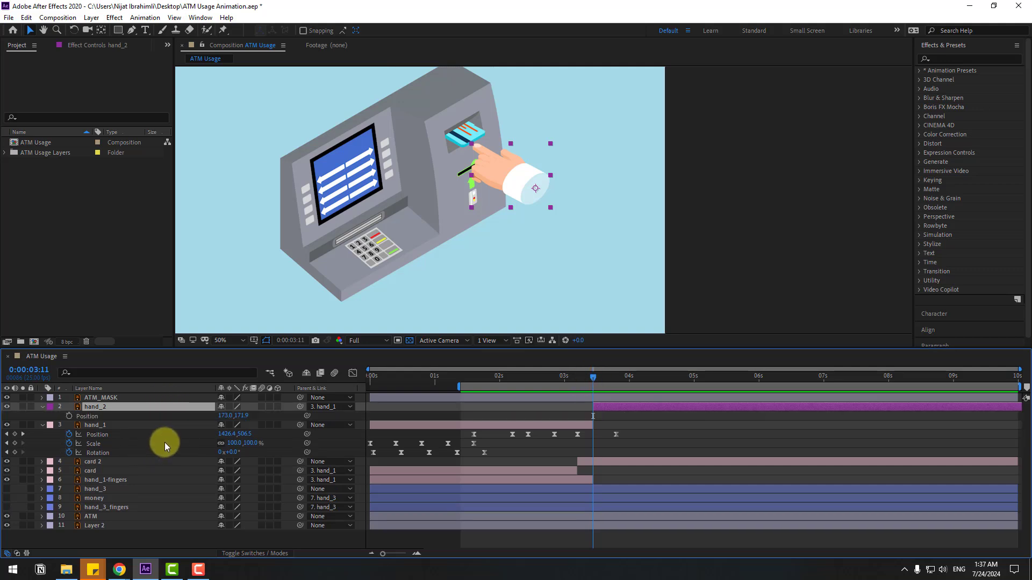
pyautogui.click(69, 416)
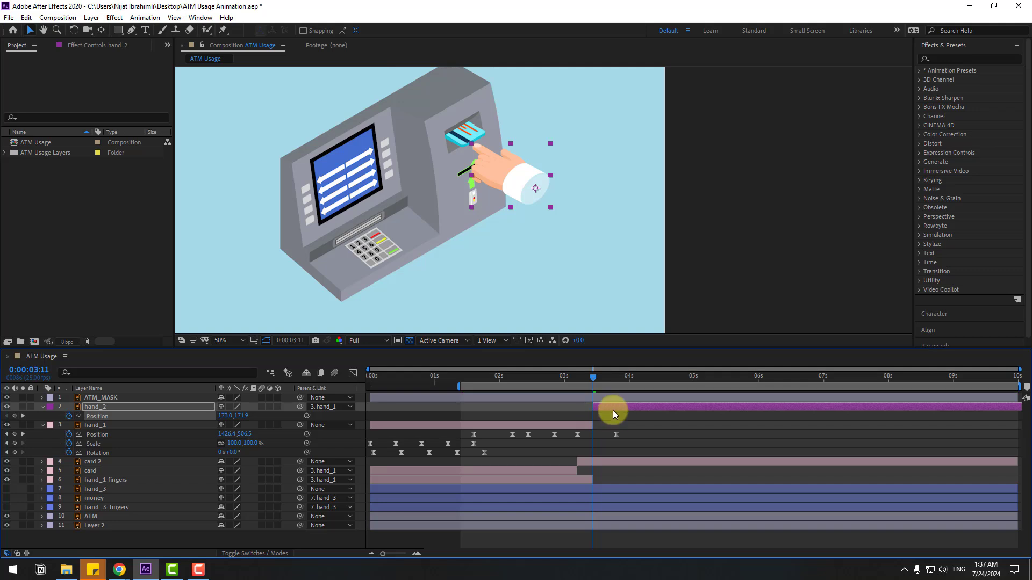
# At 0:00:04:11, move hand_2 onto the keypad to set a second Position keyframe, and review the move from its start.
pyautogui.moveTo(589, 376); pyautogui.dragTo(658, 387)
pyautogui.moveTo(509, 238); pyautogui.dragTo(380, 261)
pyautogui.scroll(2, 404, 293)
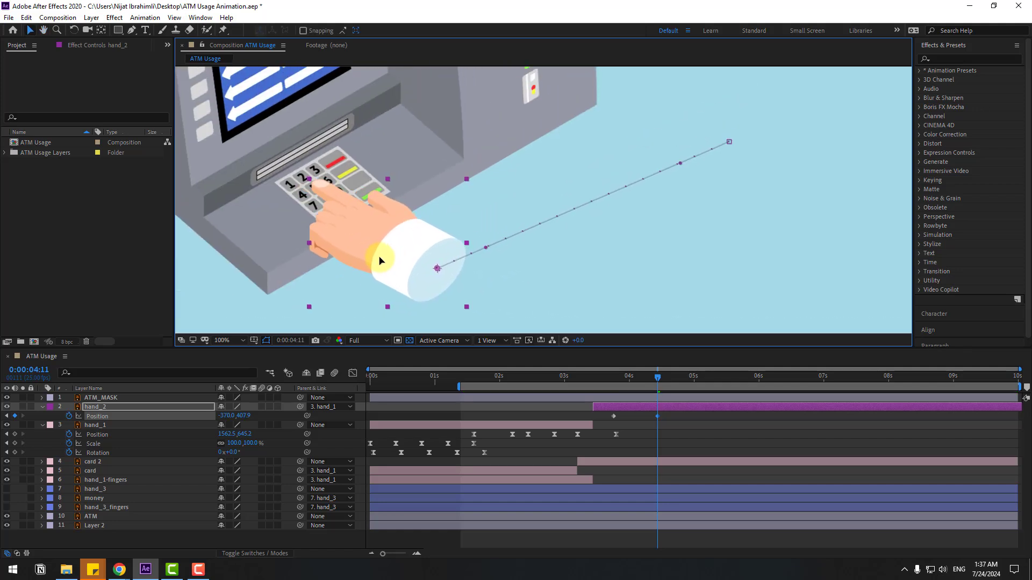
pyautogui.click(650, 411)
pyautogui.moveTo(648, 384); pyautogui.dragTo(615, 379)
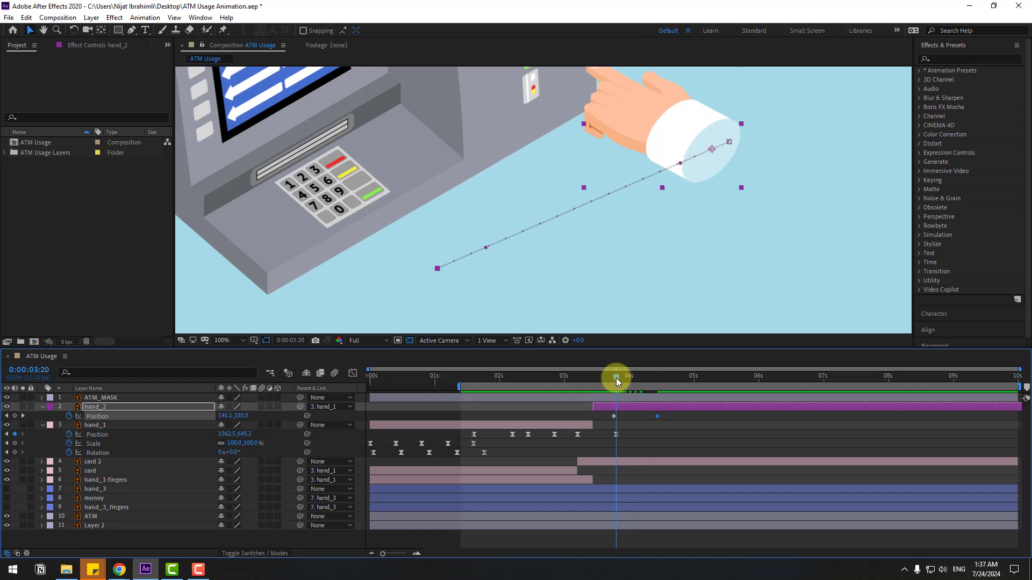
pyautogui.press(',')
pyautogui.press(',')
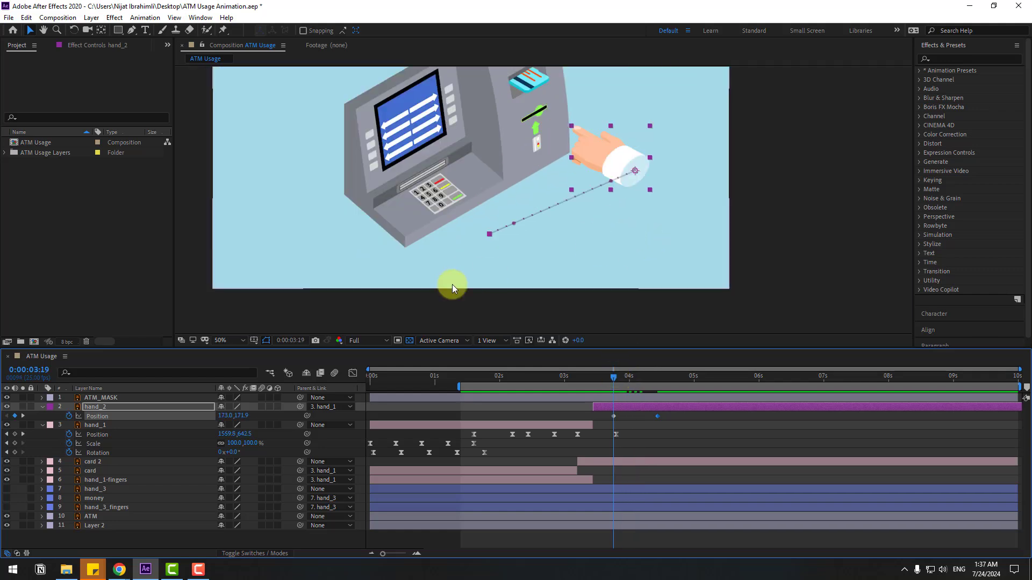
# Keyframe hand_2's Rotation at 0:00:03:19, and at 0:00:04:11 rotate it to -14° and reposition its fingertip on the keypad.
pyautogui.hotkey('shift', 'r')
pyautogui.click(69, 425)
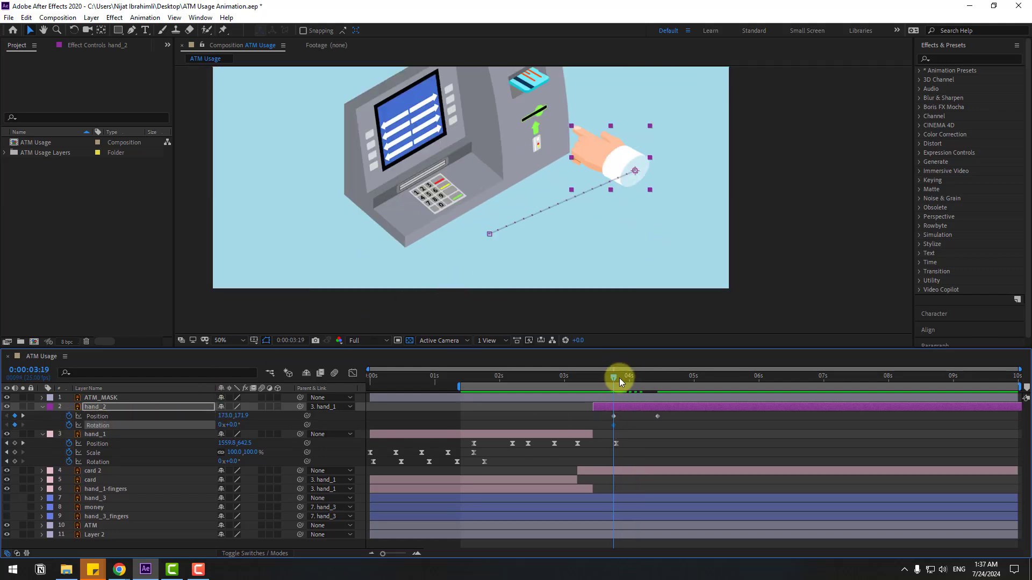
pyautogui.moveTo(619, 378); pyautogui.dragTo(658, 381)
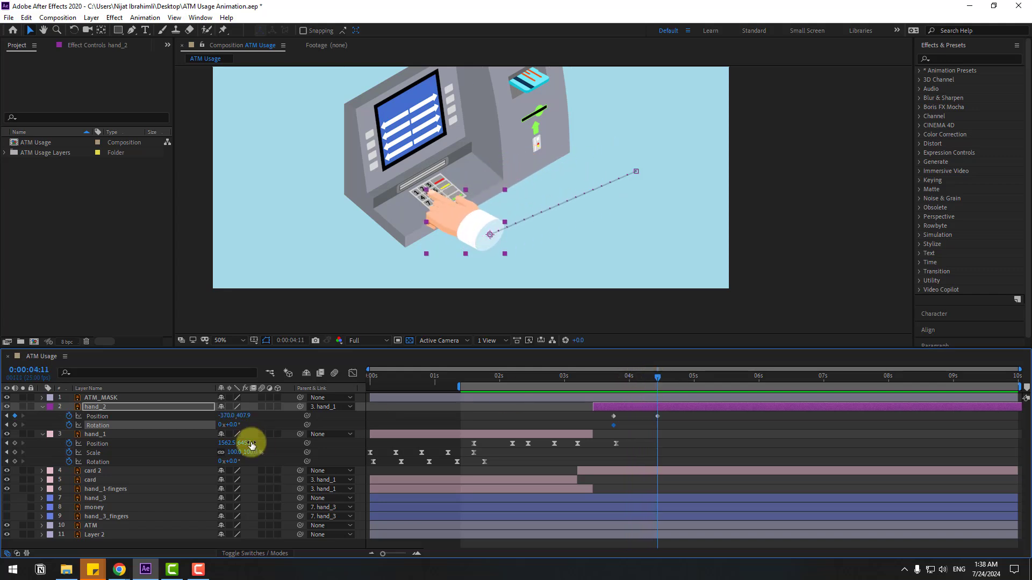
pyautogui.moveTo(236, 425); pyautogui.dragTo(226, 424)
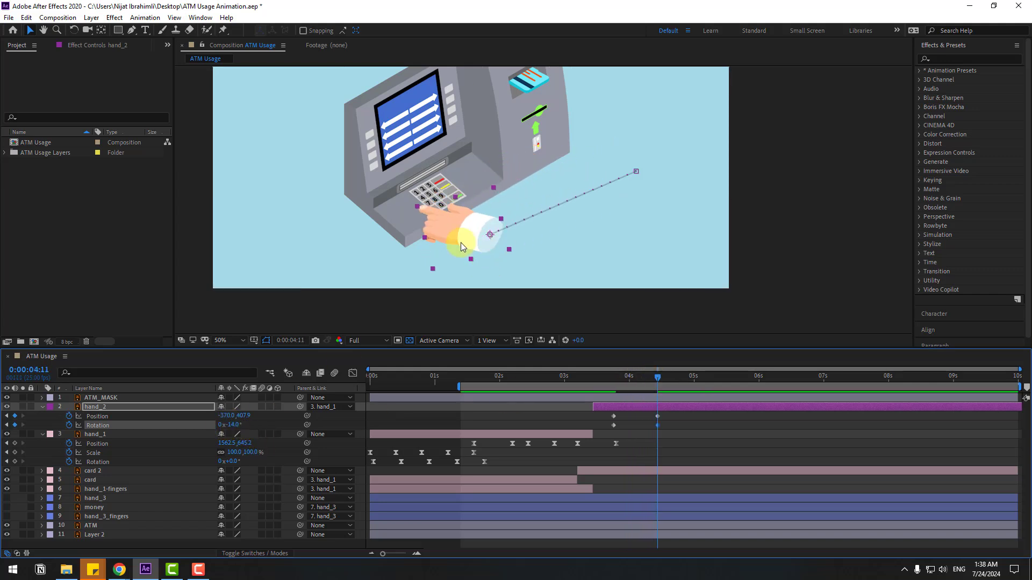
pyautogui.moveTo(462, 247); pyautogui.dragTo(469, 221)
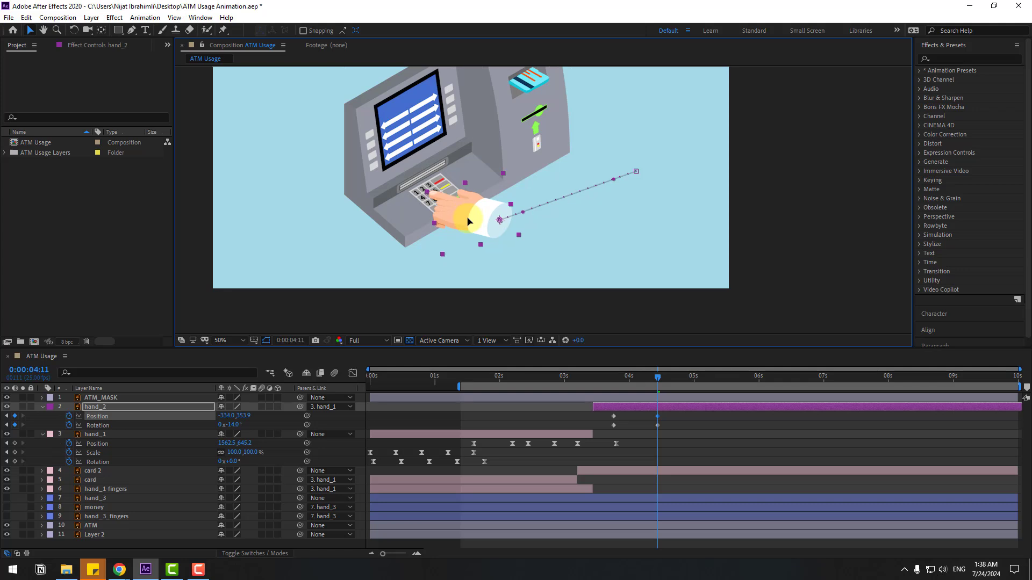
# Apply Easy Ease to all of hand_2's Position and Rotation keyframes.
pyautogui.moveTo(674, 414); pyautogui.dragTo(615, 426)
pyautogui.rightClick(613, 425)
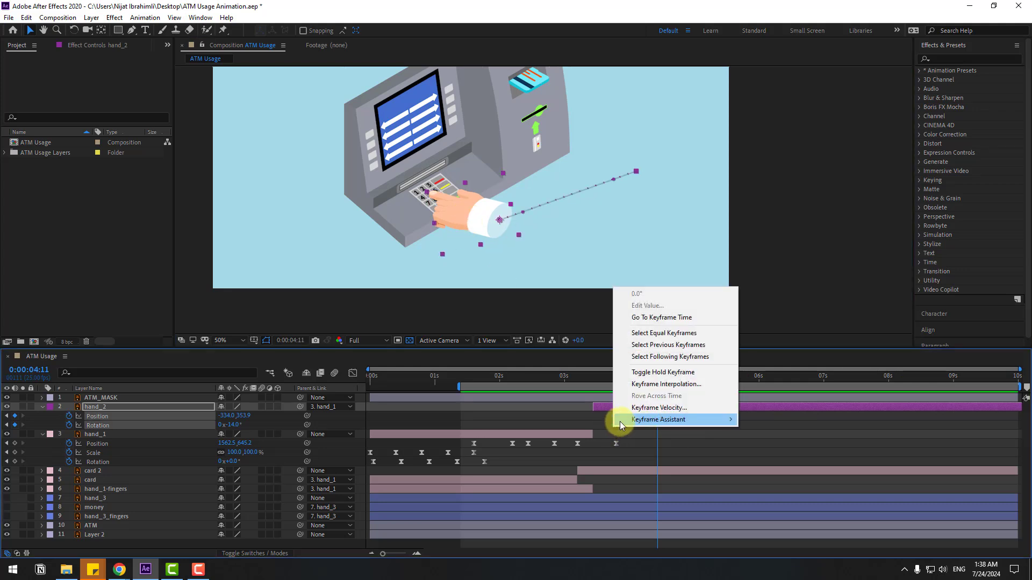
pyautogui.click(758, 458)
# Reshape hand_2's speed curve so the move to the keypad starts slowly and peaks late, and preview it with the whole composition in view.
pyautogui.click(352, 373)
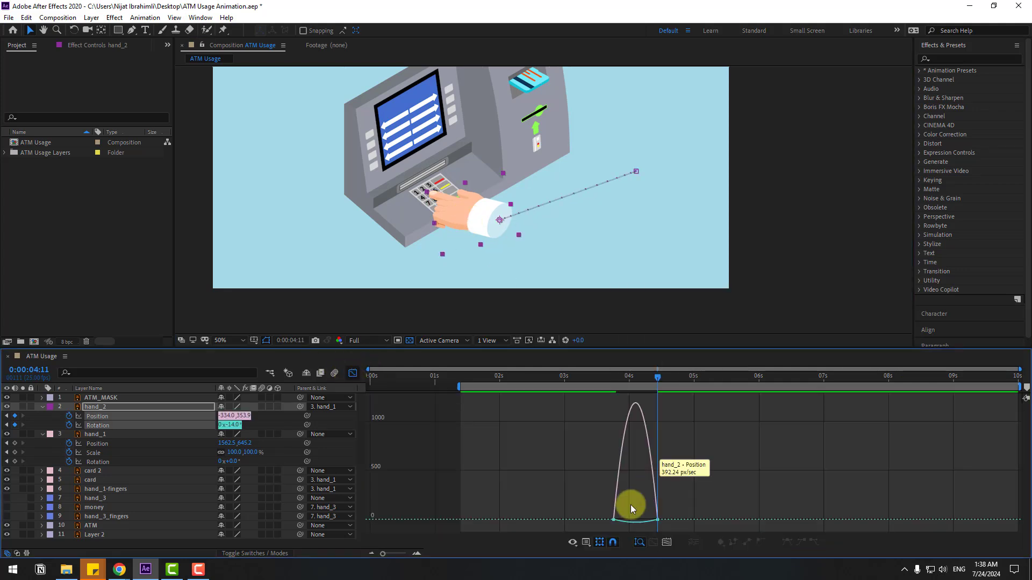
pyautogui.click(625, 521)
pyautogui.click(640, 541)
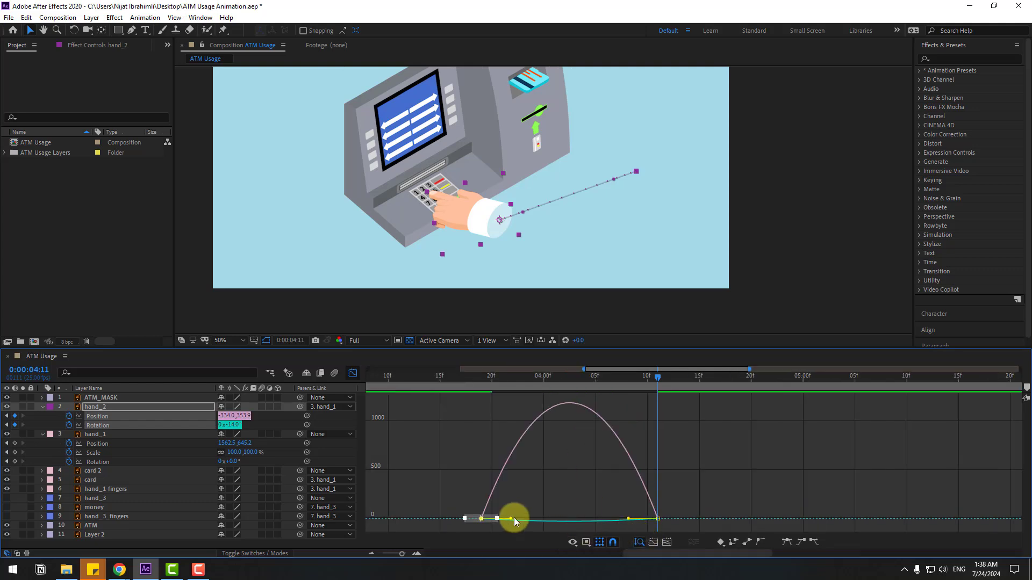
pyautogui.moveTo(509, 520); pyautogui.dragTo(564, 522)
pyautogui.press(';')
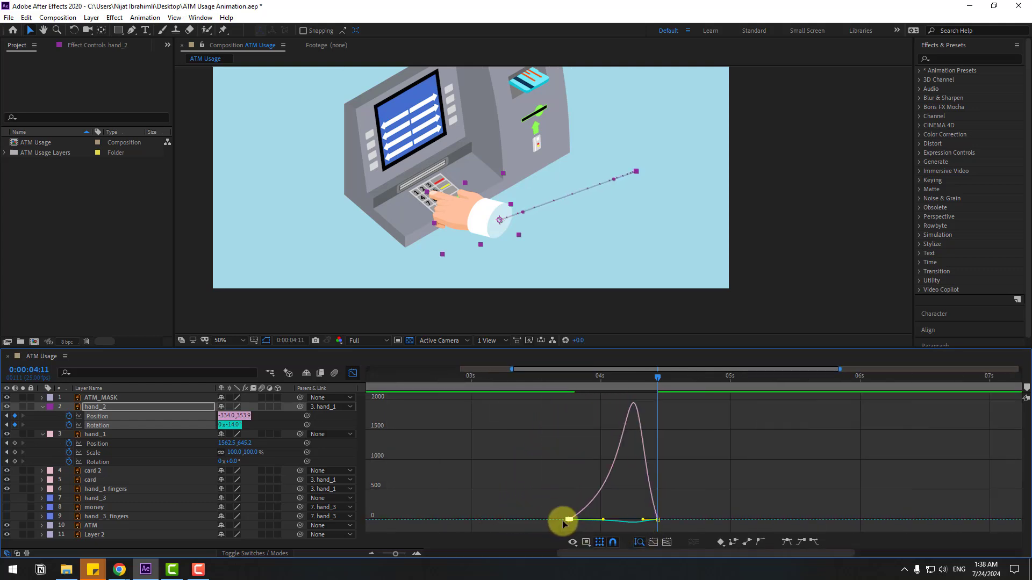
pyautogui.press(',')
pyautogui.press(',')
pyautogui.press('space')
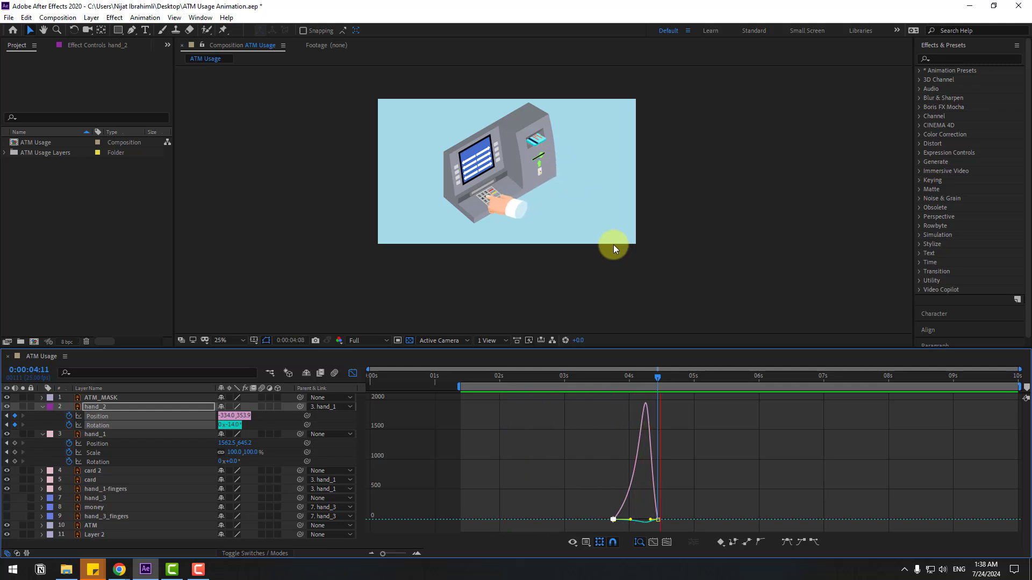
pyautogui.press('space')
pyautogui.click(250, 339)
pyautogui.click(232, 358)
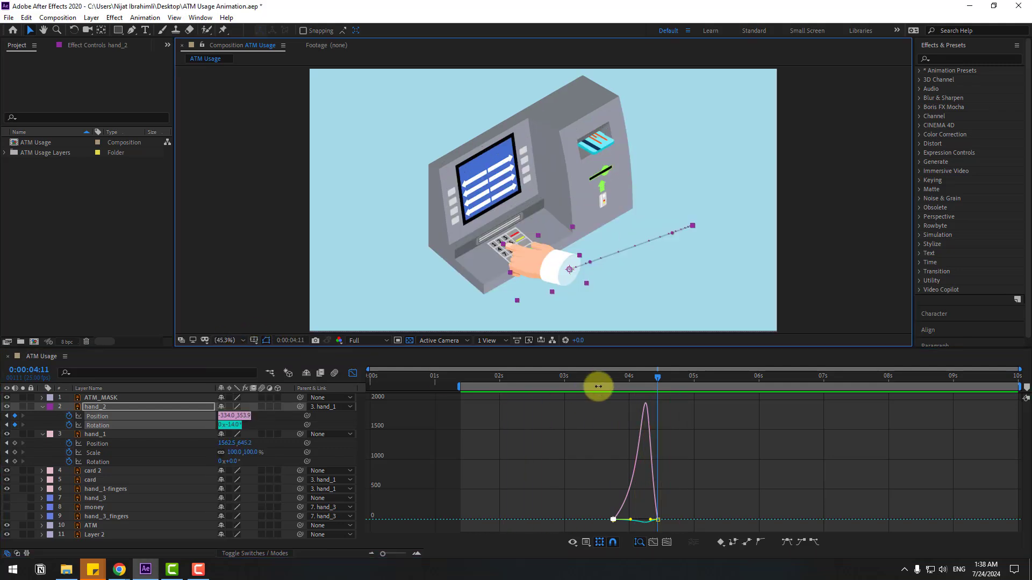
# Add matching Position and Rotation keyframes to hand_2 at 0:00:04:13 to hold its pose on the keypad.
pyautogui.moveTo(601, 380); pyautogui.dragTo(662, 383)
pyautogui.click(353, 375)
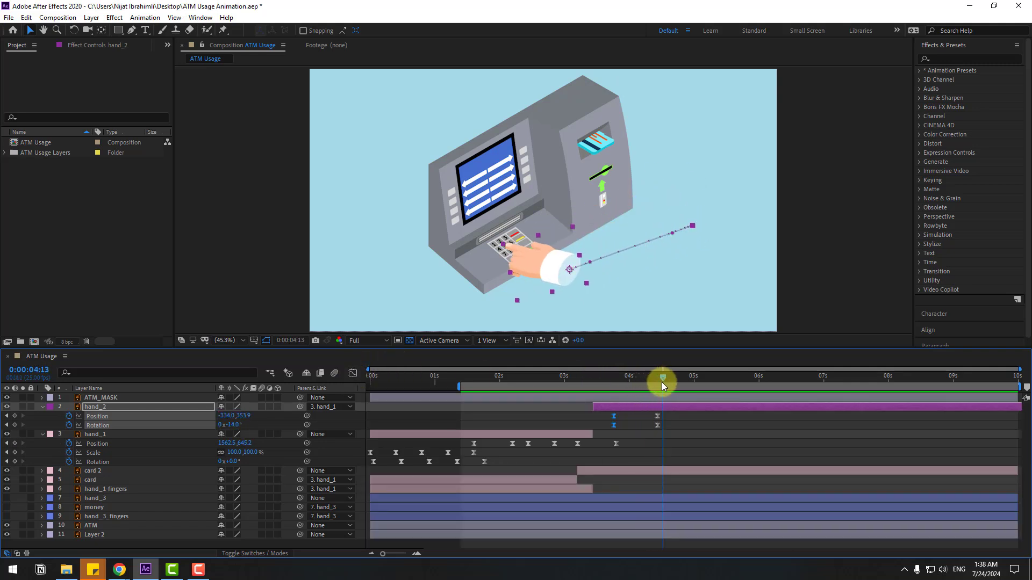
pyautogui.click(15, 416)
pyautogui.press('/')
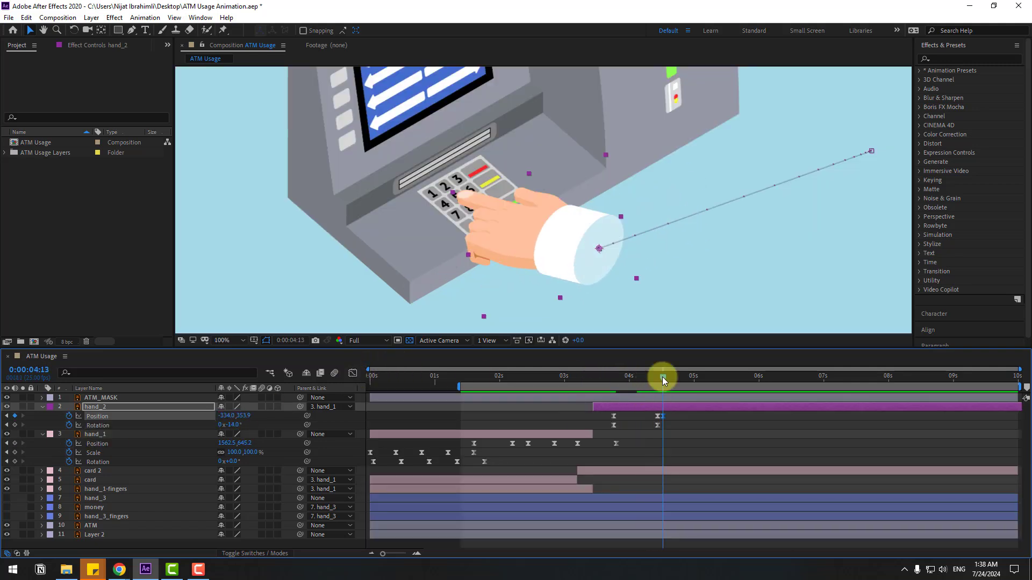
pyautogui.click(15, 425)
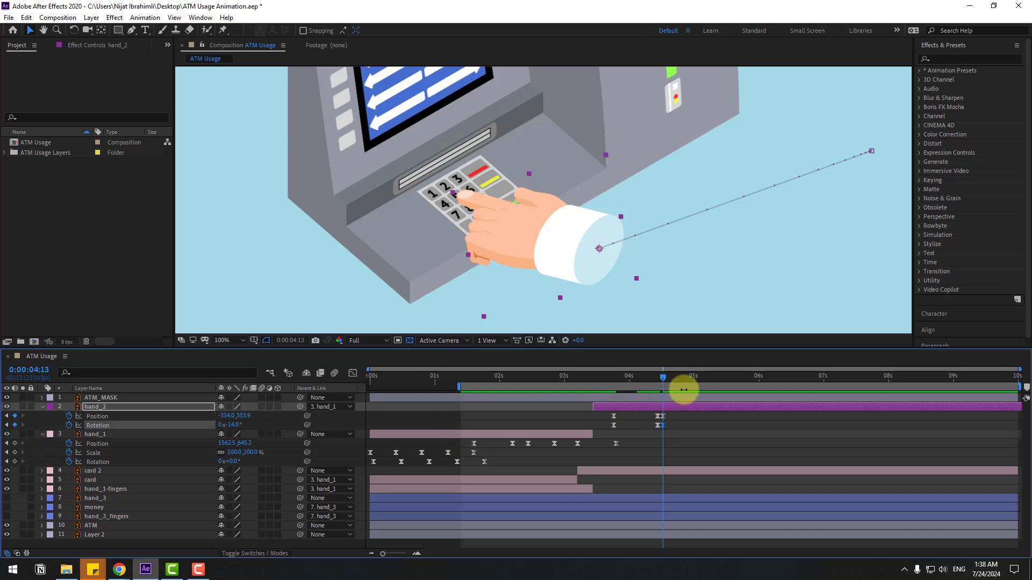
# At 0:00:04:19, set hand_2's Rotation to 0° to lift the finger from the keypad.
pyautogui.press('pagedown')
pyautogui.press('pagedown')
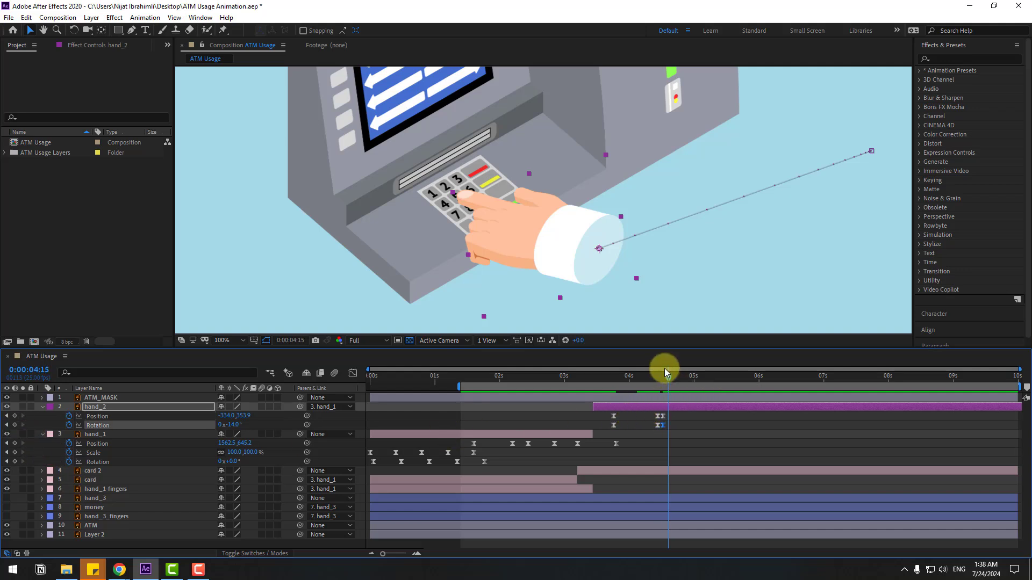
pyautogui.click(662, 372)
pyautogui.press('pagedown')
pyautogui.press('pagedown')
pyautogui.press('pagedown')
pyautogui.press('pagedown')
pyautogui.press('pagedown')
pyautogui.press('pagedown')
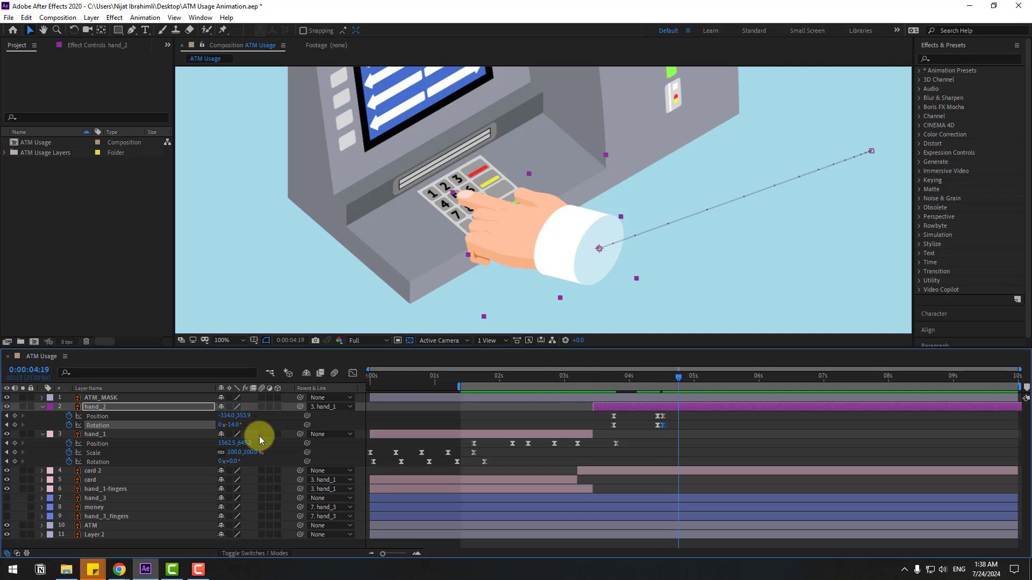
pyautogui.moveTo(234, 433); pyautogui.dragTo(243, 434)
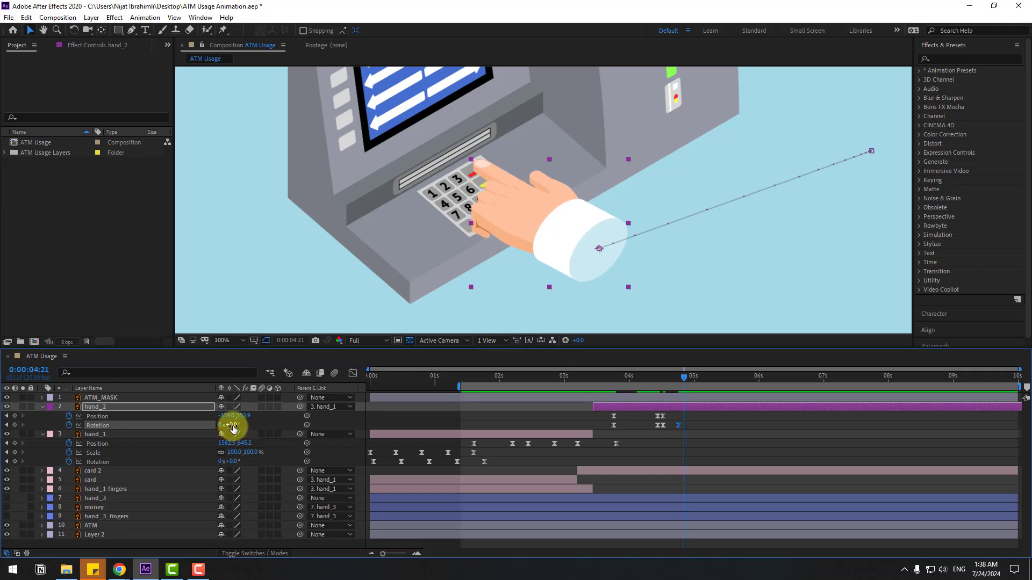
# At 0:00:05:00, set hand_2's Rotation to -13° and start the work area just before the keypad keyframes.
pyautogui.press('pagedown')
pyautogui.press('pagedown')
pyautogui.press('pagedown')
pyautogui.press('pagedown')
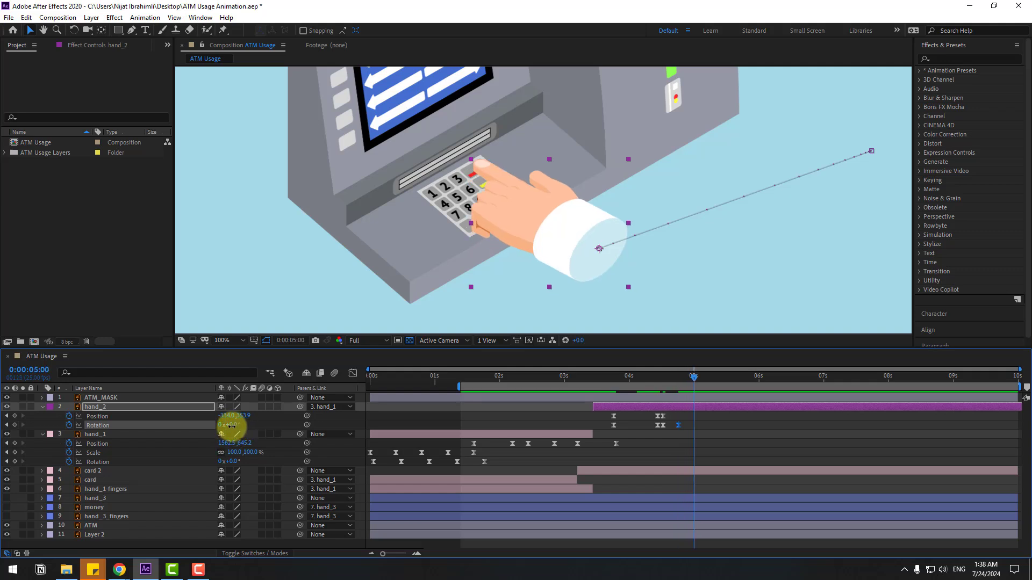
pyautogui.moveTo(231, 426); pyautogui.dragTo(228, 428)
pyautogui.moveTo(693, 385)
pyautogui.mouseDown()
pyautogui.moveTo(646, 382)
pyautogui.moveTo(701, 385)
pyautogui.mouseUp()
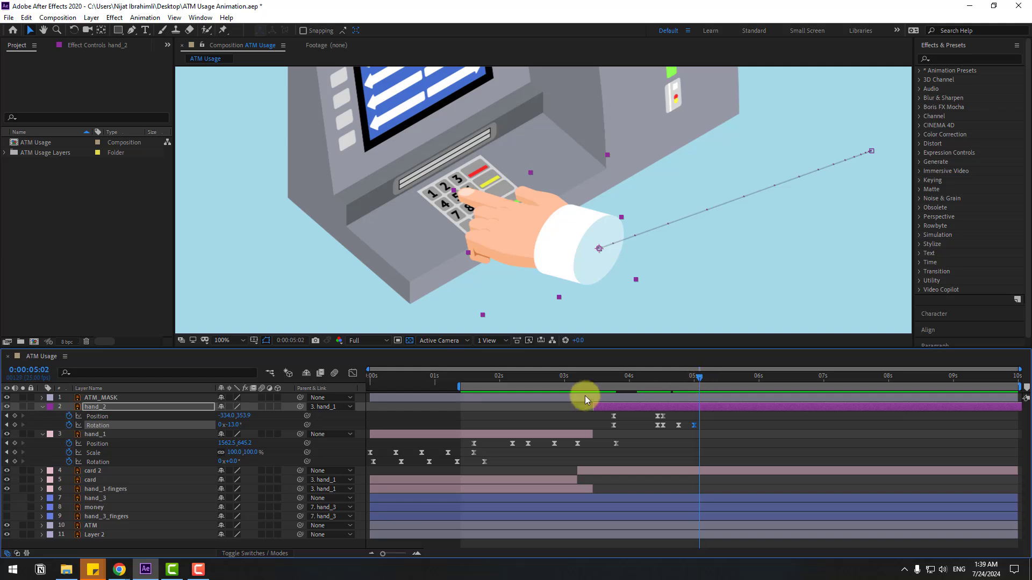
pyautogui.moveTo(453, 395); pyautogui.dragTo(642, 396)
# Reshape the Rotation speed graph of hand_2's finger lift with long easing around the middle keyframe at 0:00:04:19.
pyautogui.moveTo(713, 421); pyautogui.dragTo(663, 429)
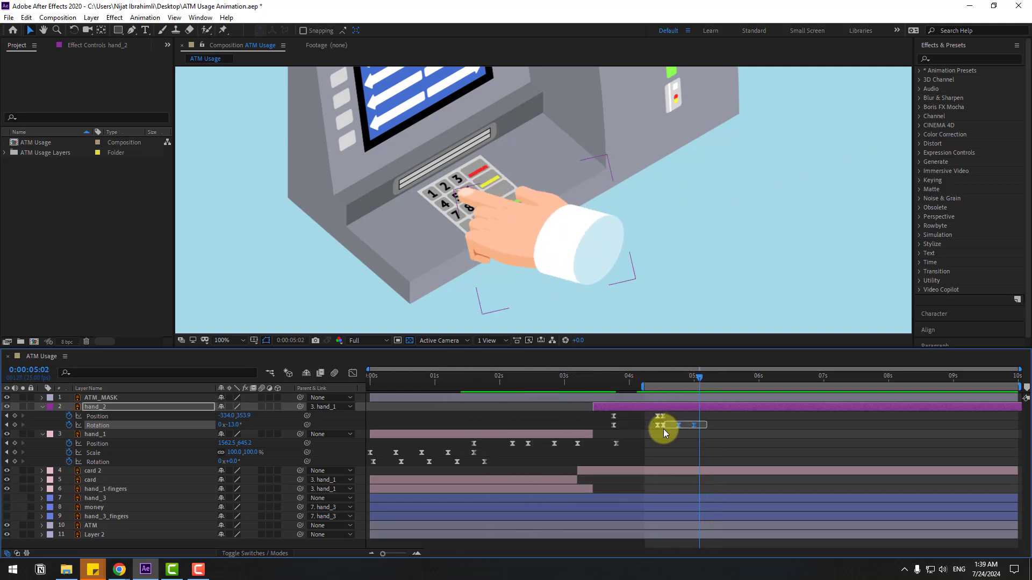
pyautogui.click(353, 373)
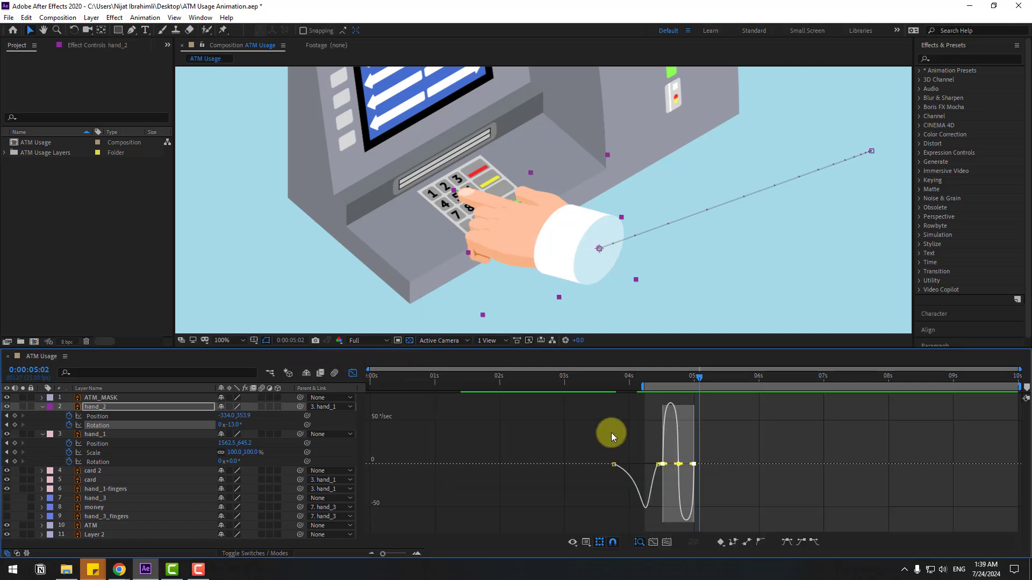
pyautogui.press('=')
pyautogui.click(710, 452)
pyautogui.moveTo(535, 377); pyautogui.dragTo(606, 383)
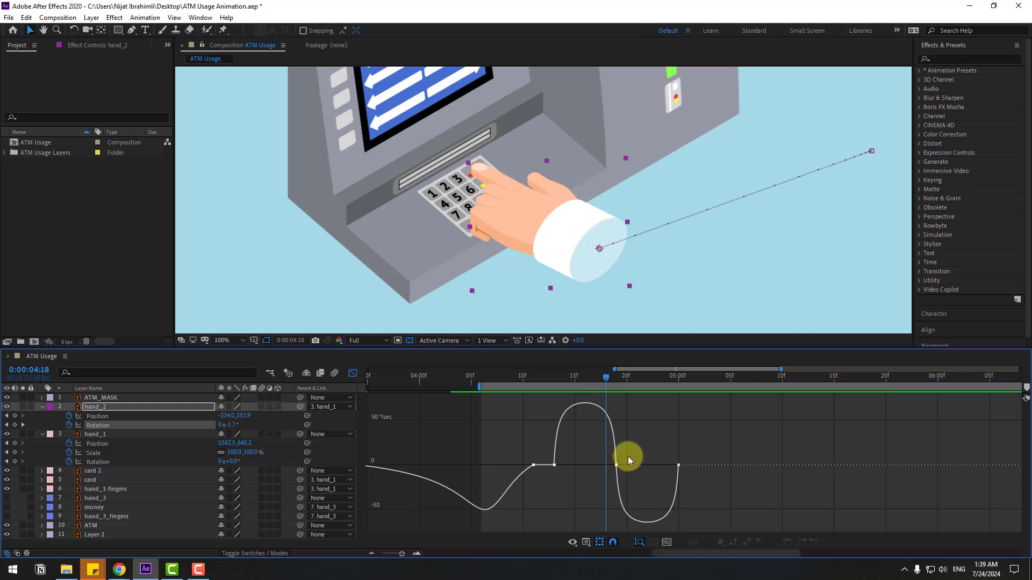
pyautogui.click(554, 465)
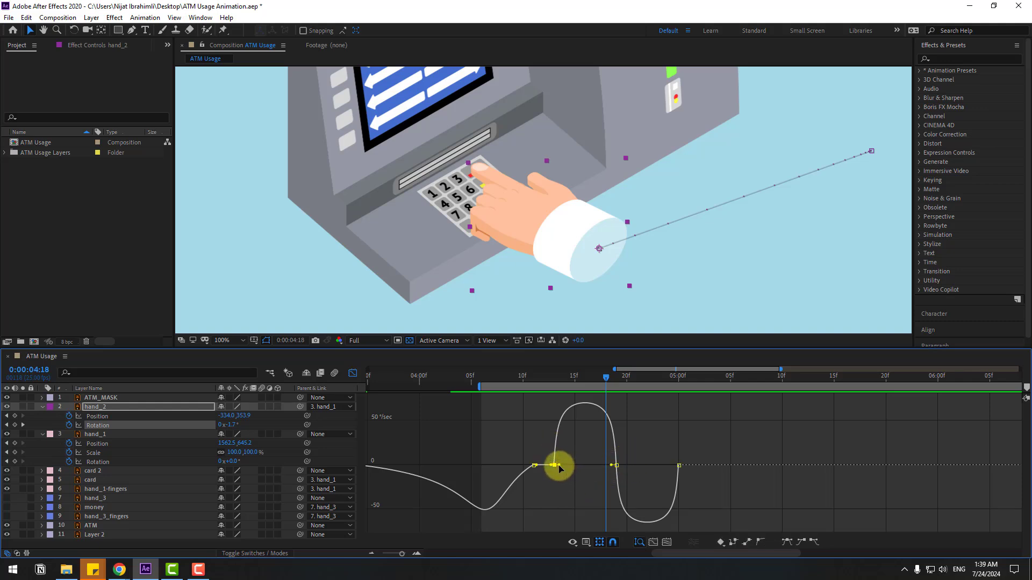
pyautogui.moveTo(611, 466); pyautogui.dragTo(644, 468)
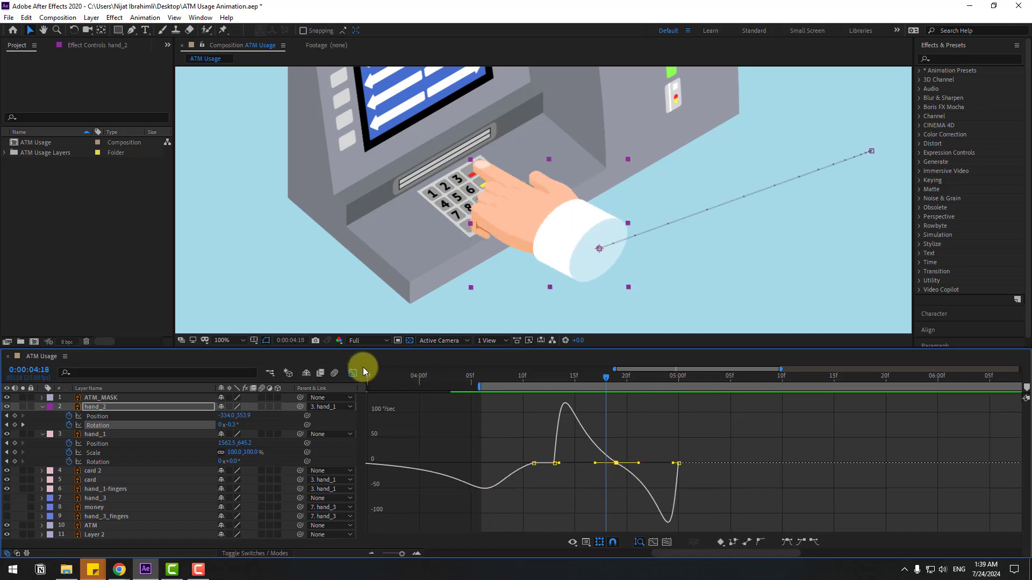
# Compress hand_2's last three Rotation keyframes so they run from 0:00:04:13 to 0:00:04:21, and preview the faster tap.
pyautogui.hotkey('shift', 'F3')
pyautogui.moveTo(682, 429); pyautogui.dragTo(587, 444)
pyautogui.moveTo(682, 425); pyautogui.dragTo(656, 362)
pyautogui.scroll(-2, 669, 270)
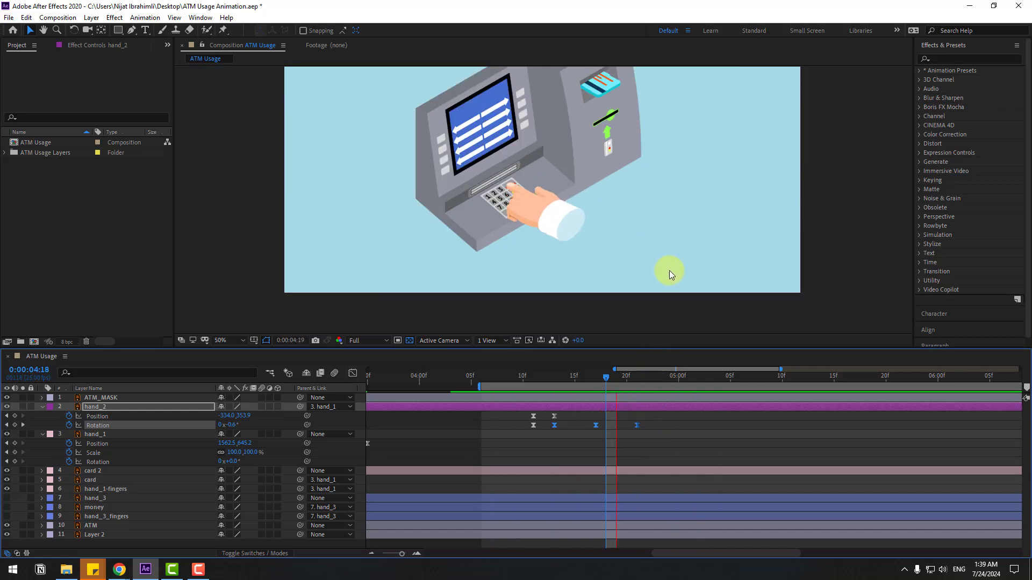
pyautogui.scroll(2, 670, 270)
# At 0:00:04:24, set hand_2's Rotation to -8° for a second, smaller finger lift.
pyautogui.moveTo(589, 378); pyautogui.dragTo(637, 382)
pyautogui.click(692, 441)
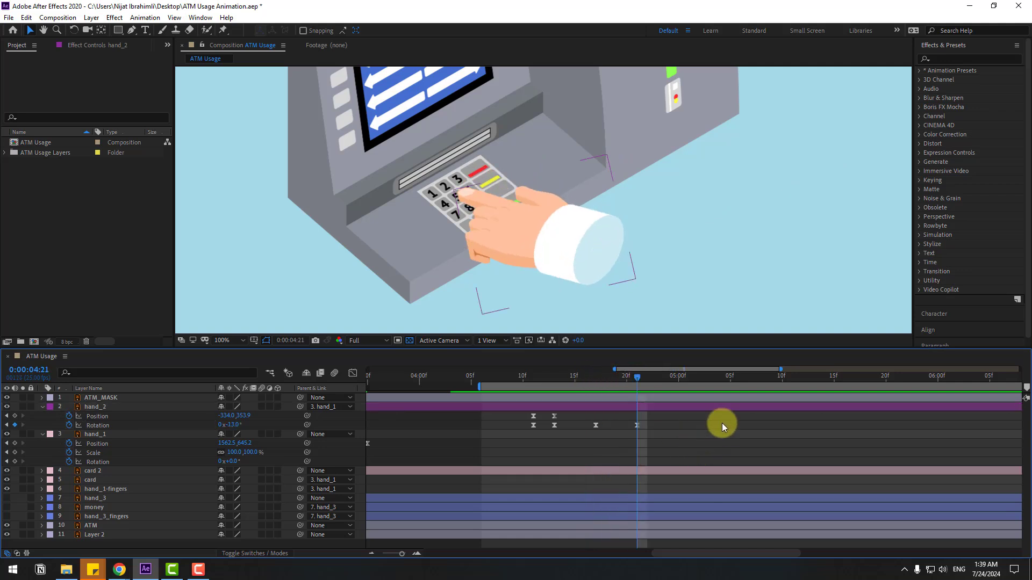
pyautogui.press('pagedown')
pyautogui.press('pagedown')
pyautogui.press('pagedown')
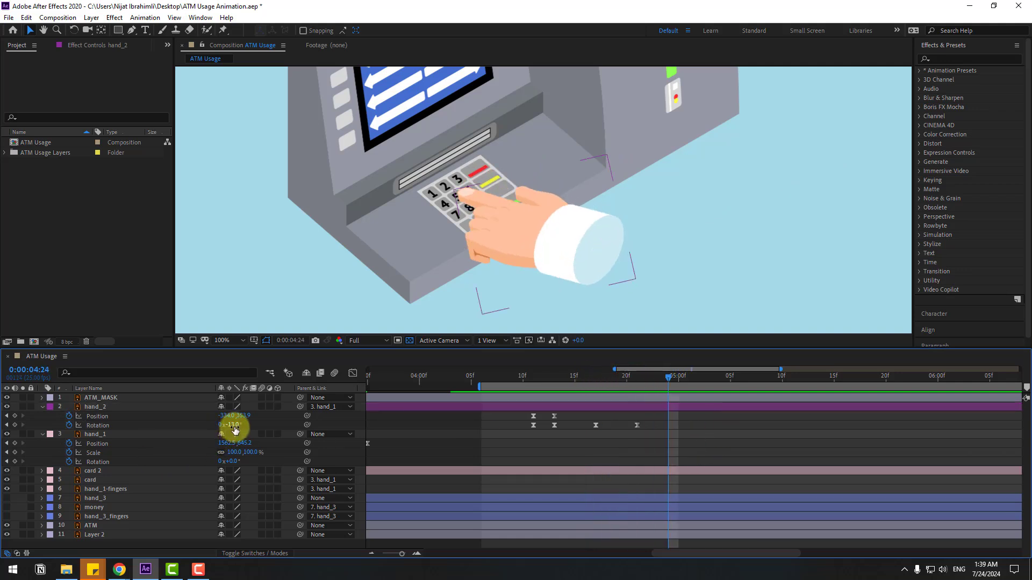
pyautogui.moveTo(237, 426); pyautogui.dragTo(240, 421)
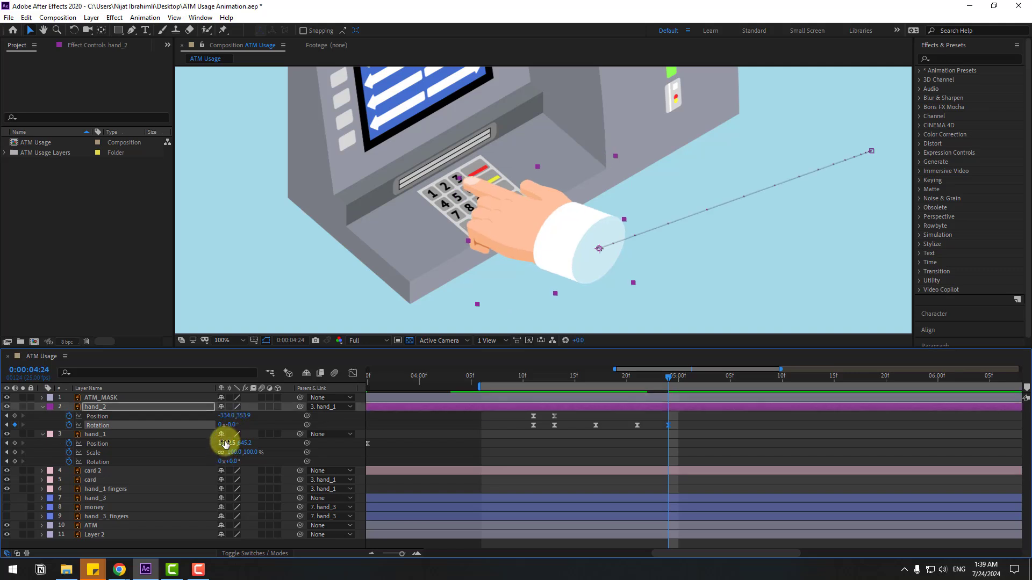
# Copy hand_2's -13° Rotation keyframe from 0:00:04:21 to 0:00:05:02 and preview the repeated taps.
pyautogui.press('pagedown')
pyautogui.press('pagedown')
pyautogui.press('pagedown')
pyautogui.click(637, 426)
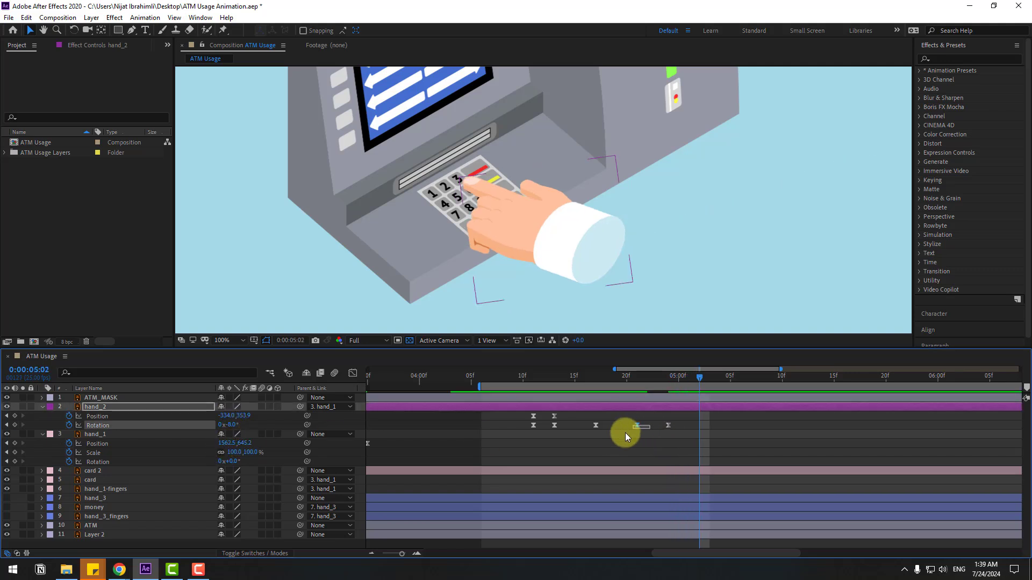
pyautogui.hotkey('ctrl', 'c')
pyautogui.hotkey('ctrl', 'v')
pyautogui.press('space')
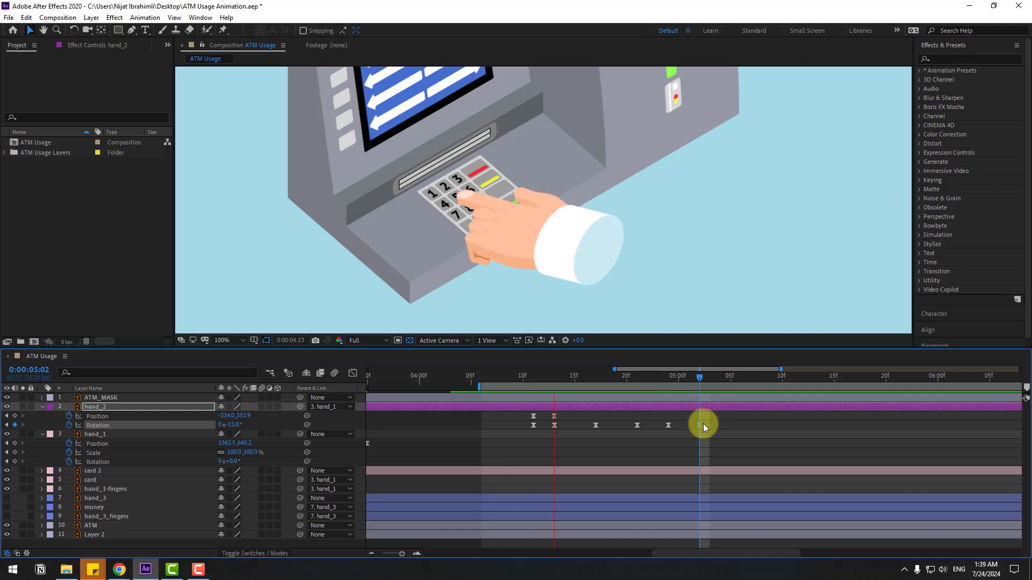
pyautogui.press('space')
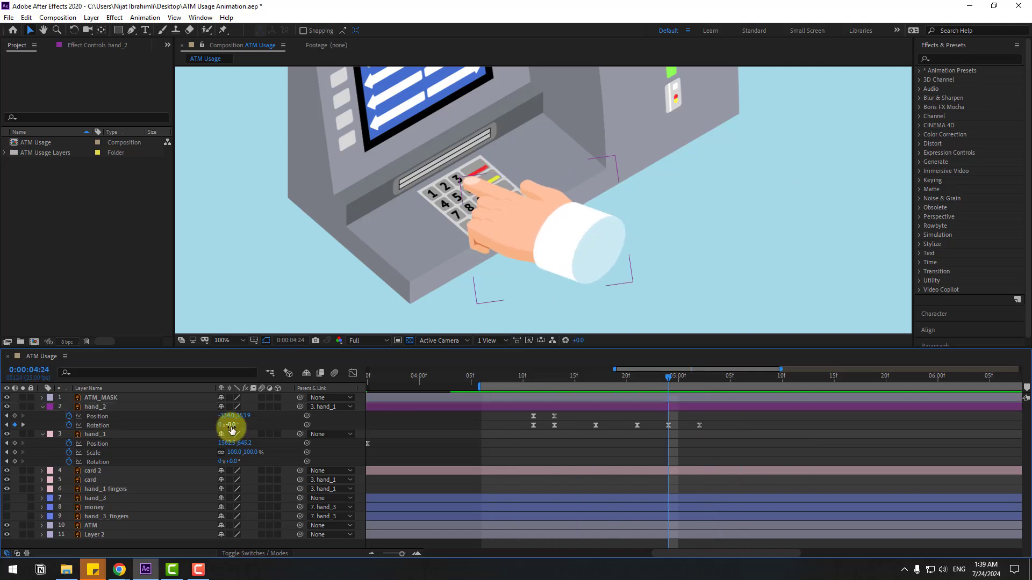
# Set hand_2's Rotation at 0:00:04:24 to -10° and preview the keypad taps at several magnifications.
pyautogui.write('-10')
pyautogui.press('Return')
pyautogui.press('space')
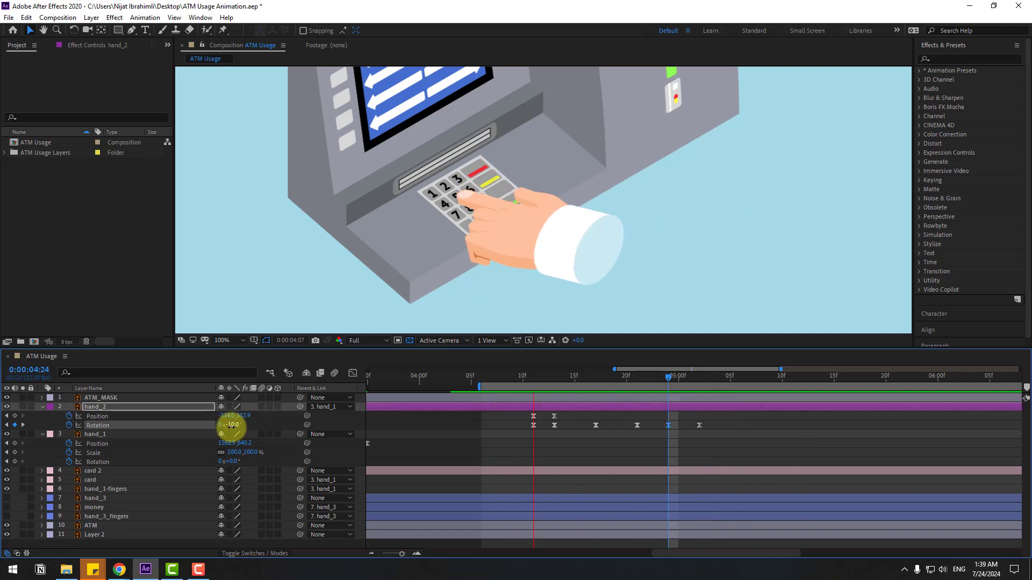
pyautogui.press('space')
pyautogui.scroll(-4, 540, 222)
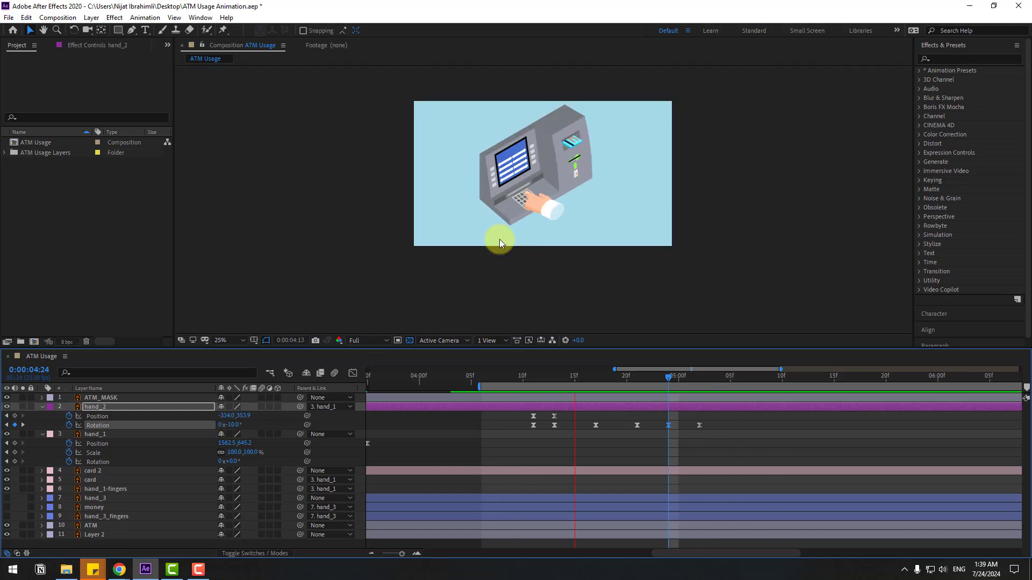
pyautogui.scroll(4, 511, 236)
pyautogui.scroll(1, 511, 235)
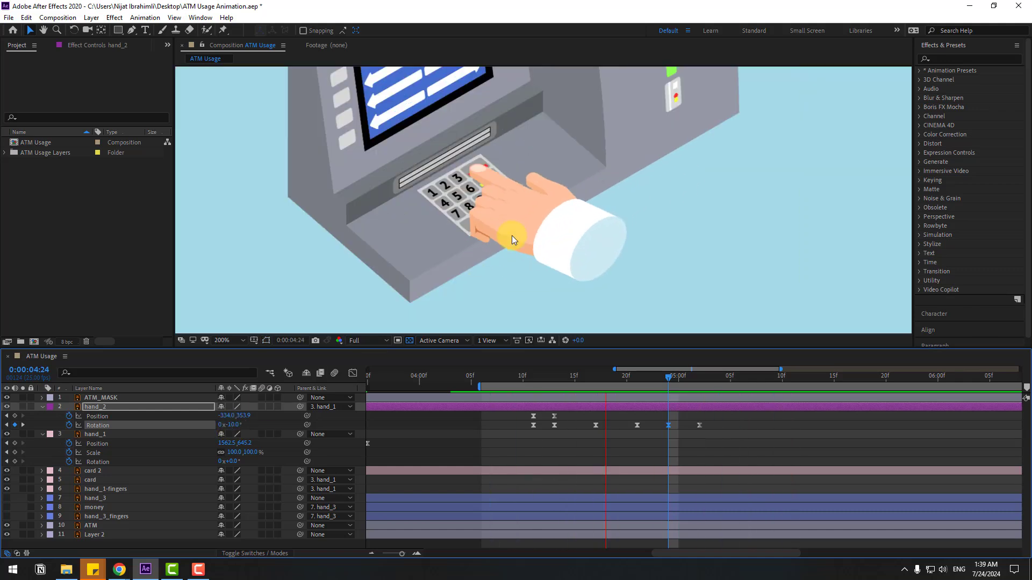
pyautogui.scroll(2, 516, 236)
pyautogui.scroll(-4, 520, 234)
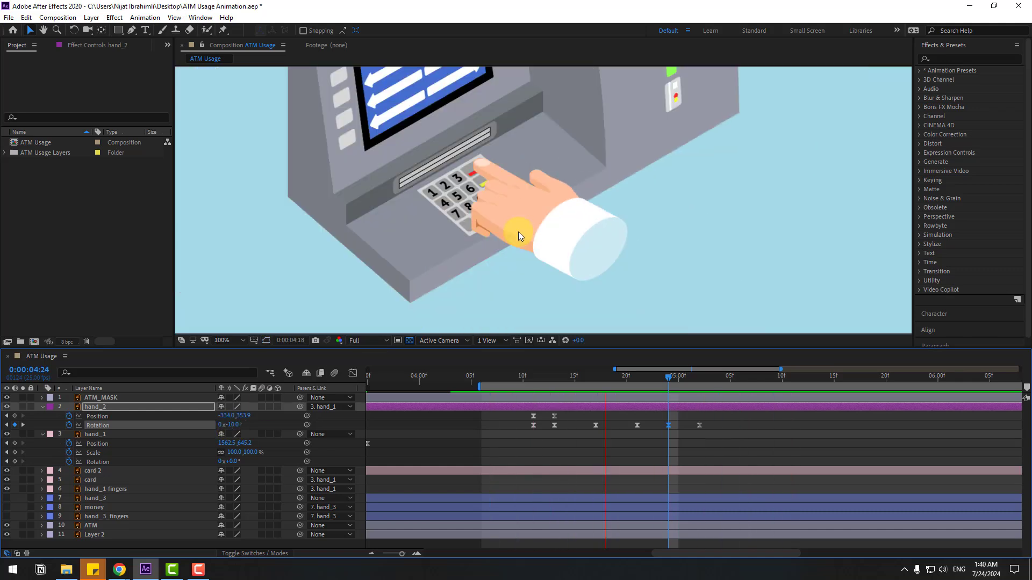
# Hold hand_2's Position with a keyframe at 0:00:05:02, and move the hand to the 1 key (-395.0, 346.4) at 0:00:05:11.
pyautogui.click(466, 201)
pyautogui.moveTo(668, 369); pyautogui.dragTo(702, 432)
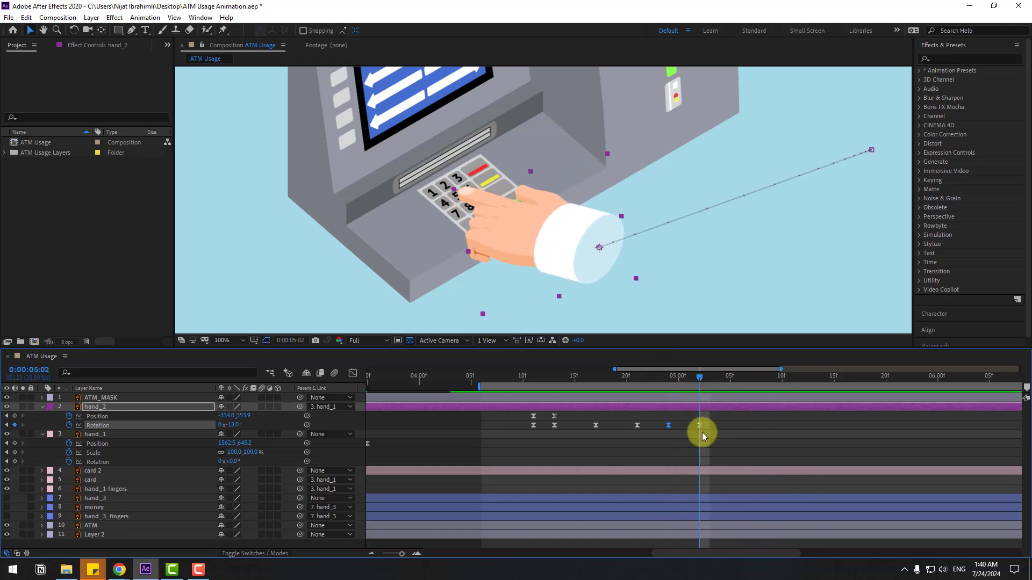
pyautogui.click(14, 416)
pyautogui.moveTo(712, 377); pyautogui.dragTo(793, 383)
pyautogui.press('-')
pyautogui.scroll(4, 505, 241)
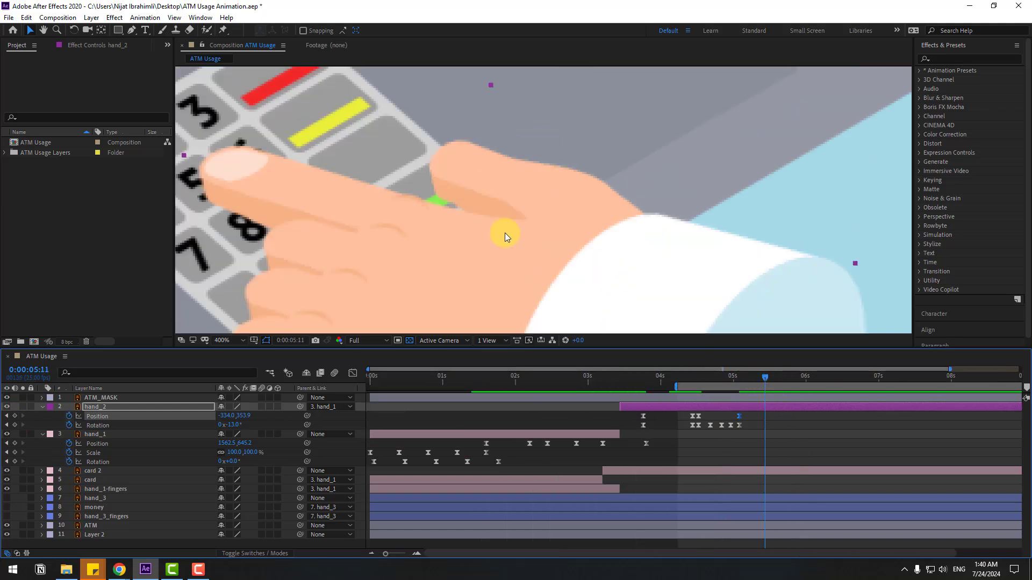
pyautogui.scroll(-2, 505, 233)
pyautogui.moveTo(502, 249); pyautogui.dragTo(509, 245)
pyautogui.press('=')
# Copy hand_2's five tapping Rotation keyframes from 0:00:04:13 through 0:00:05:02 to 0:00:05:11 and preview the taps.
pyautogui.moveTo(724, 429); pyautogui.dragTo(667, 447)
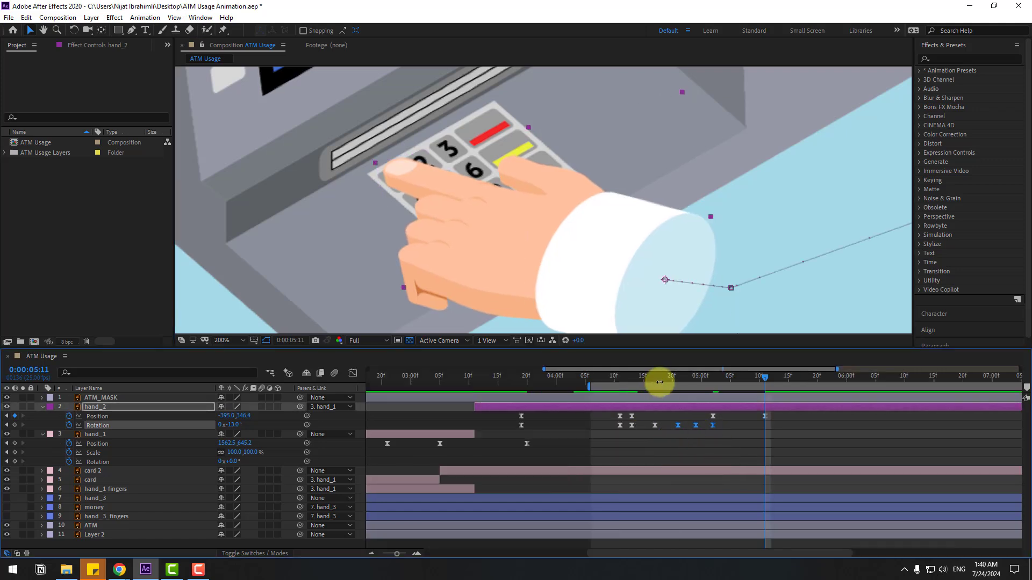
pyautogui.moveTo(660, 382); pyautogui.dragTo(706, 380)
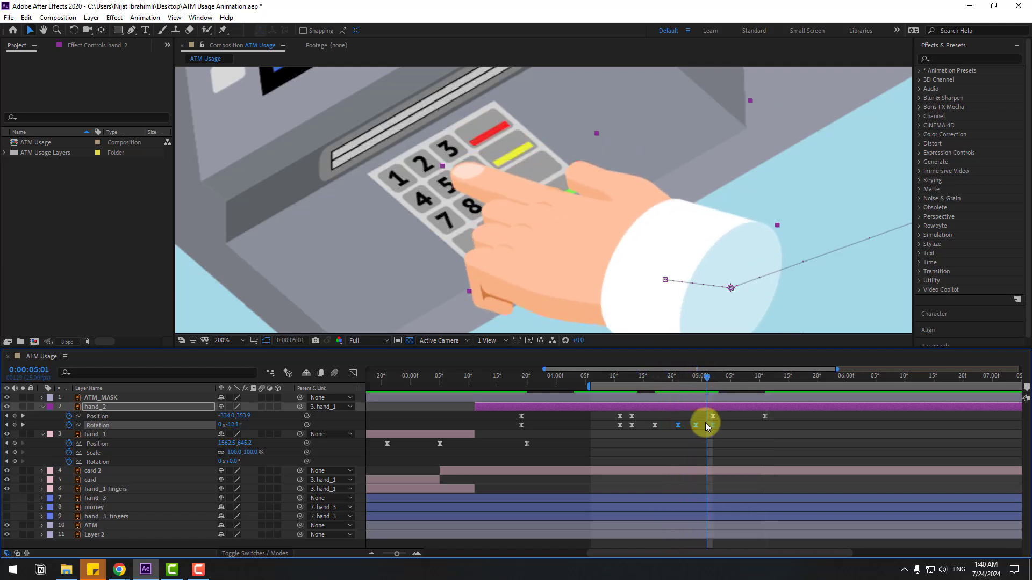
pyautogui.moveTo(634, 378); pyautogui.dragTo(650, 379)
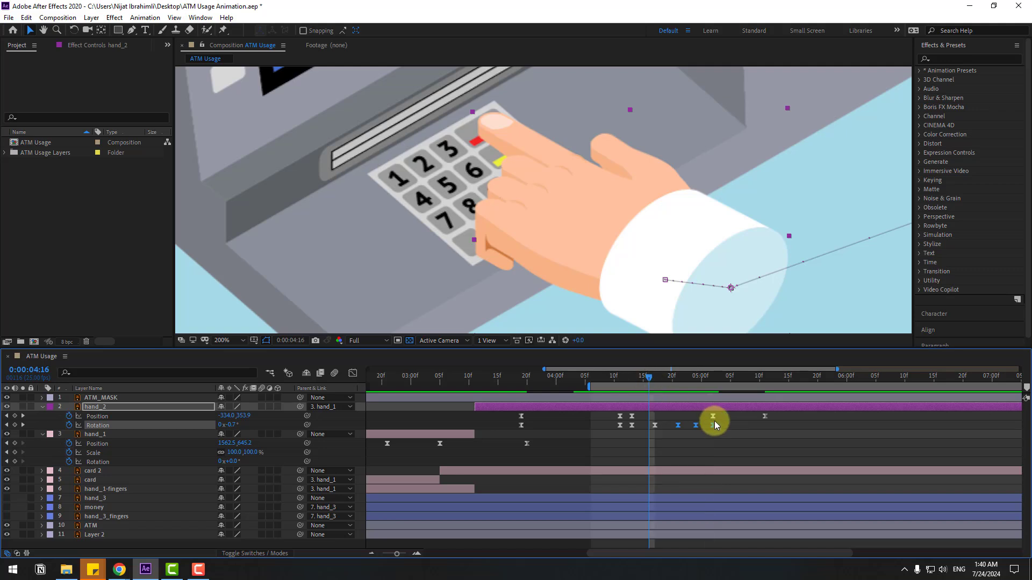
pyautogui.moveTo(730, 422); pyautogui.dragTo(631, 436)
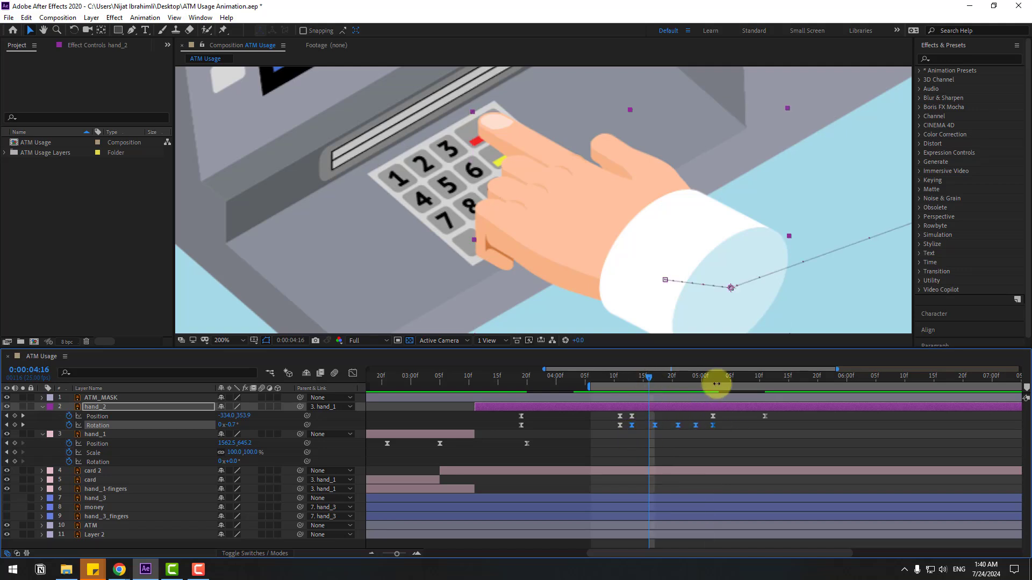
pyautogui.moveTo(716, 379); pyautogui.dragTo(841, 379)
pyautogui.hotkey('ctrl', 'v')
pyautogui.click(765, 381)
pyautogui.scroll(-1, 729, 246)
pyautogui.press('space')
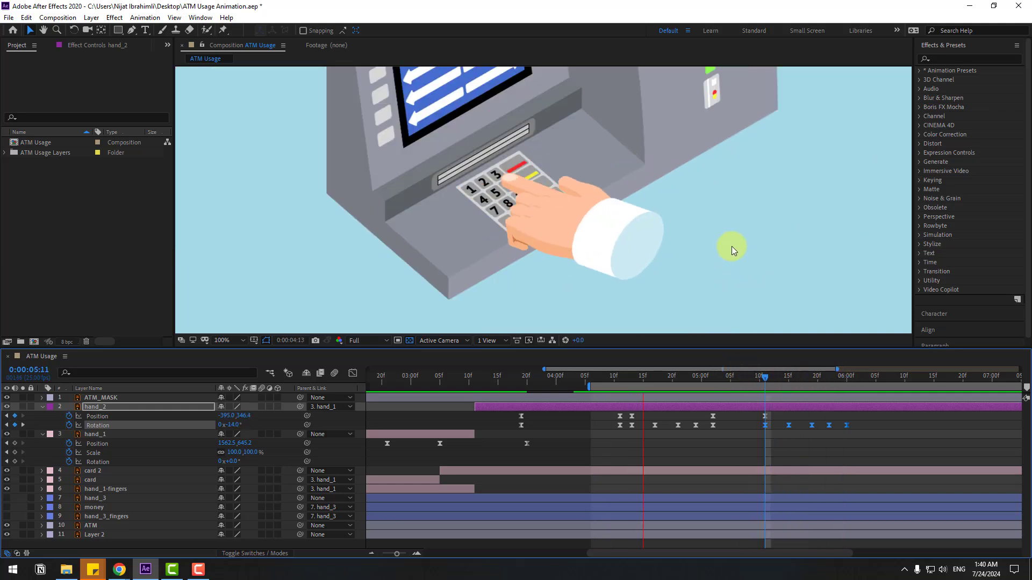
# Hold hand_2's Position with a keyframe at 0:00:06:00, and move the hand to the 6 key (-321.5, 338.4) at 0:00:06:11.
pyautogui.moveTo(803, 379); pyautogui.dragTo(846, 376)
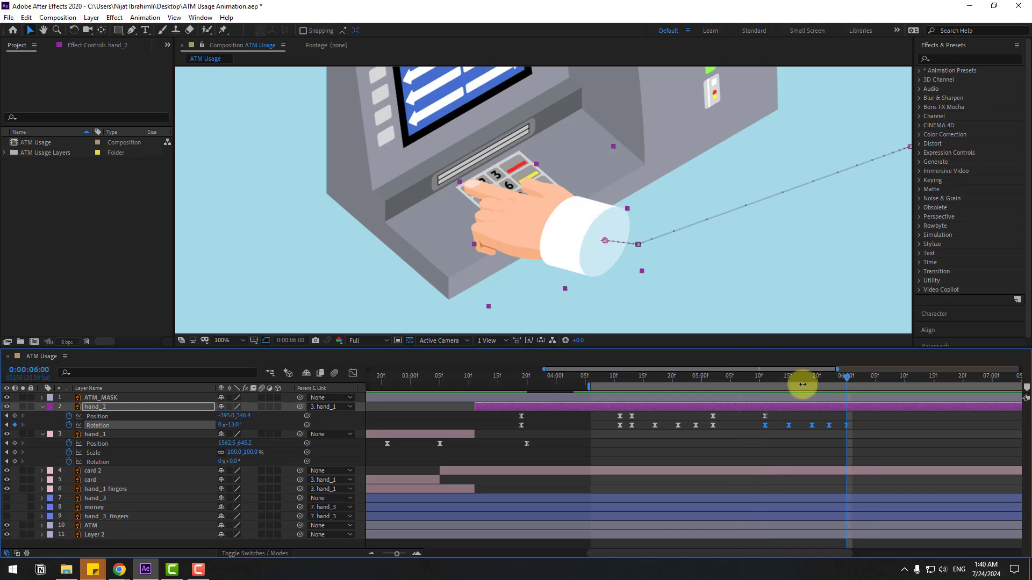
pyautogui.click(15, 416)
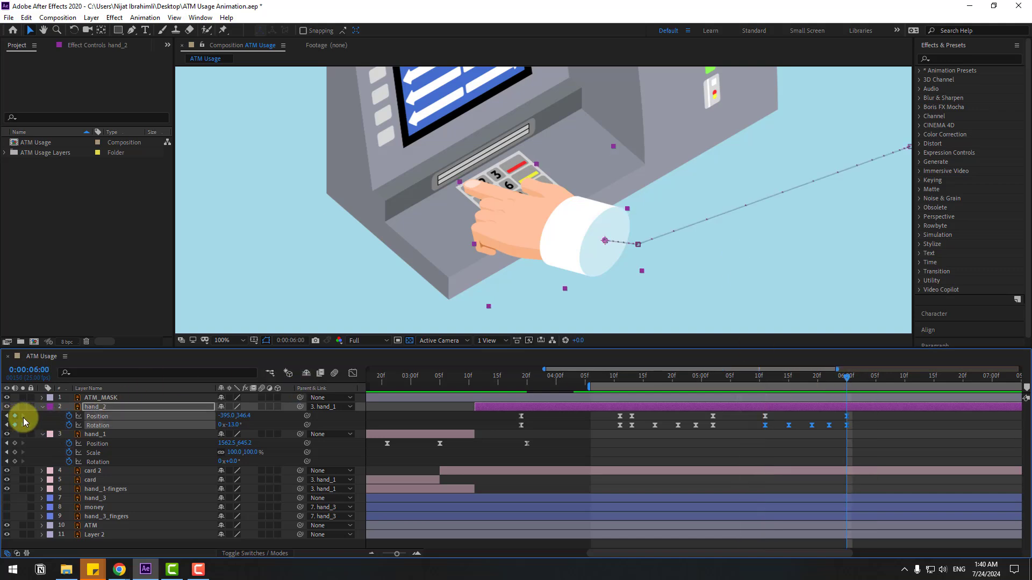
pyautogui.hscroll(5, 663, 452)
pyautogui.moveTo(715, 375); pyautogui.dragTo(738, 379)
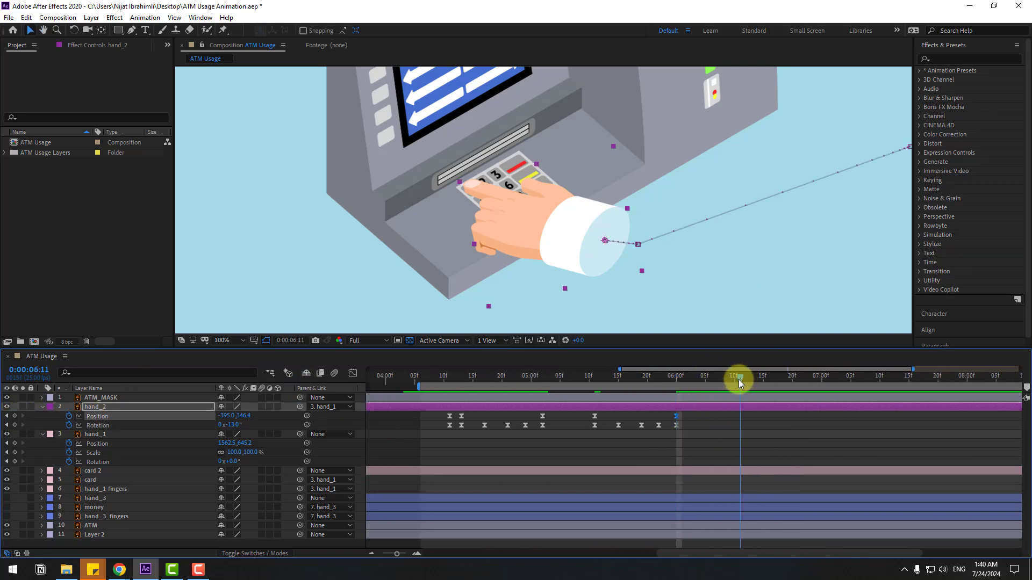
pyautogui.click(495, 229)
pyautogui.scroll(2, 502, 226)
pyautogui.moveTo(460, 235); pyautogui.dragTo(525, 231)
# Paste the tapping Rotation keyframes onto hand_2 at 0:00:06:11 and hold its Position with a keyframe at 0:00:07:00.
pyautogui.click(237, 425)
pyautogui.hotkey('ctrl', 'v')
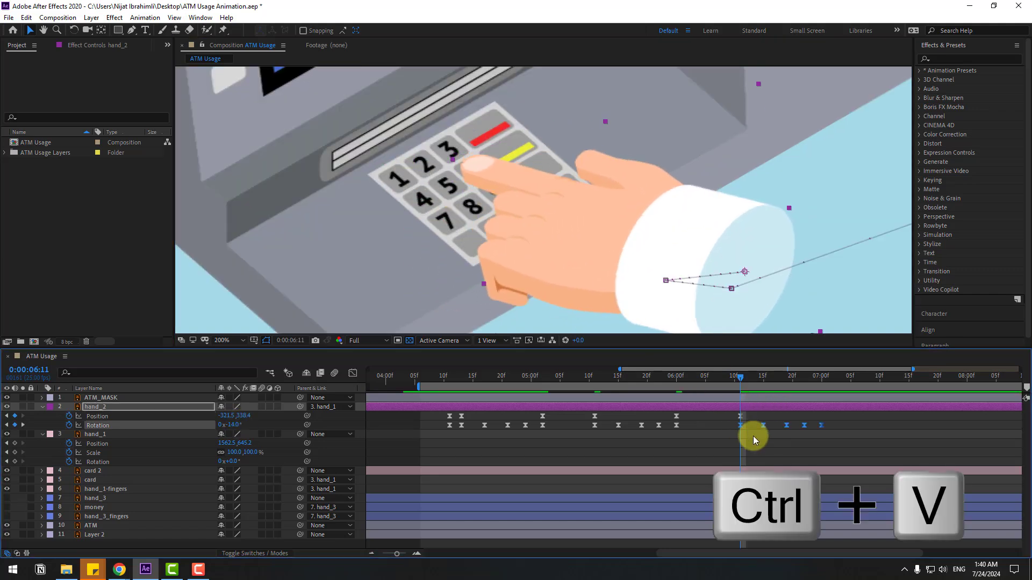
pyautogui.moveTo(742, 378); pyautogui.dragTo(824, 376)
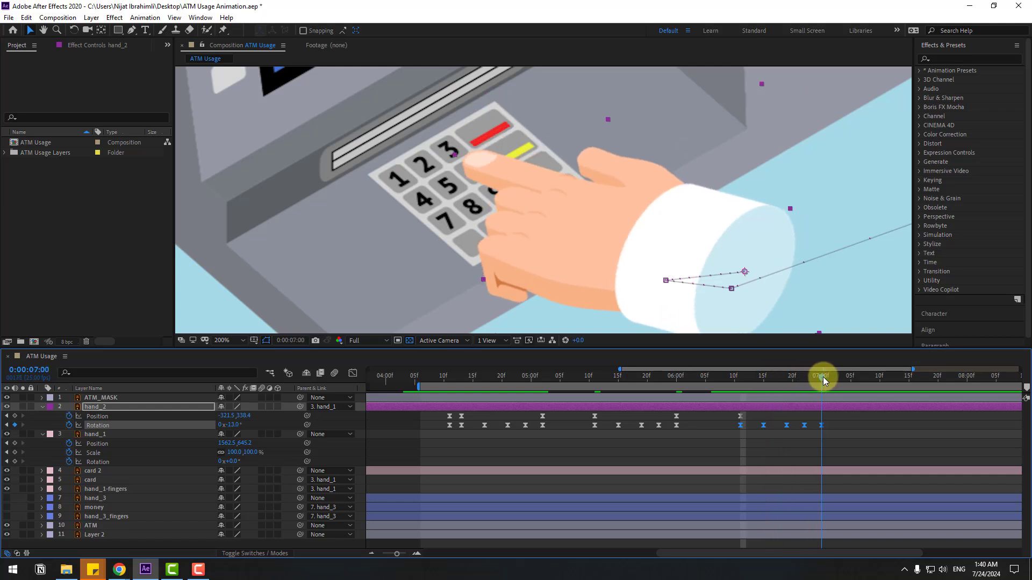
pyautogui.click(15, 416)
# At 0:00:07:10, move hand_2 down the keypad to the 7 key, at Position -349.5, 387.9.
pyautogui.press('-')
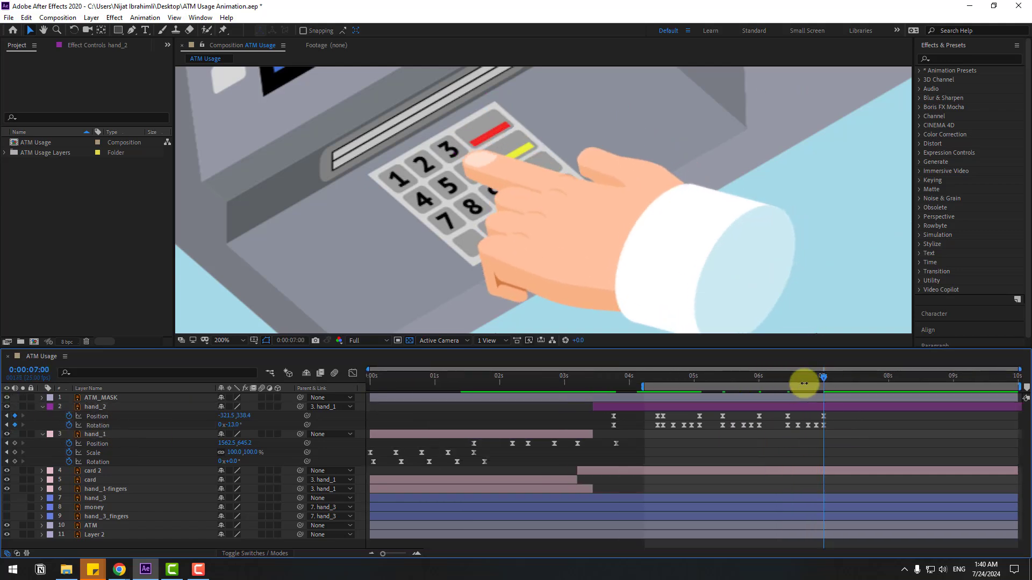
pyautogui.moveTo(831, 379); pyautogui.dragTo(853, 379)
pyautogui.click(834, 404)
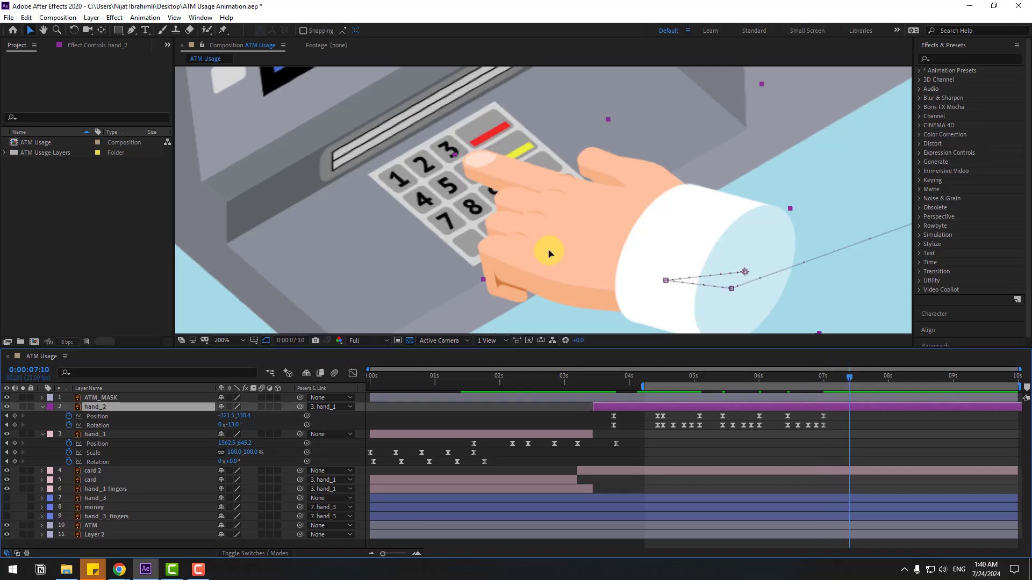
pyautogui.moveTo(549, 253); pyautogui.dragTo(523, 295)
# Paste the tapping Rotation keyframes onto the hand_2 layer at 0:00:07:10.
pyautogui.hotkey('ctrl', 'v')
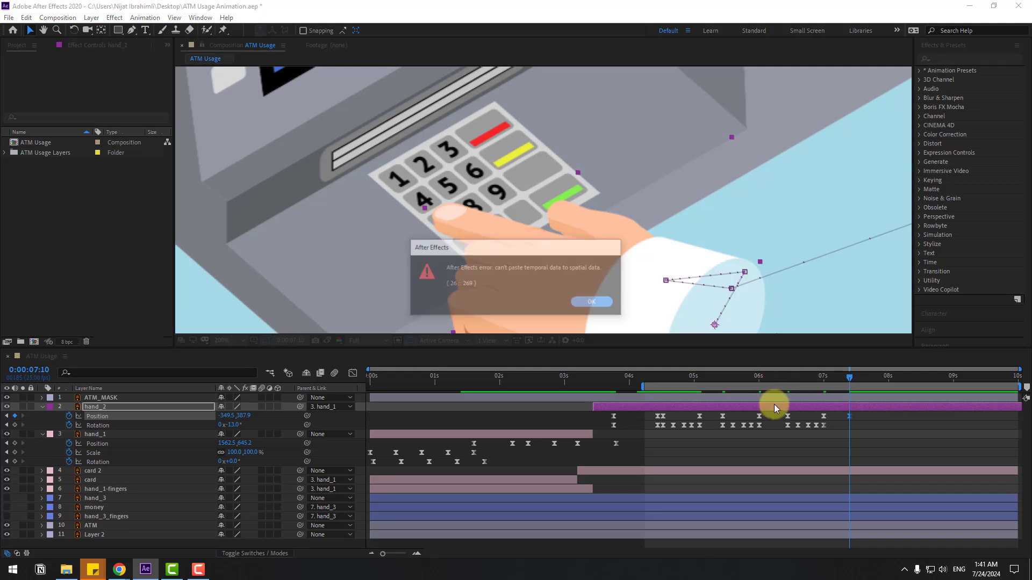
pyautogui.click(584, 299)
pyautogui.click(916, 453)
pyautogui.click(872, 407)
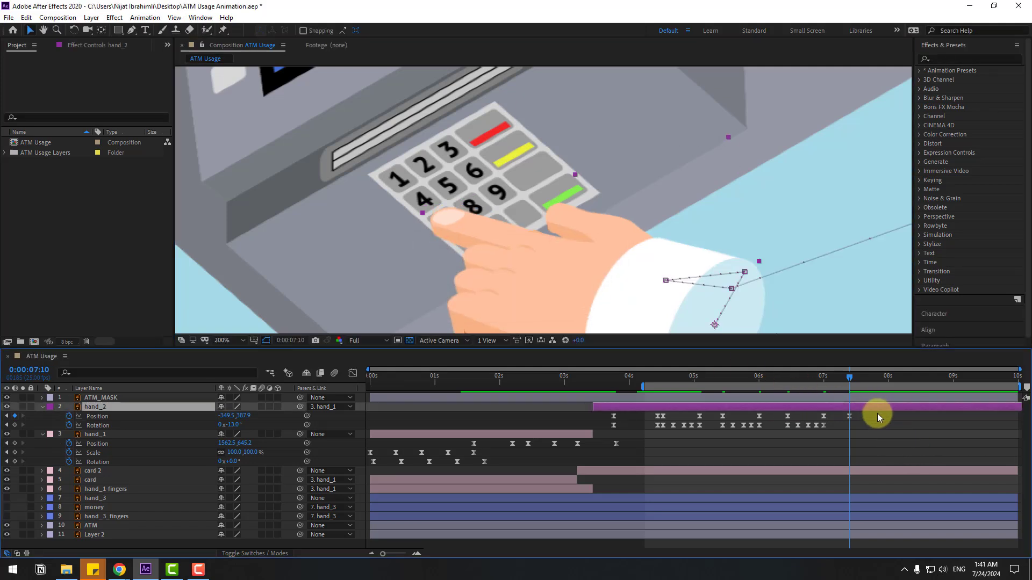
pyautogui.hotkey('ctrl', 'v')
# At 0:00:08:01, show hand_3, place it over hand_2 with the cuffs matching, and stack it directly above hand_2.
pyautogui.moveTo(814, 373)
pyautogui.mouseDown()
pyautogui.moveTo(860, 378)
pyautogui.moveTo(766, 381)
pyautogui.moveTo(812, 380)
pyautogui.mouseUp()
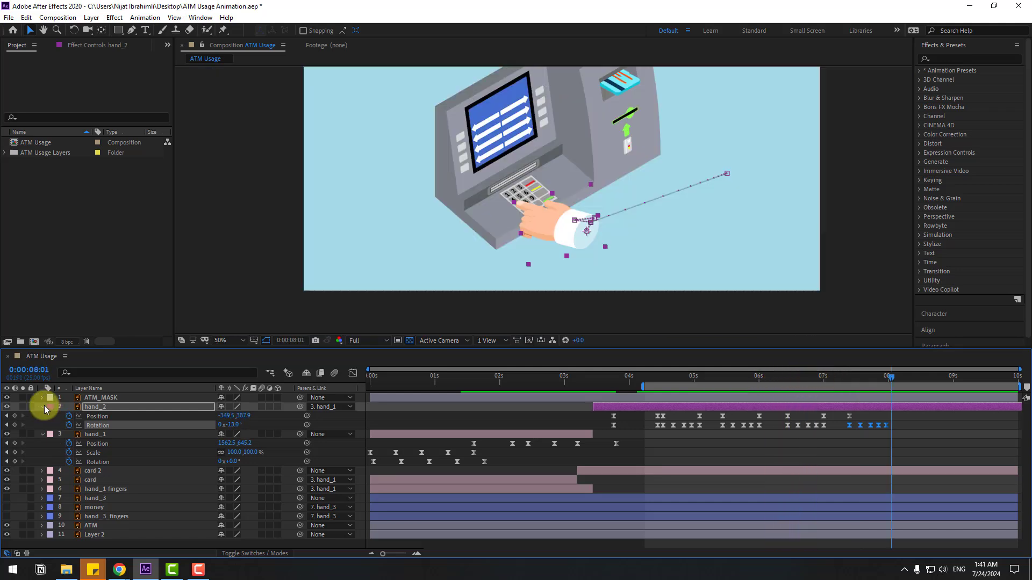
pyautogui.click(43, 407)
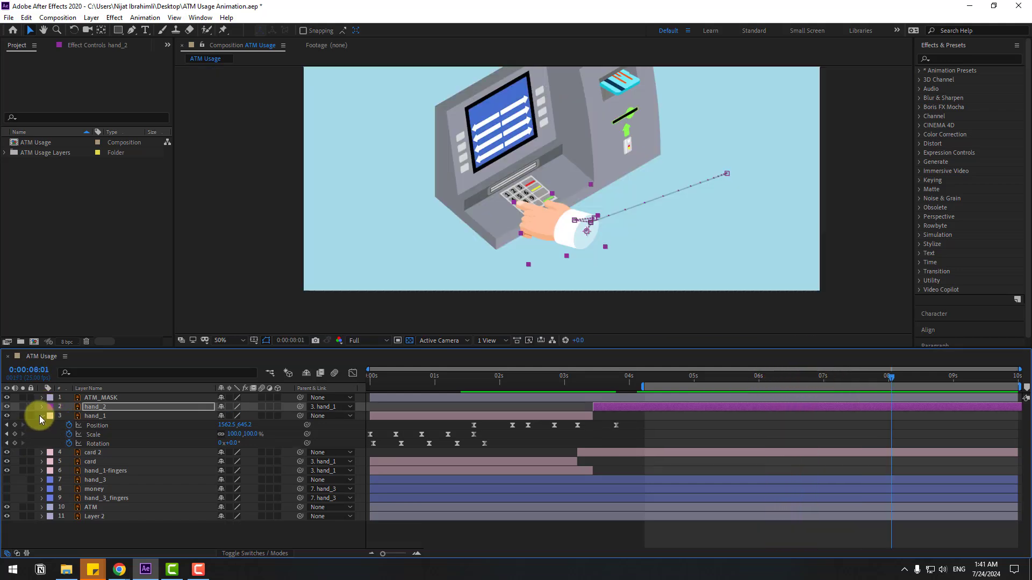
pyautogui.click(41, 416)
pyautogui.click(95, 453)
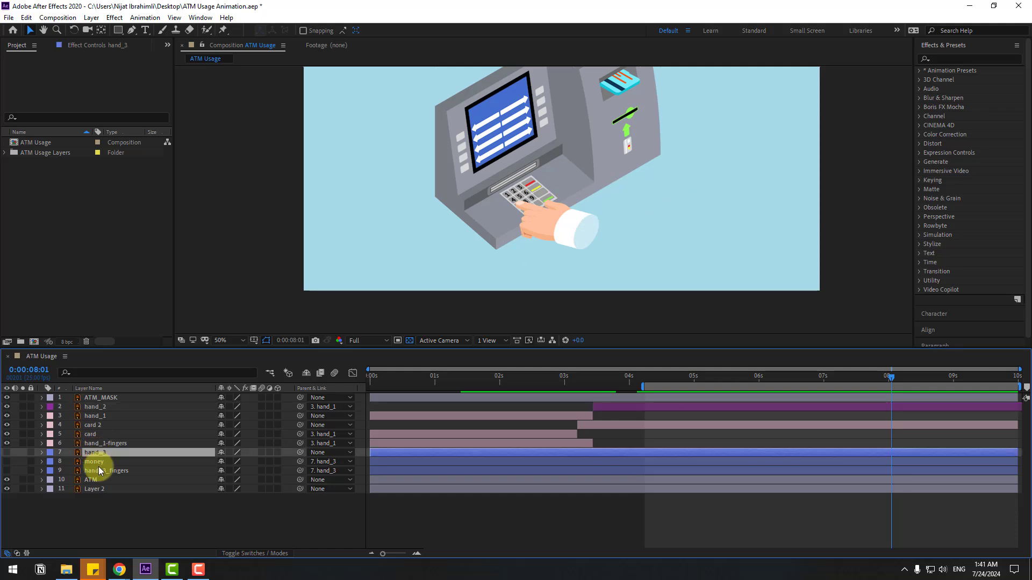
pyautogui.click(7, 452)
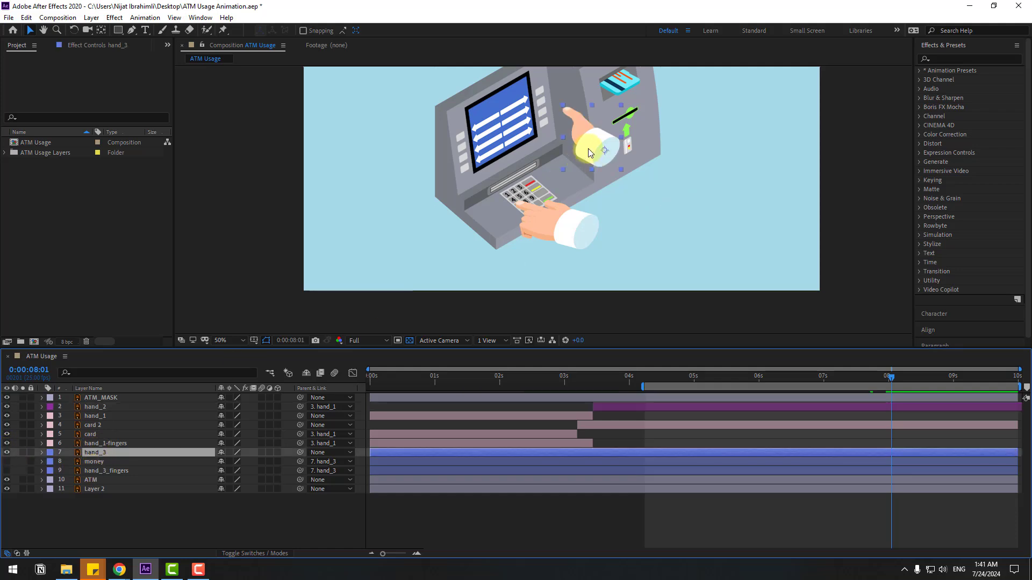
pyautogui.moveTo(588, 149); pyautogui.dragTo(567, 233)
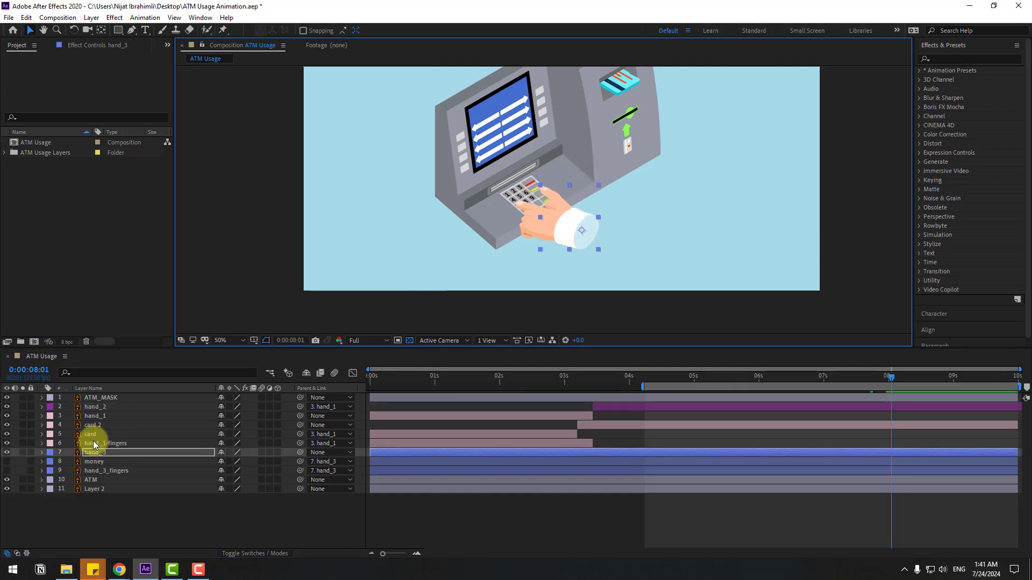
pyautogui.moveTo(91, 452); pyautogui.dragTo(126, 403)
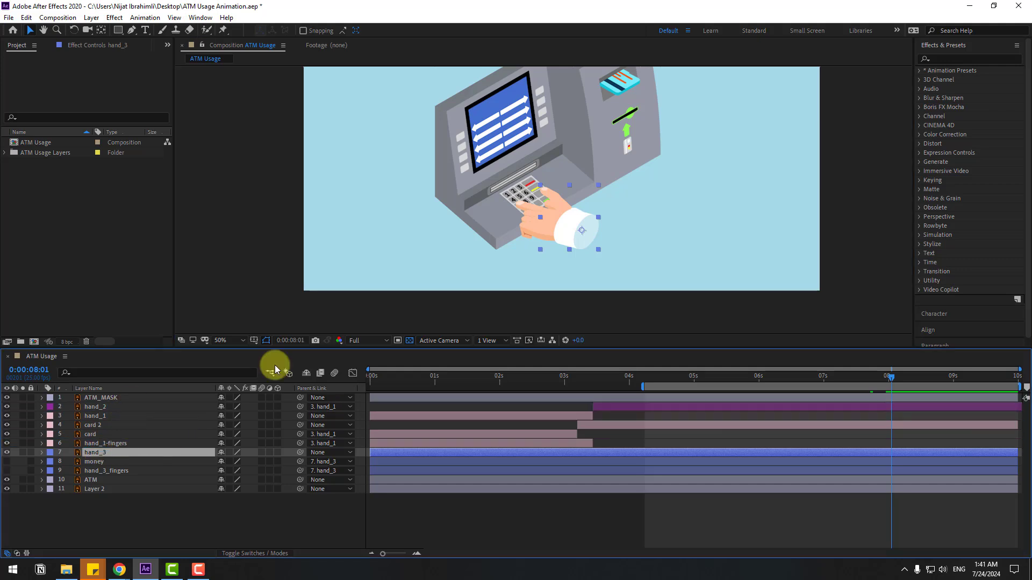
# Make the hand_3 layer start at 0:00:08:01 and parent it to hand_2.
pyautogui.scroll(2, 463, 276)
pyautogui.moveTo(601, 251); pyautogui.dragTo(614, 234)
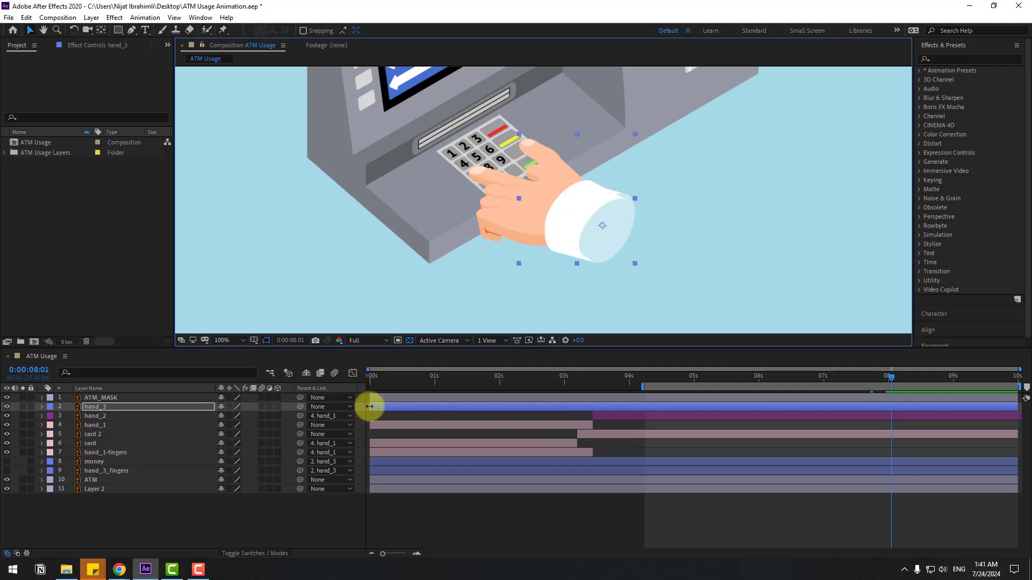
pyautogui.moveTo(370, 407); pyautogui.dragTo(897, 408)
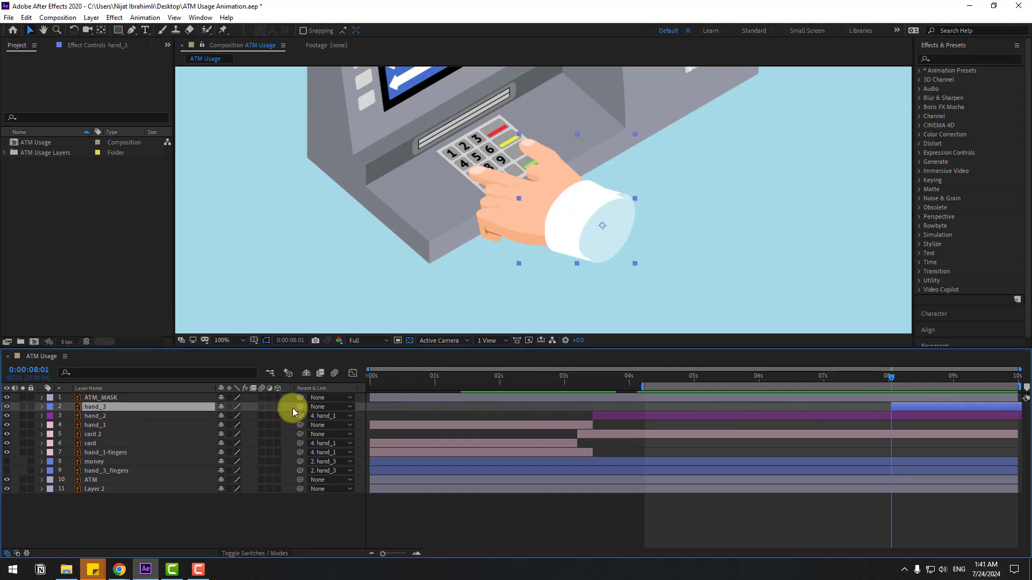
pyautogui.moveTo(299, 407); pyautogui.dragTo(104, 415)
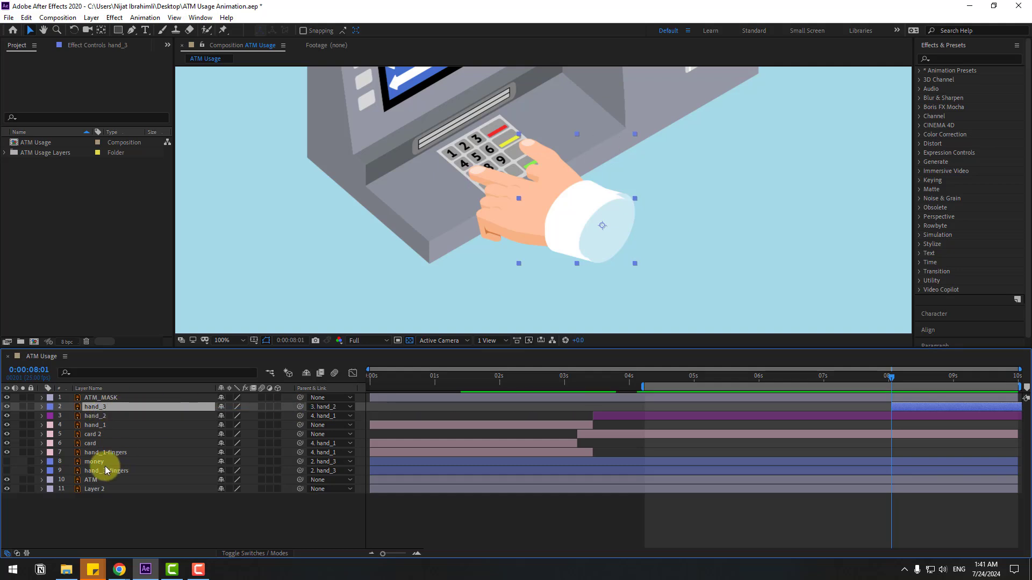
# Show hand_3_fingers, solo it together with hand_3, and nudge the fingers slightly to fit the hand.
pyautogui.click(89, 470)
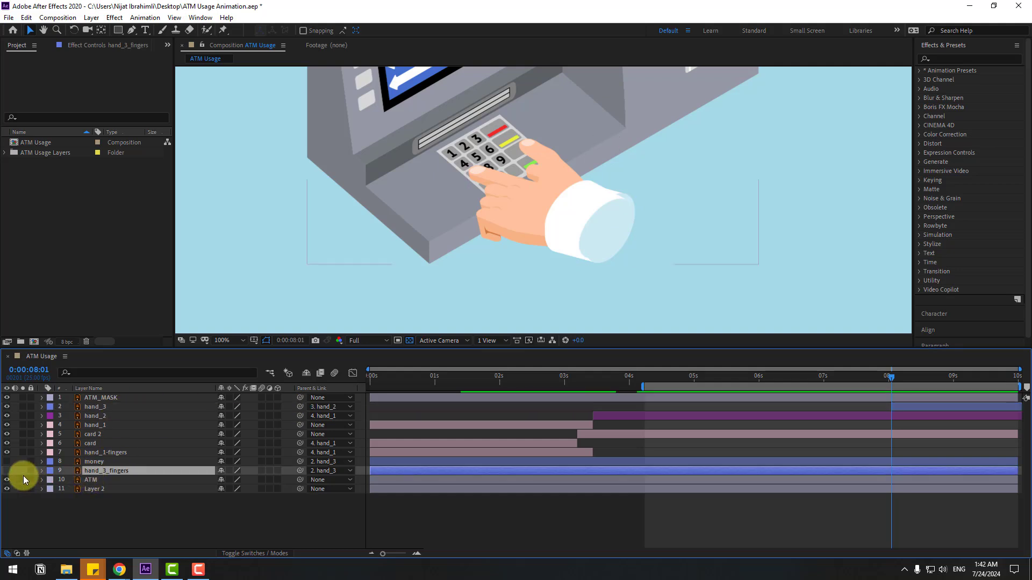
pyautogui.click(7, 471)
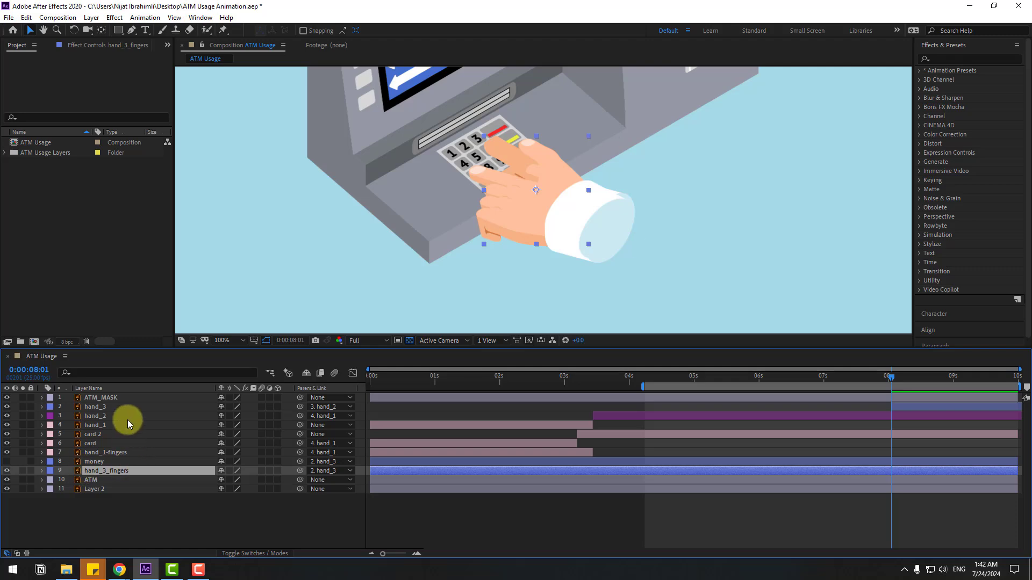
pyautogui.keyDown('ctrl'); pyautogui.click(94, 407); pyautogui.keyUp('ctrl')
pyautogui.click(22, 407)
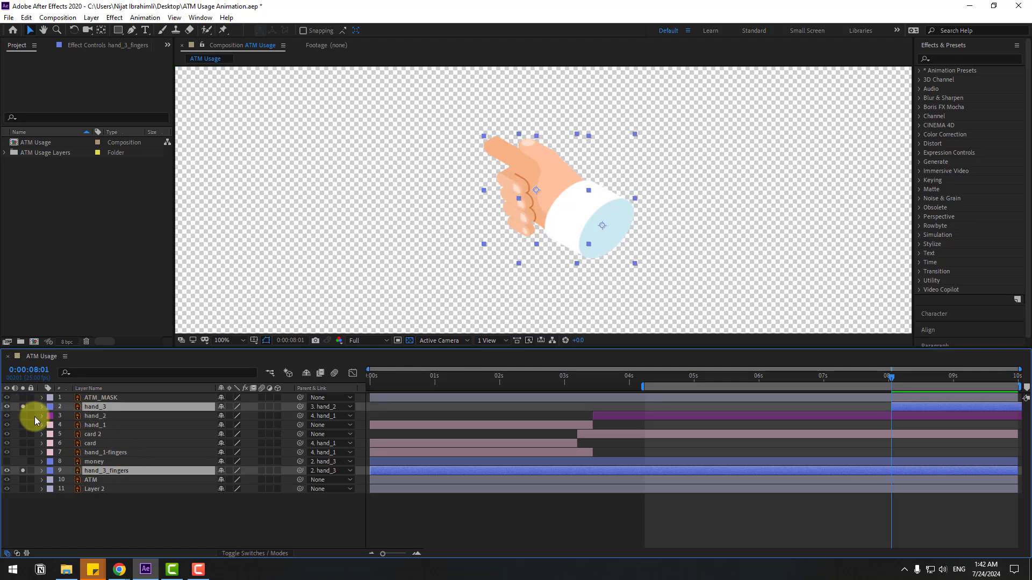
pyautogui.click(130, 470)
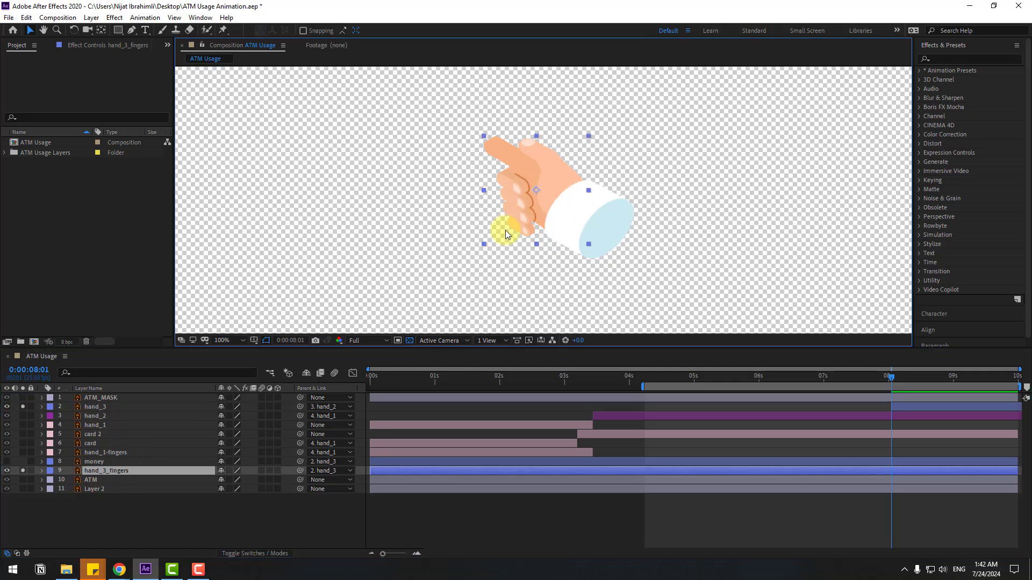
pyautogui.moveTo(510, 214)
pyautogui.mouseDown()
pyautogui.moveTo(488, 218)
pyautogui.moveTo(519, 211)
pyautogui.mouseUp()
# Stack hand_3_fingers directly below hand_3 with the visible money layer beneath it, and turn off the solo.
pyautogui.click(166, 471)
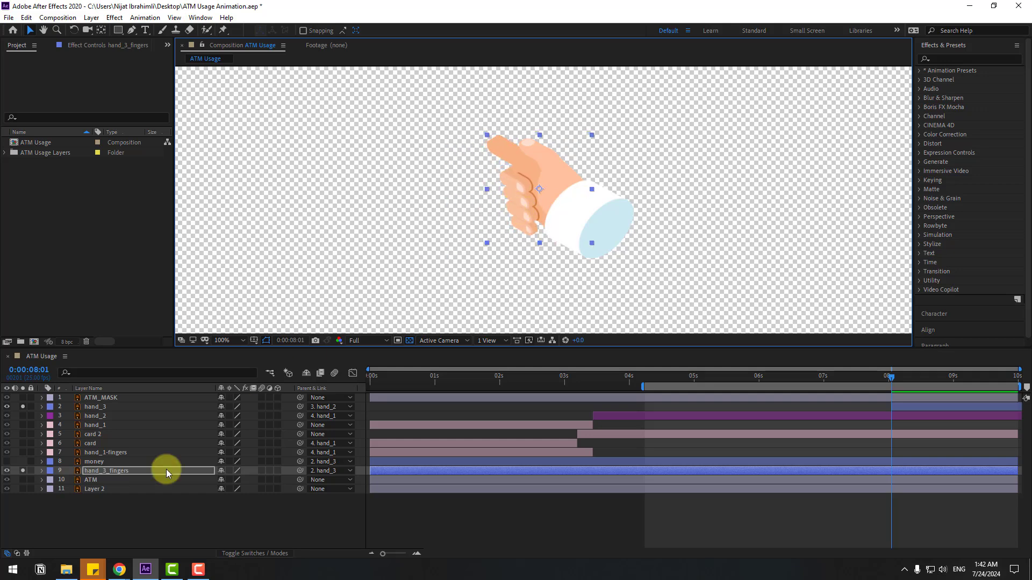
pyautogui.moveTo(103, 472); pyautogui.dragTo(136, 408)
pyautogui.click(106, 504)
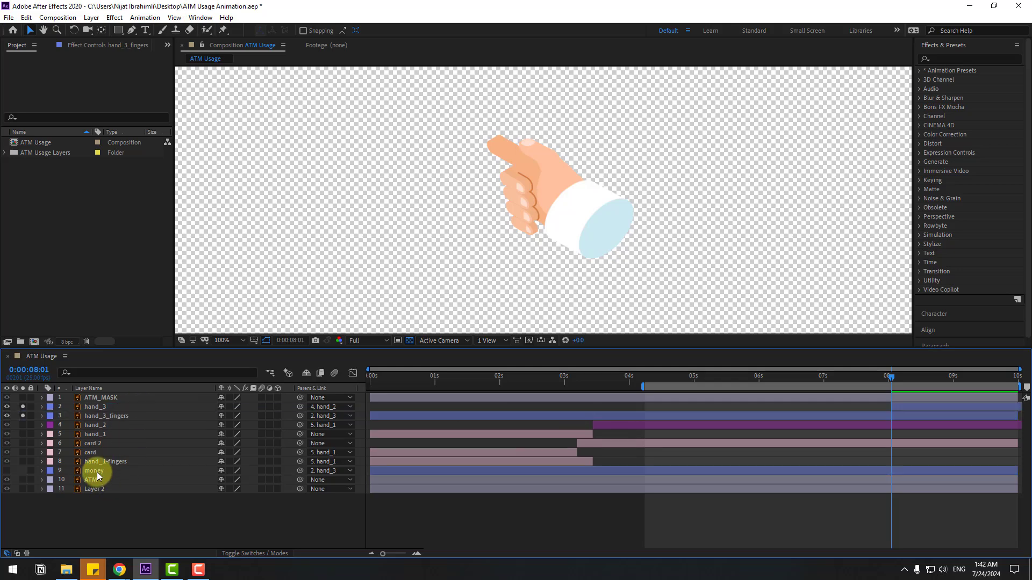
pyautogui.moveTo(97, 472); pyautogui.dragTo(111, 427)
pyautogui.moveTo(25, 400); pyautogui.dragTo(24, 417)
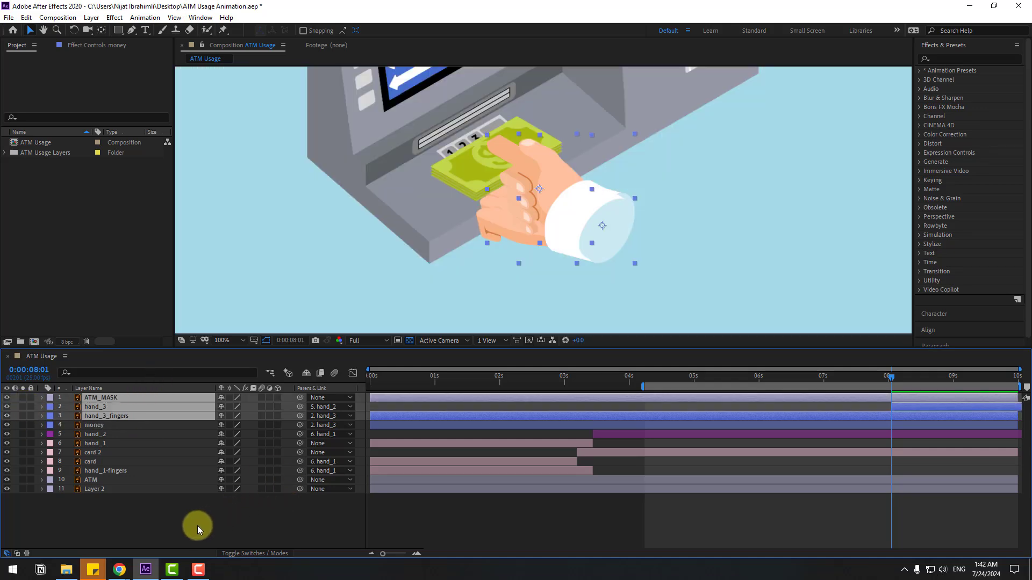
# Place the money above the cash slot and start its layer at 0:00:08:01 with a Position keyframe of -147.8, -69.8.
pyautogui.click(96, 425)
pyautogui.moveTo(500, 179); pyautogui.dragTo(414, 165)
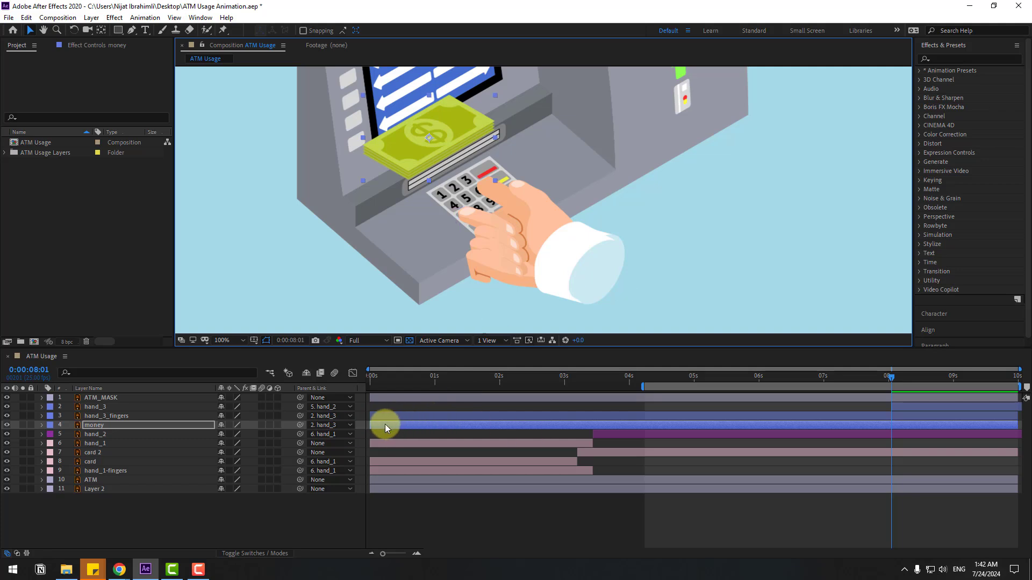
pyautogui.moveTo(385, 424); pyautogui.dragTo(908, 431)
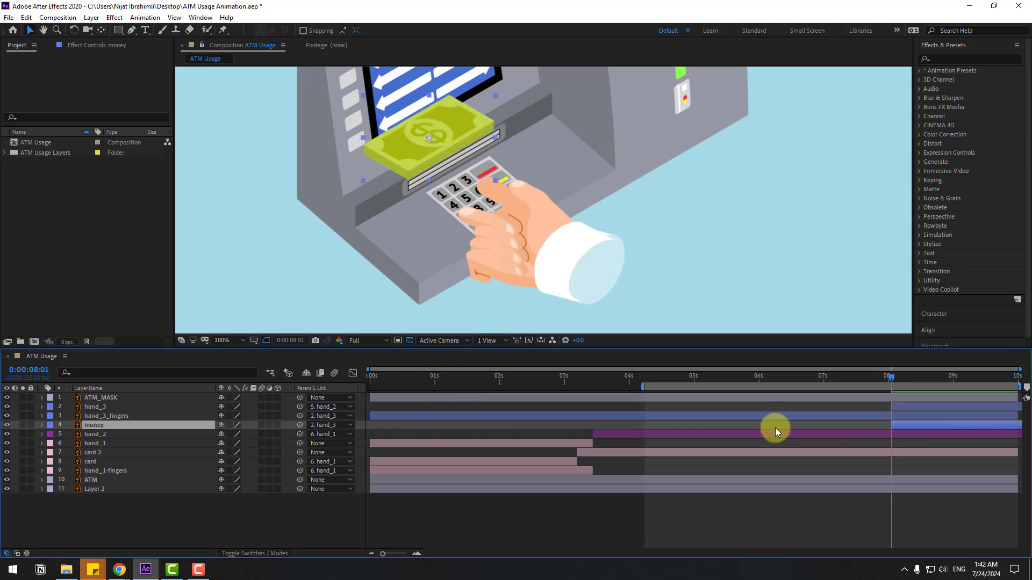
pyautogui.press('p')
pyautogui.click(69, 434)
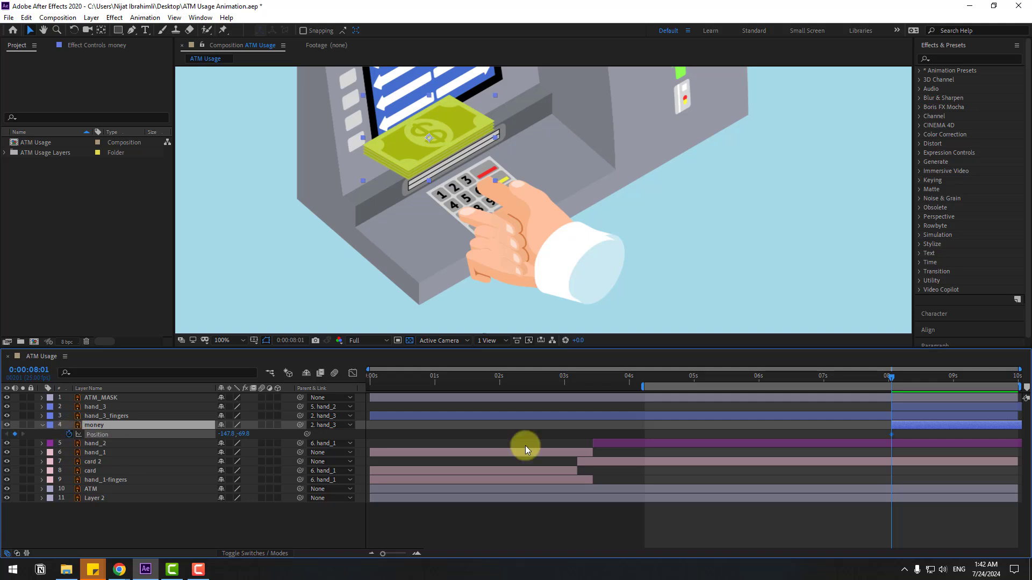
# Keyframe the money's Position at -83.8, -22.8 at 0:00:08:19, out of the cash slot, and apply Easy Ease to both keyframes.
pyautogui.moveTo(908, 380); pyautogui.dragTo(937, 381)
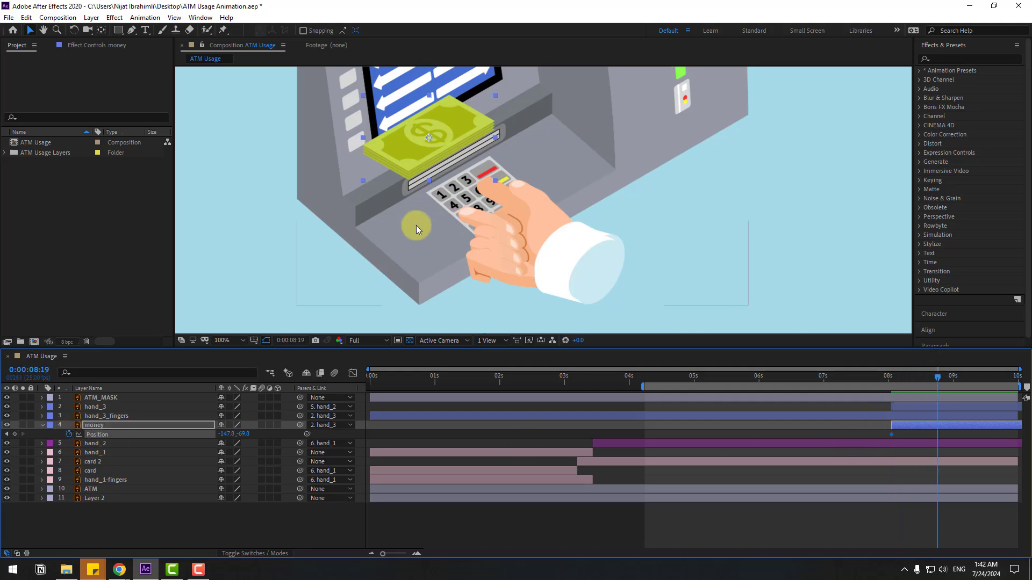
pyautogui.moveTo(409, 156); pyautogui.dragTo(444, 184)
pyautogui.moveTo(951, 416); pyautogui.dragTo(894, 435)
pyautogui.rightClick(895, 430)
pyautogui.moveTo(924, 426)
pyautogui.click(826, 461)
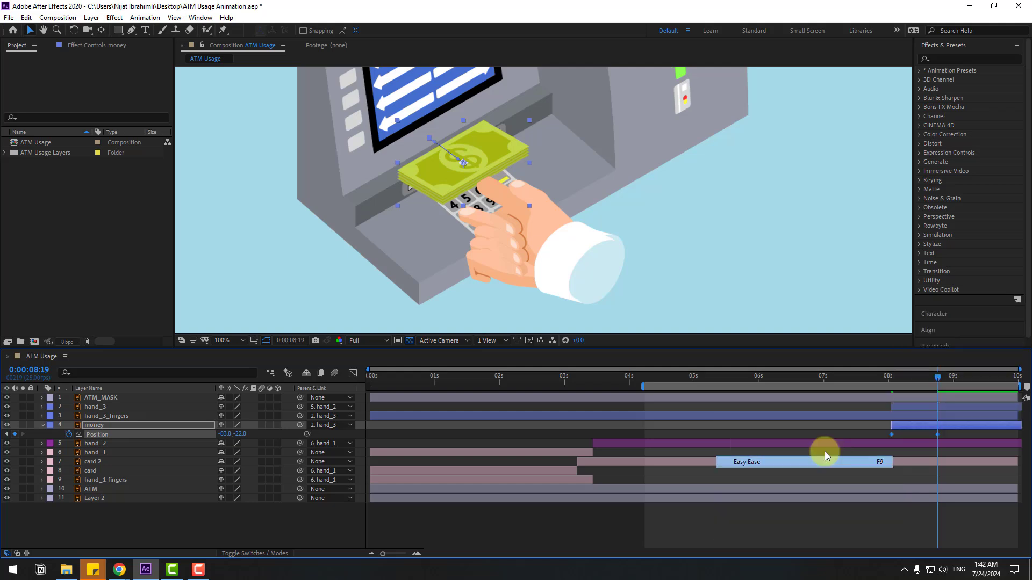
# Stack the hand_3_fingers layer directly below the money layer.
pyautogui.click(717, 375)
pyautogui.scroll(-2, 687, 196)
pyautogui.click(644, 376)
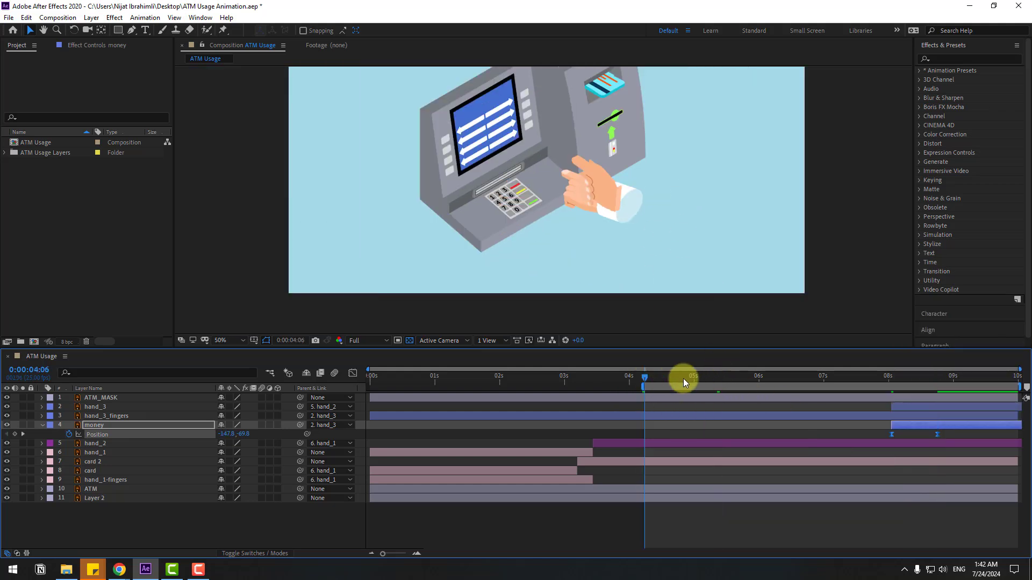
pyautogui.moveTo(683, 378); pyautogui.dragTo(826, 368)
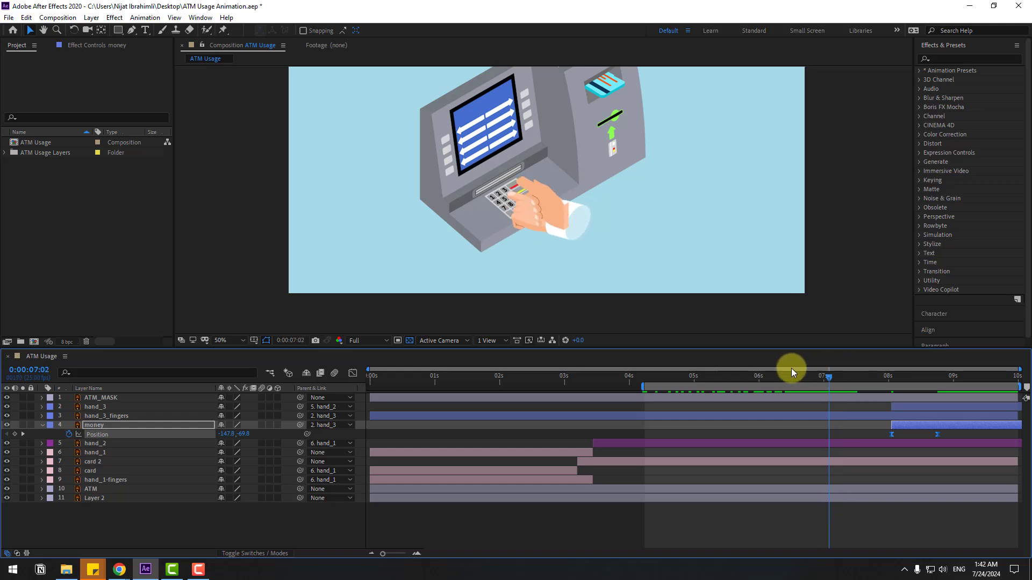
pyautogui.moveTo(103, 418); pyautogui.dragTo(104, 431)
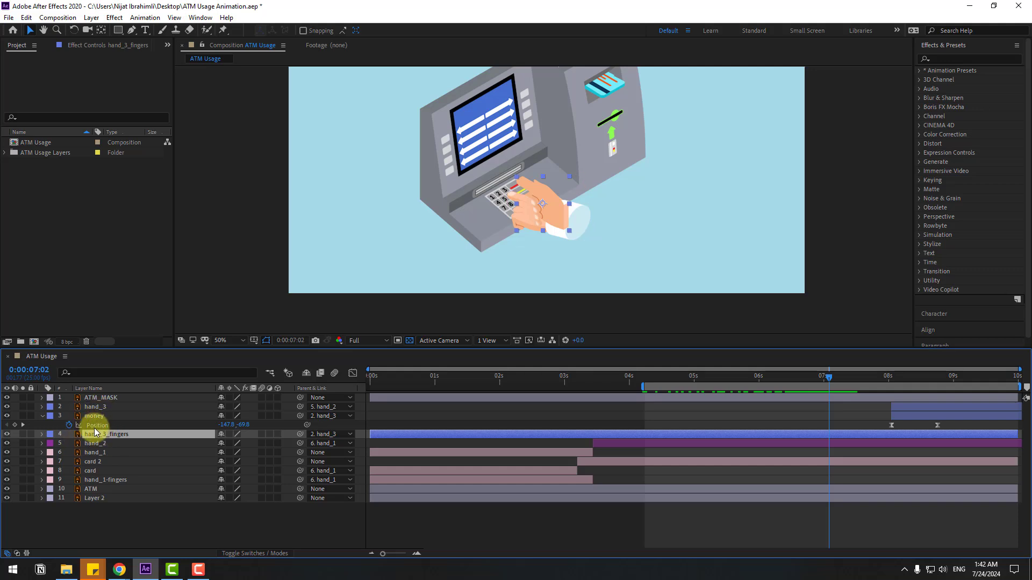
# Hold hand_2's Position with a keyframe at 0:00:07:13 and move the hand up to the money at 0:00:08:03.
pyautogui.click(100, 444)
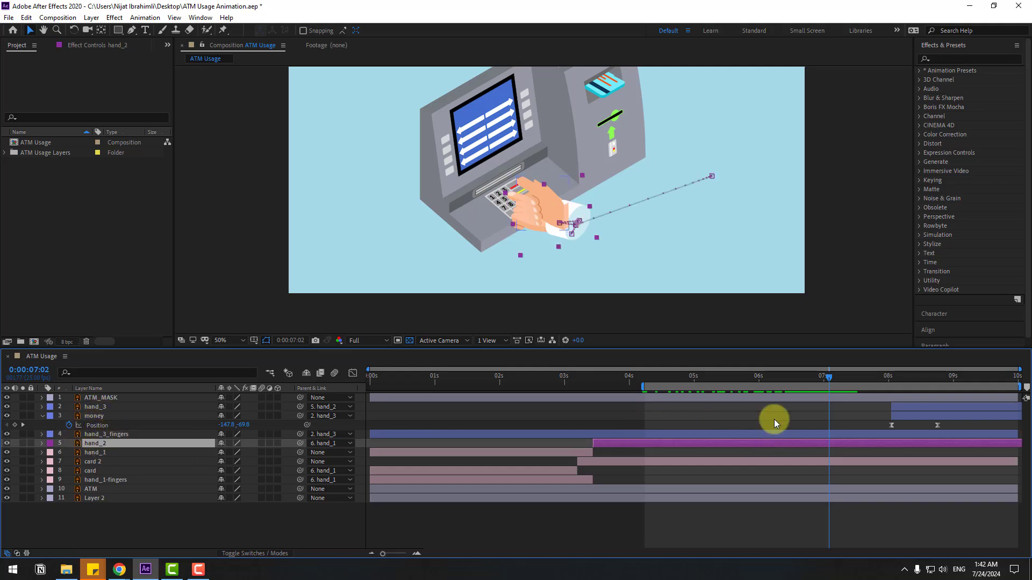
pyautogui.press('p')
pyautogui.moveTo(762, 378); pyautogui.dragTo(896, 378)
pyautogui.click(15, 452)
pyautogui.press('.')
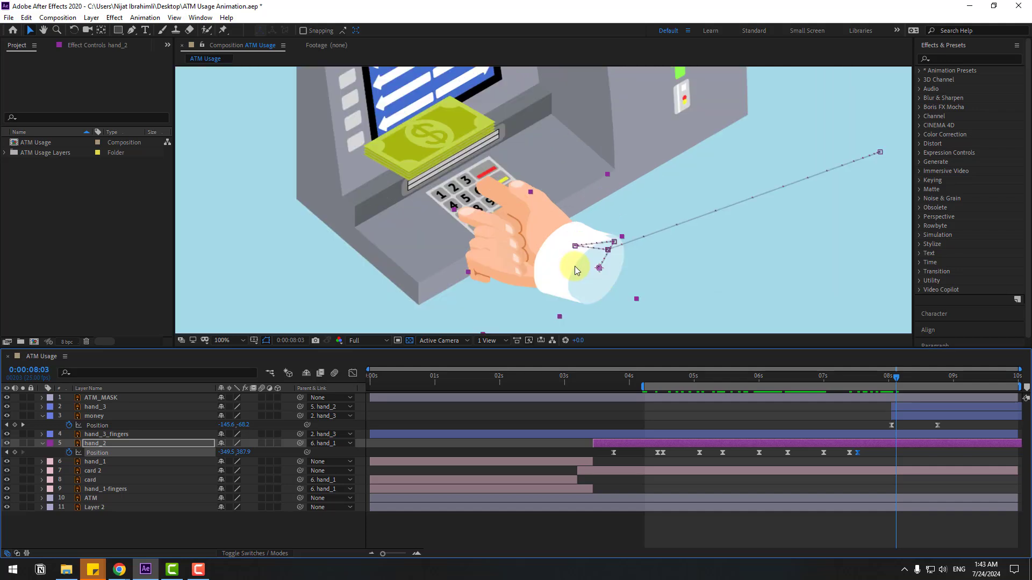
pyautogui.moveTo(576, 273); pyautogui.dragTo(549, 192)
# Remove the money layer's parent by setting it to None.
pyautogui.moveTo(894, 379); pyautogui.dragTo(857, 383)
pyautogui.click(102, 419)
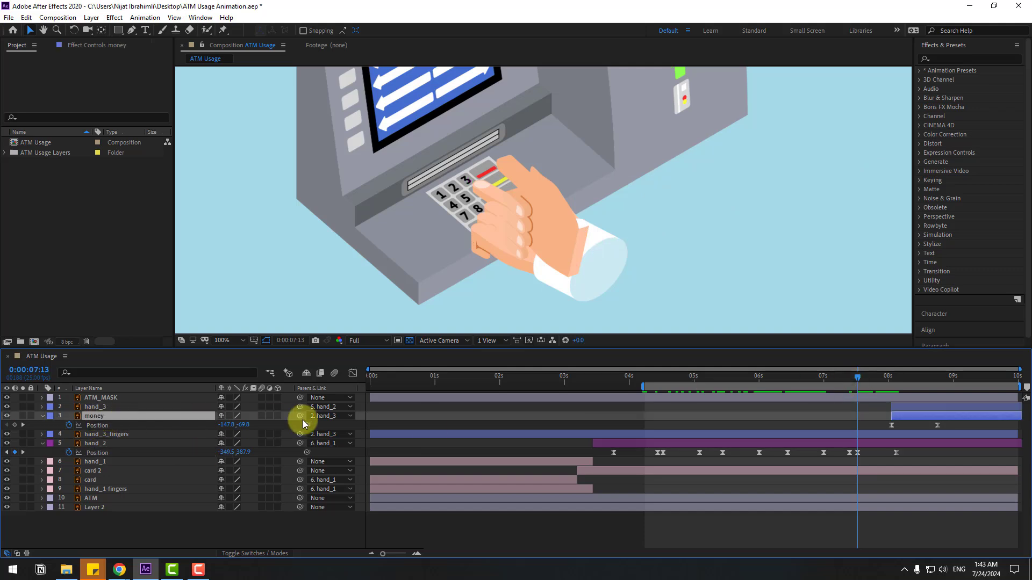
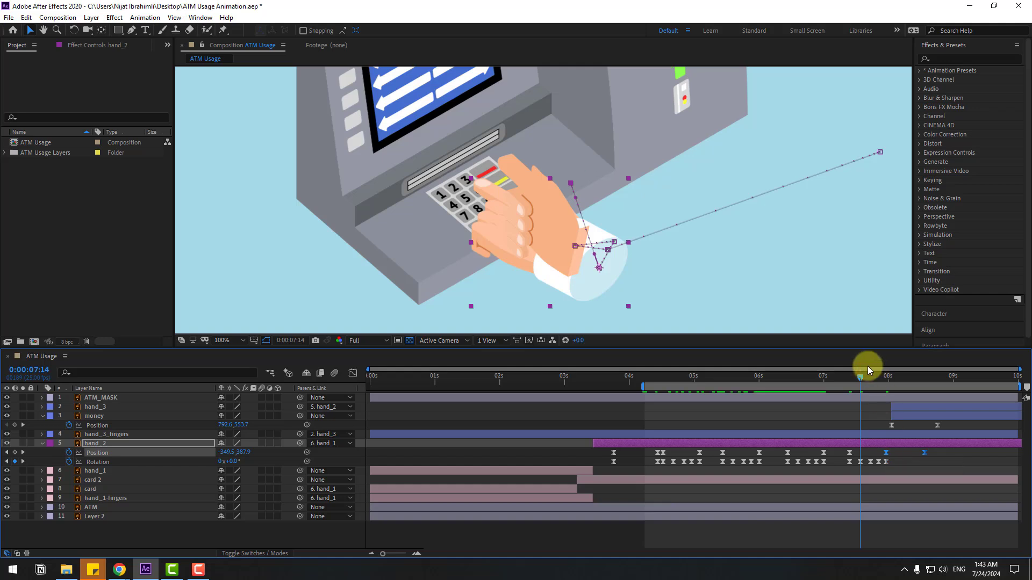
pyautogui.moveTo(869, 376)
pyautogui.mouseDown()
pyautogui.moveTo(933, 389)
pyautogui.moveTo(863, 389)
pyautogui.mouseUp()
# Set the composition's duration to 0:00:20:00.
pyautogui.click(100, 538)
pyautogui.rightClick(101, 537)
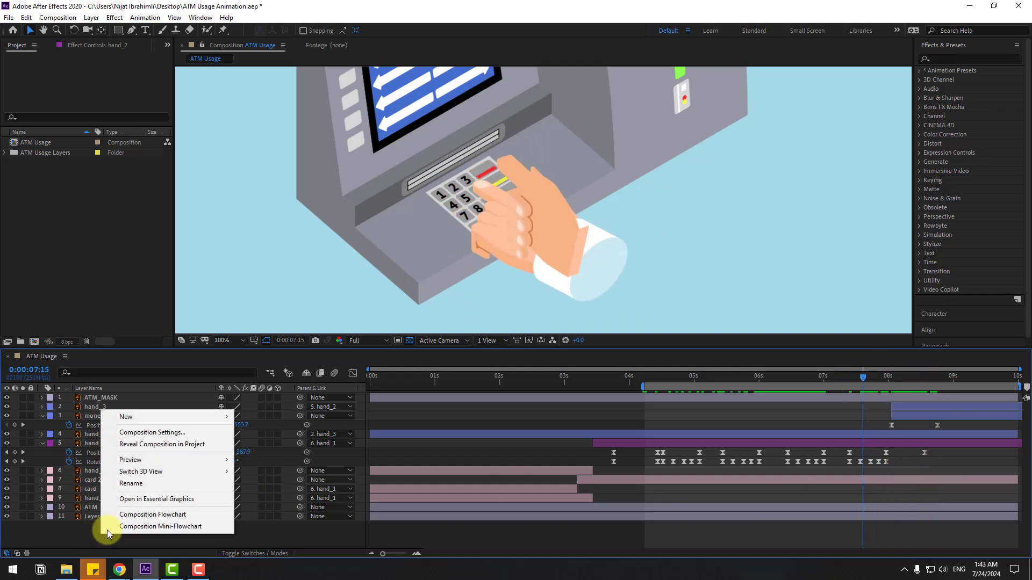
pyautogui.click(136, 434)
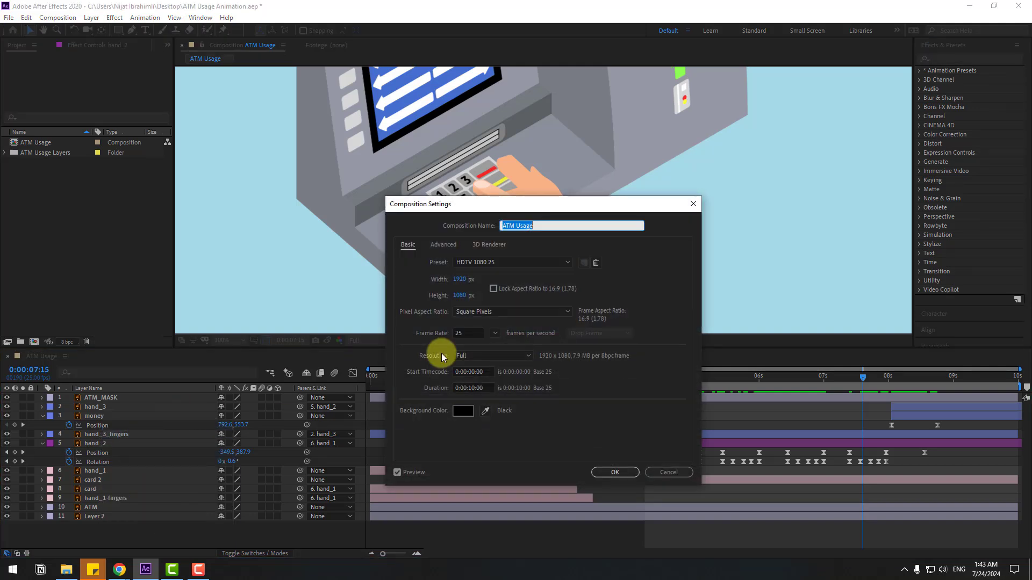
pyautogui.click(480, 385)
pyautogui.press('BackSpace')
pyautogui.press('BackSpace')
pyautogui.press('BackSpace')
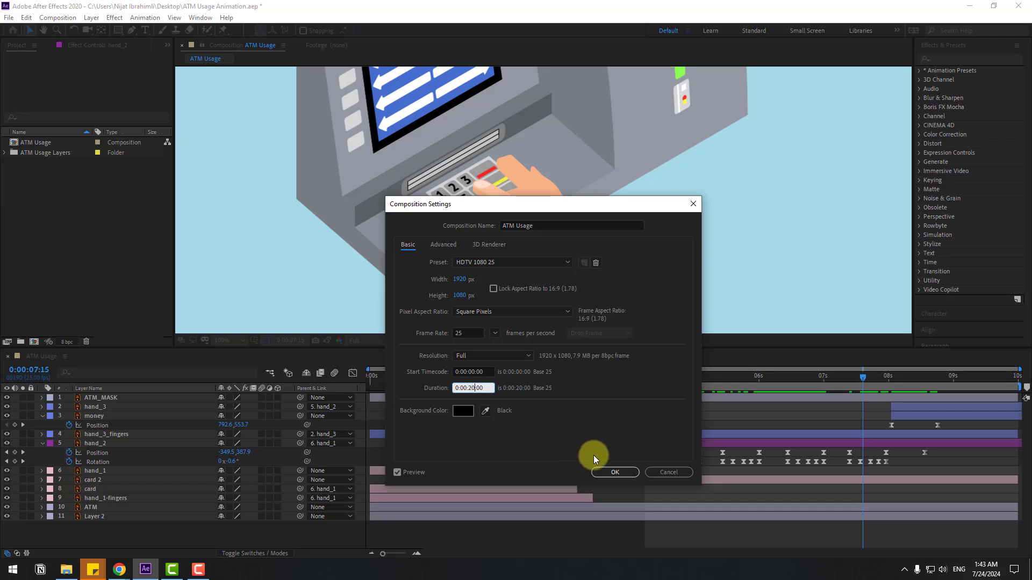
pyautogui.click(614, 472)
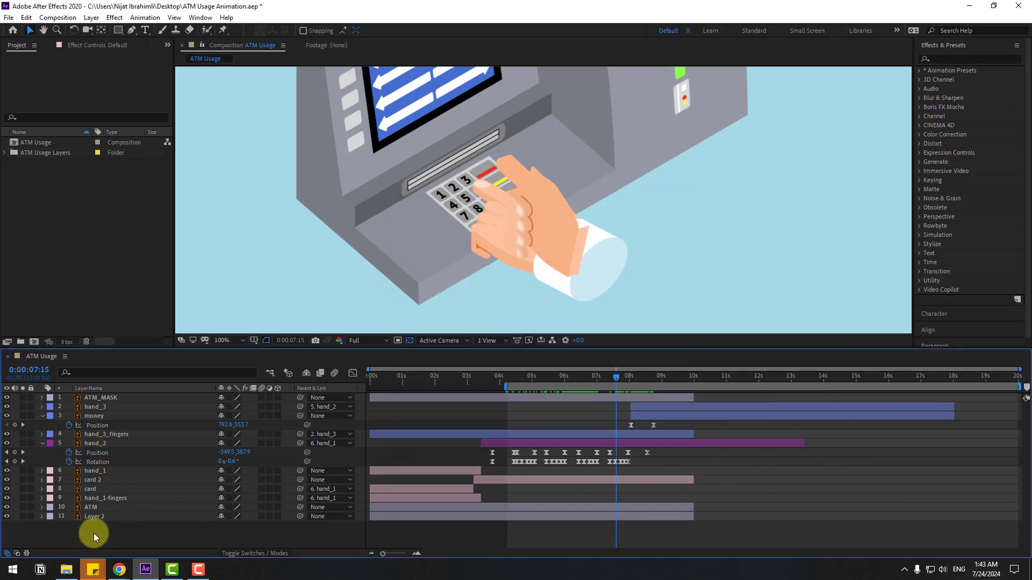
# Extend the ATM and Layer 2 layers to the end of the 20-second composition.
pyautogui.moveTo(94, 534); pyautogui.dragTo(95, 510)
pyautogui.moveTo(698, 507); pyautogui.dragTo(1025, 508)
pyautogui.click(630, 500)
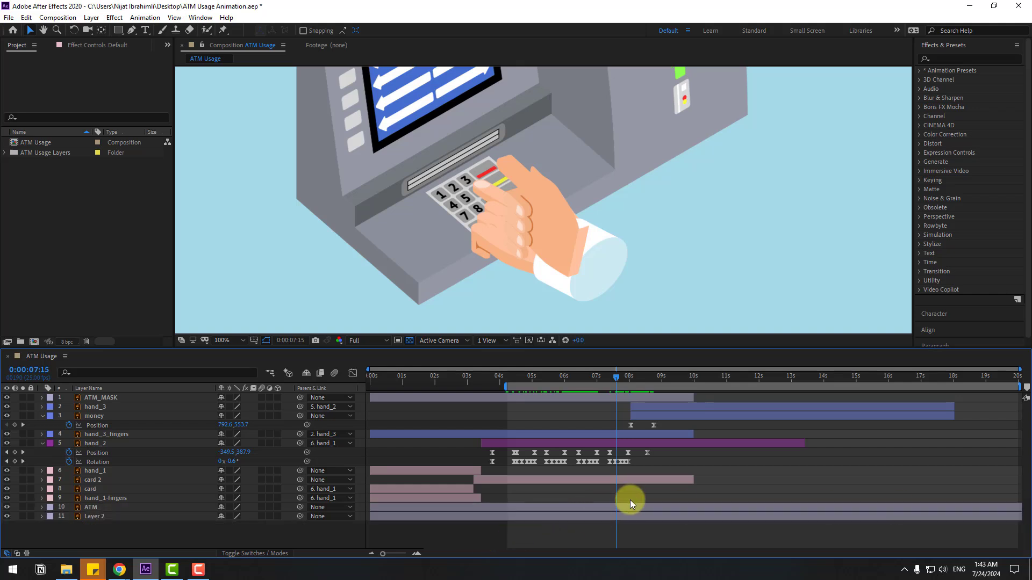
# Shift the hand_3_fingers layer so it starts together with hand_3 at about 0:00:08:01.
pyautogui.scroll(-2, 672, 245)
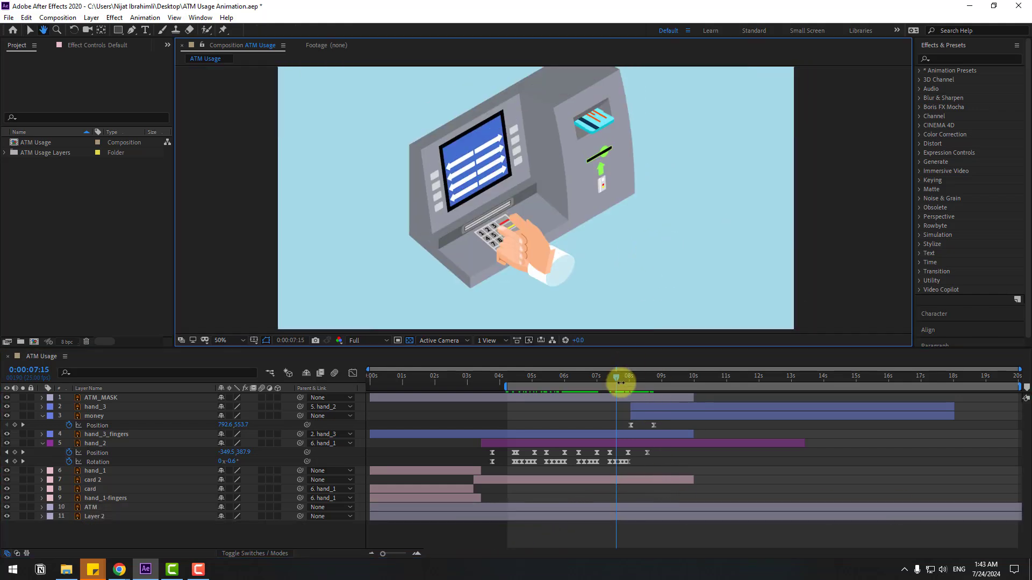
pyautogui.moveTo(616, 377); pyautogui.dragTo(646, 375)
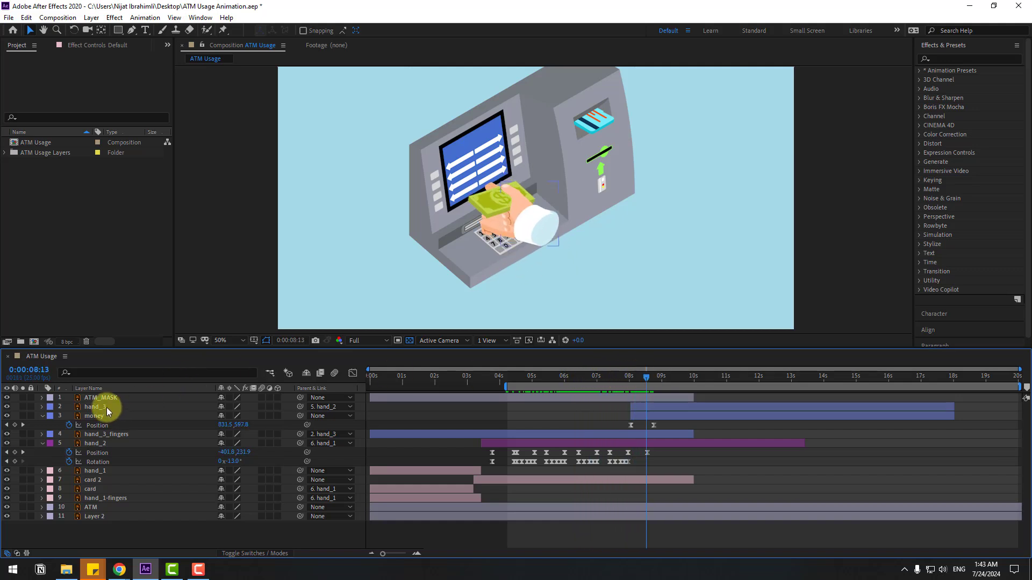
pyautogui.click(106, 407)
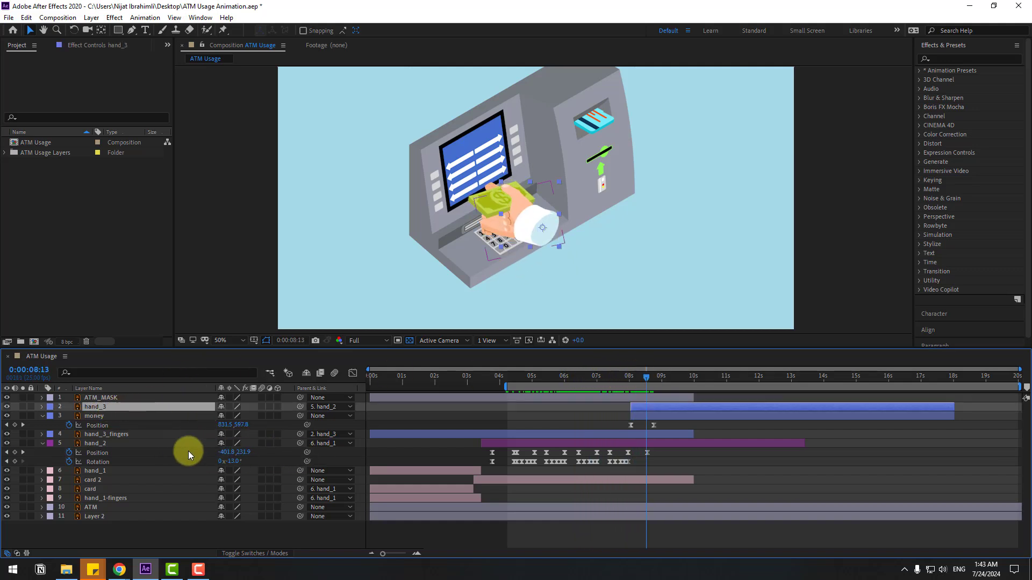
pyautogui.moveTo(615, 376); pyautogui.dragTo(590, 378)
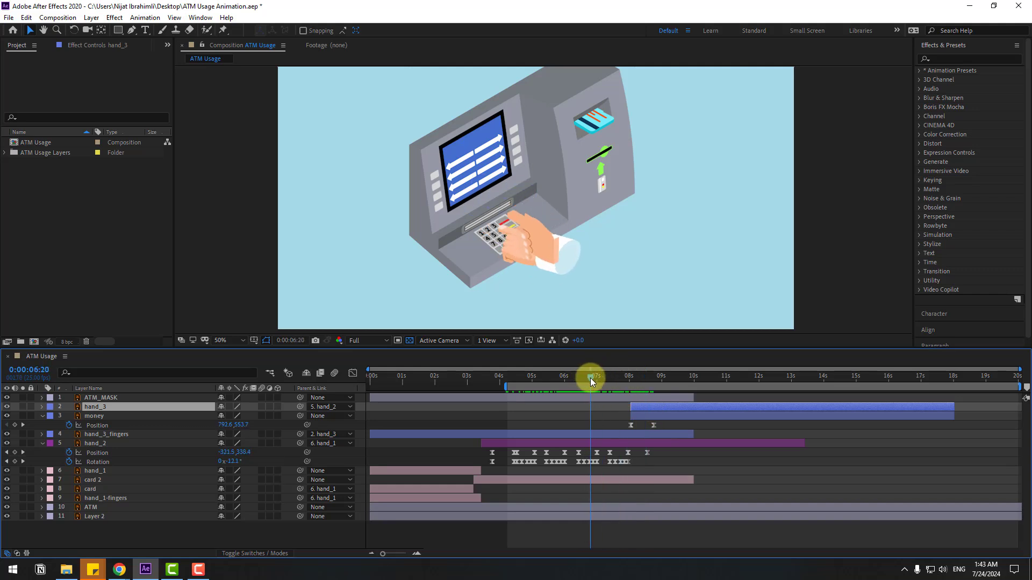
pyautogui.click(462, 436)
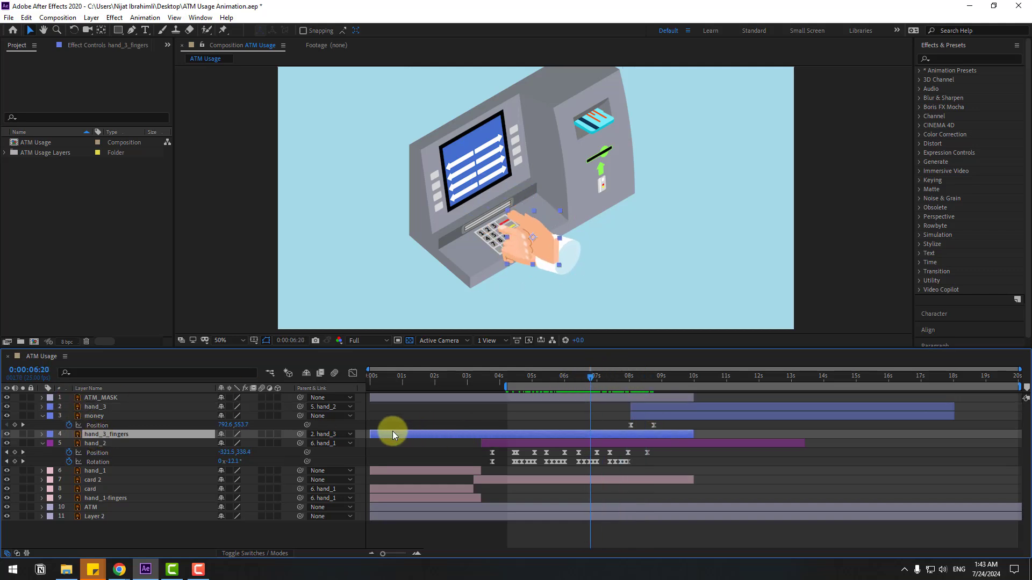
pyautogui.moveTo(392, 434); pyautogui.dragTo(652, 438)
pyautogui.click(556, 376)
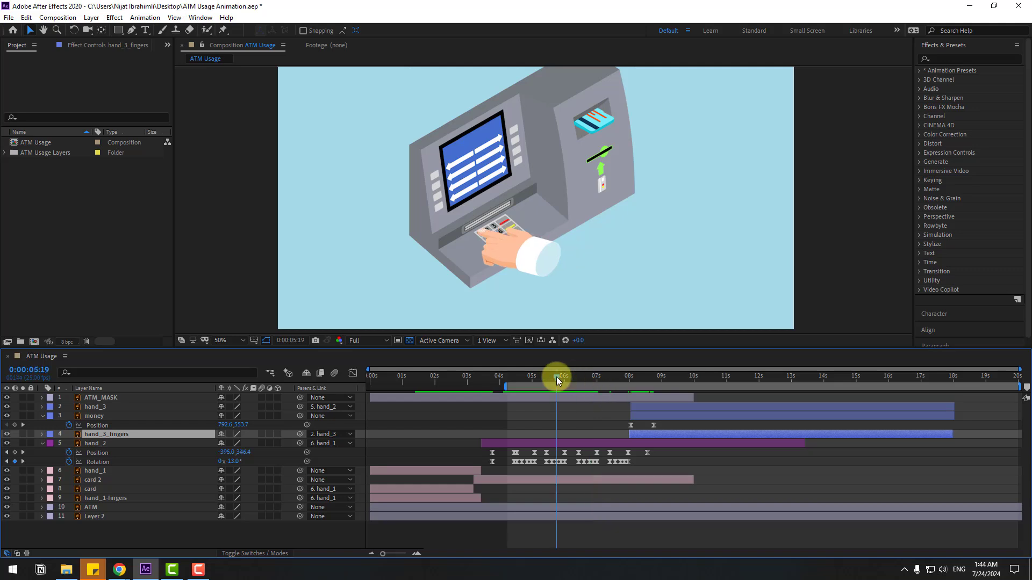
# Shift hand_3 and hand_3_fingers together so both layers start at 0:00:08:06.
pyautogui.moveTo(556, 376); pyautogui.dragTo(637, 377)
pyautogui.press('=')
pyautogui.press('=')
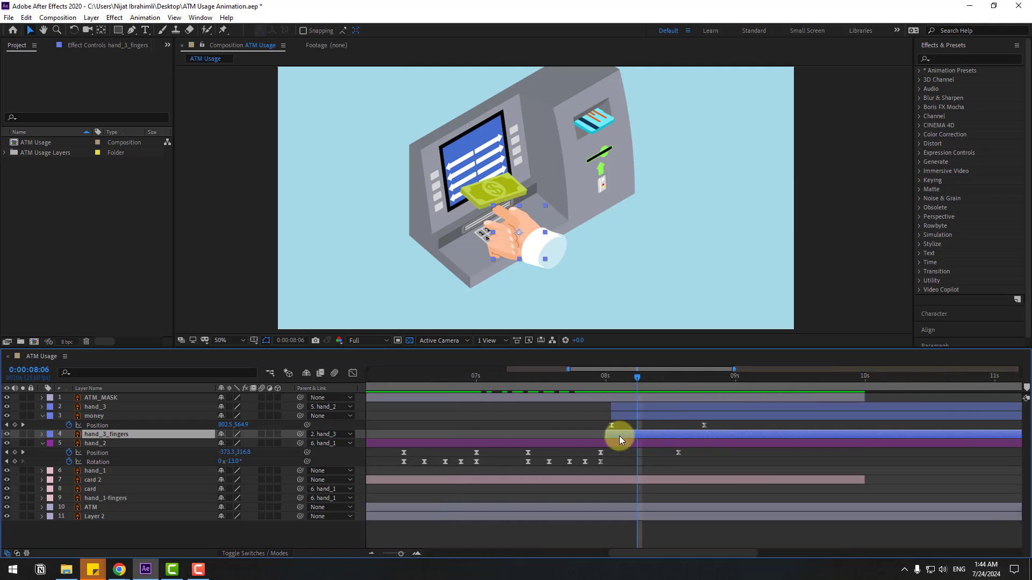
pyautogui.click(627, 418)
pyautogui.click(627, 406)
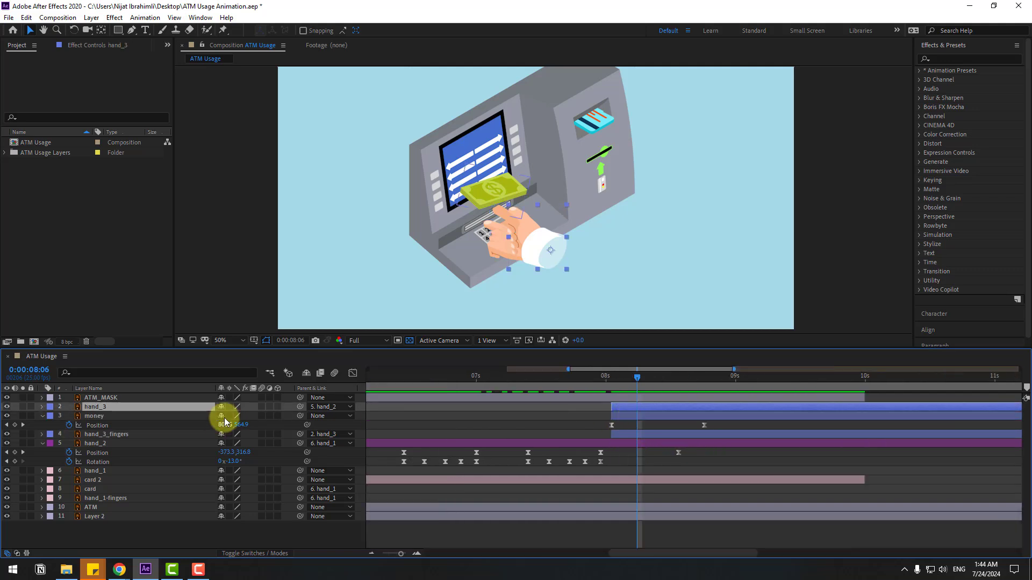
pyautogui.keyDown('shift'); pyautogui.click(622, 434); pyautogui.keyUp('shift')
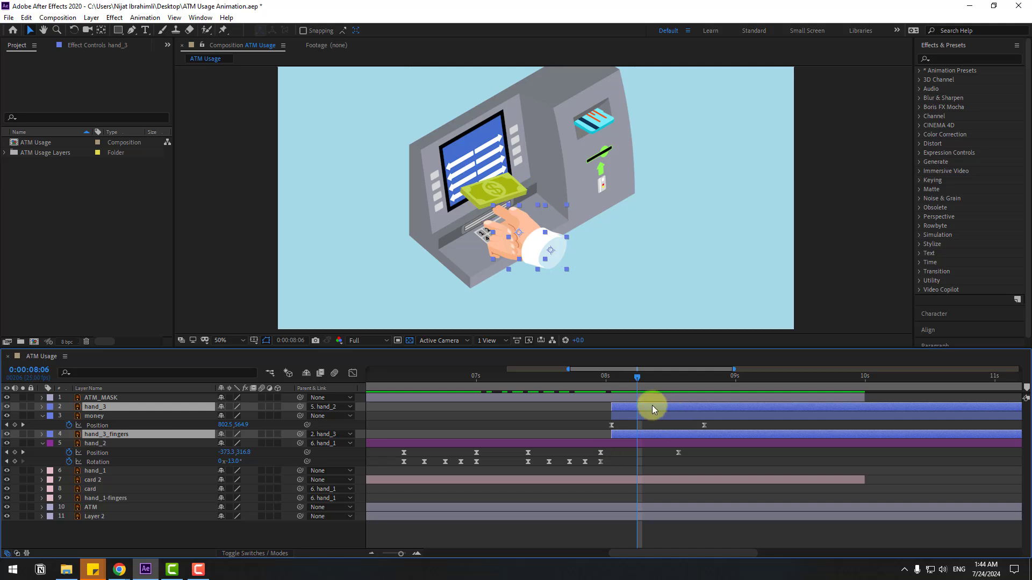
pyautogui.moveTo(663, 408); pyautogui.dragTo(670, 408)
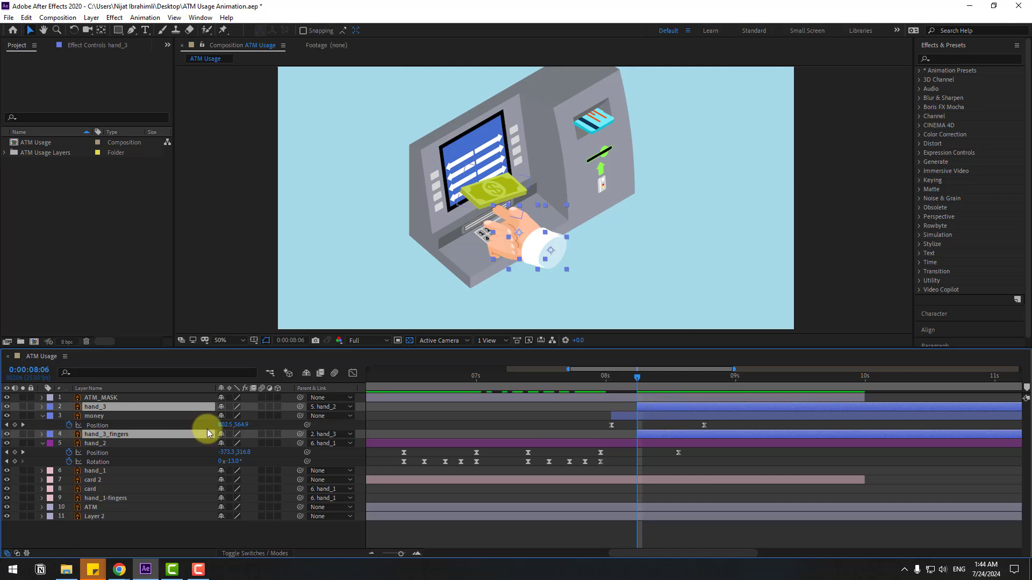
# Split the hand_2 layer at 0:00:08:11 and delete the part after the split.
pyautogui.click(95, 444)
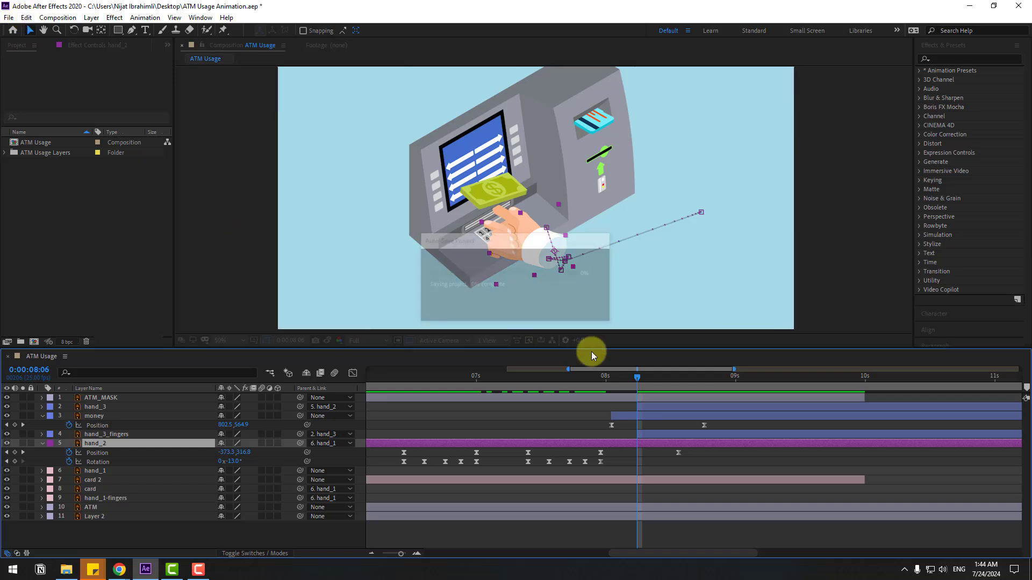
pyautogui.moveTo(636, 376); pyautogui.dragTo(662, 379)
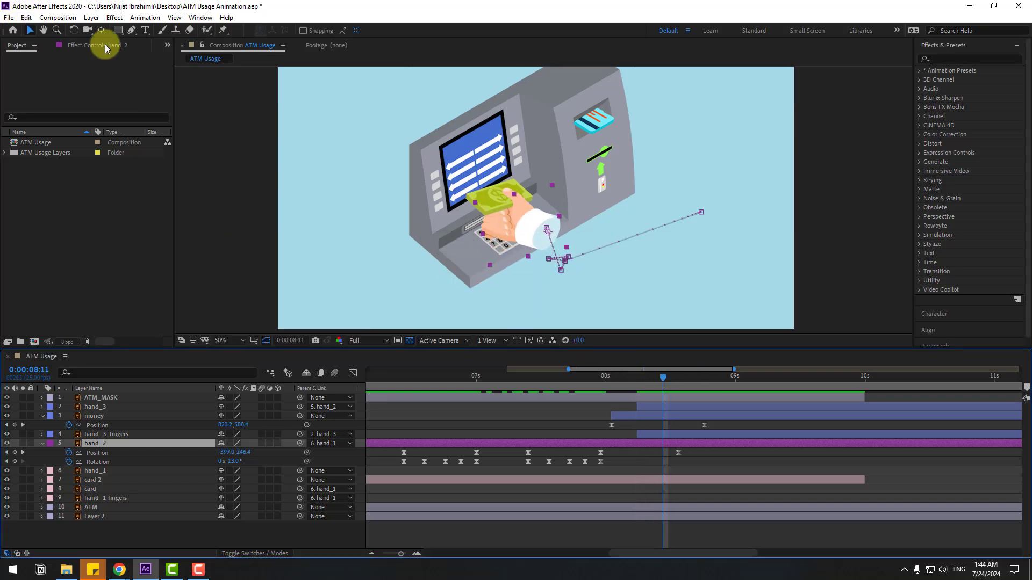
pyautogui.click(26, 17)
pyautogui.click(50, 168)
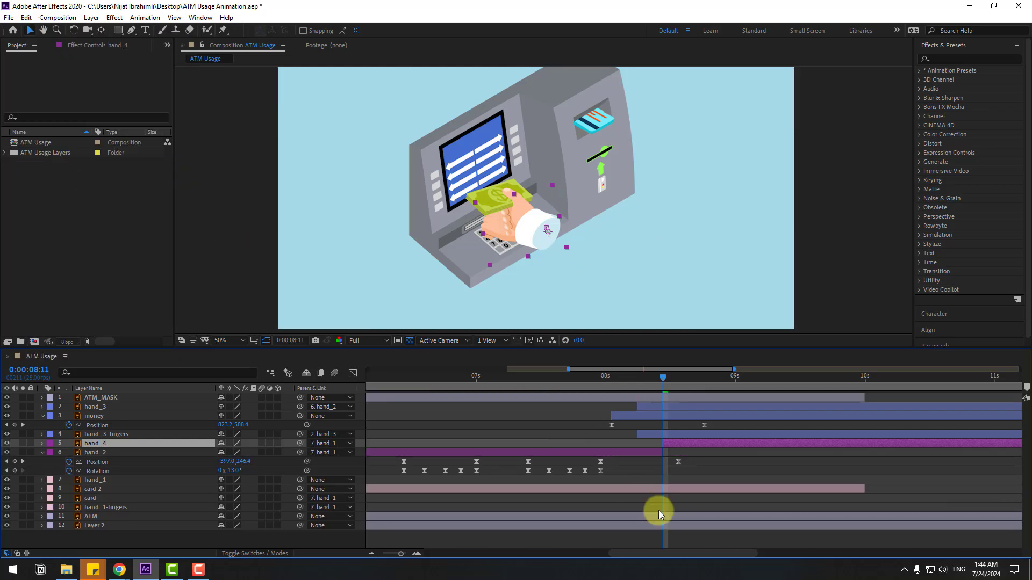
pyautogui.moveTo(601, 375); pyautogui.dragTo(637, 381)
# Shift hand_3 and hand_3_fingers to start at 0:00:08:11, where hand_2 ends, and play the hand change from 0:00:08:00.
pyautogui.click(102, 407)
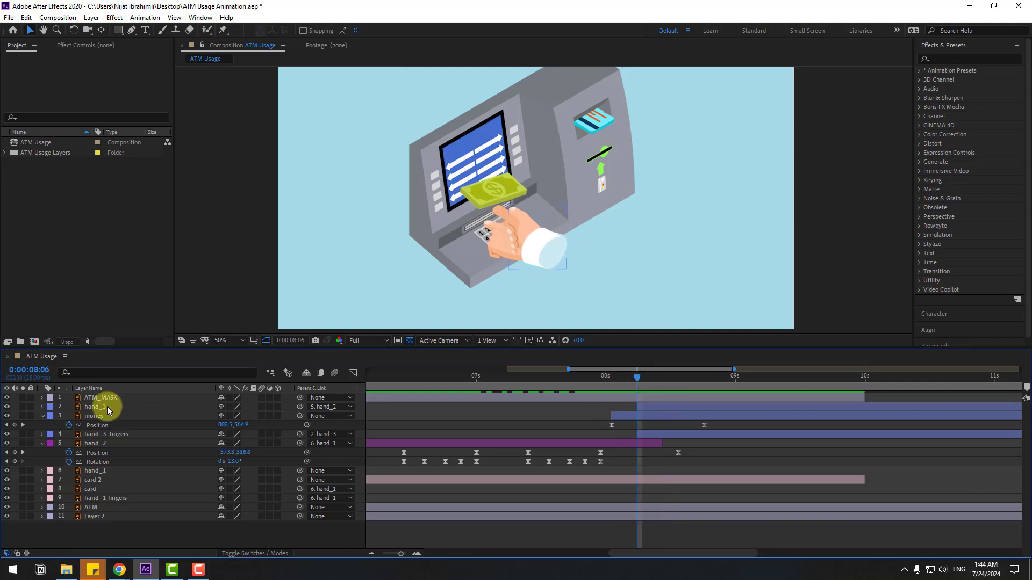
pyautogui.keyDown('ctrl'); pyautogui.click(660, 435); pyautogui.keyUp('ctrl')
pyautogui.moveTo(653, 408); pyautogui.dragTo(679, 407)
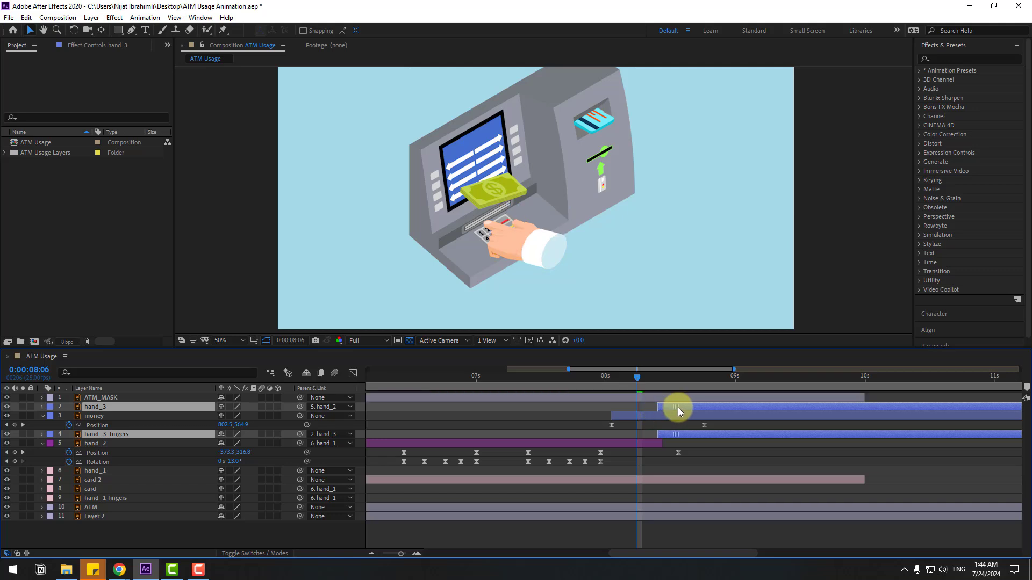
pyautogui.click(605, 378)
pyautogui.moveTo(605, 378)
pyautogui.mouseDown()
pyautogui.moveTo(682, 379)
pyautogui.moveTo(606, 379)
pyautogui.mouseUp()
pyautogui.press('space')
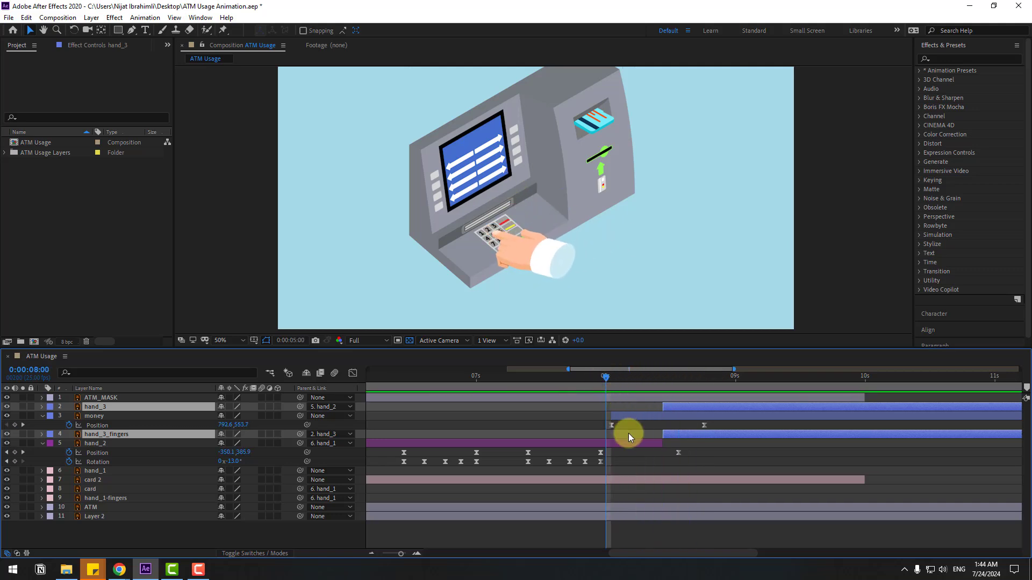
pyautogui.press('-')
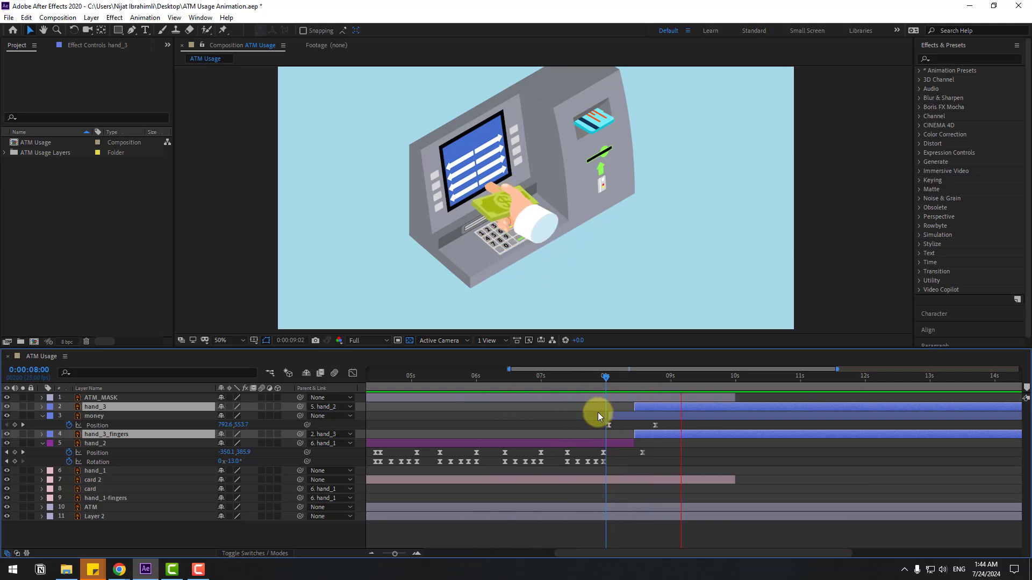
# Shift hand_3 and hand_3_fingers to start at about 0:00:09:14 and extend the end of hand_2 to the same point.
pyautogui.moveTo(610, 377); pyautogui.dragTo(728, 404)
pyautogui.click(418, 454)
pyautogui.click(606, 444)
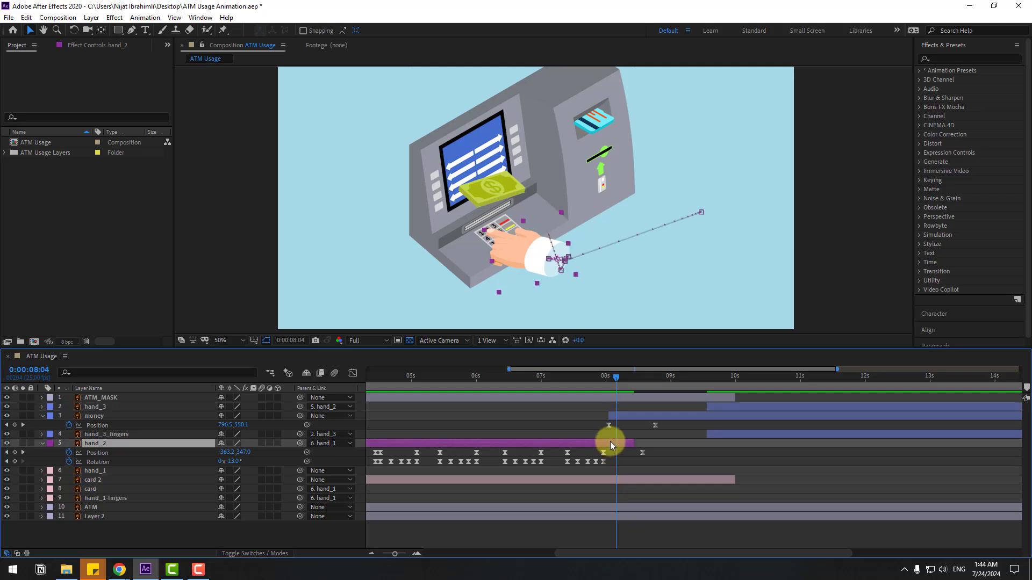
pyautogui.moveTo(634, 445); pyautogui.dragTo(703, 446)
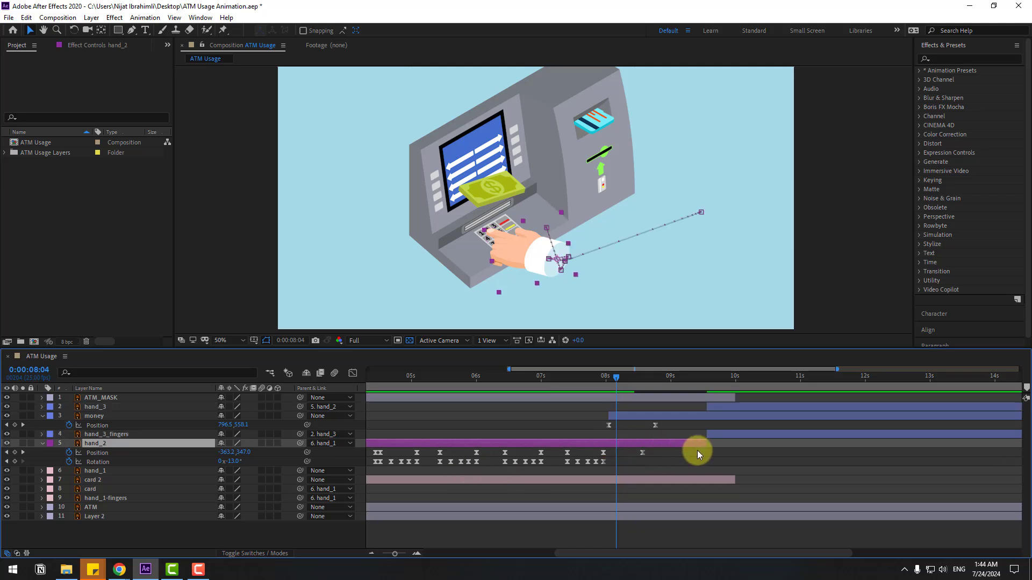
# Move hand_2's last two Position keyframes so they fall at 0:00:08:10 and about 0:00:09:00.
pyautogui.moveTo(617, 453)
pyautogui.mouseDown()
pyautogui.moveTo(595, 453)
pyautogui.moveTo(618, 453)
pyautogui.mouseUp()
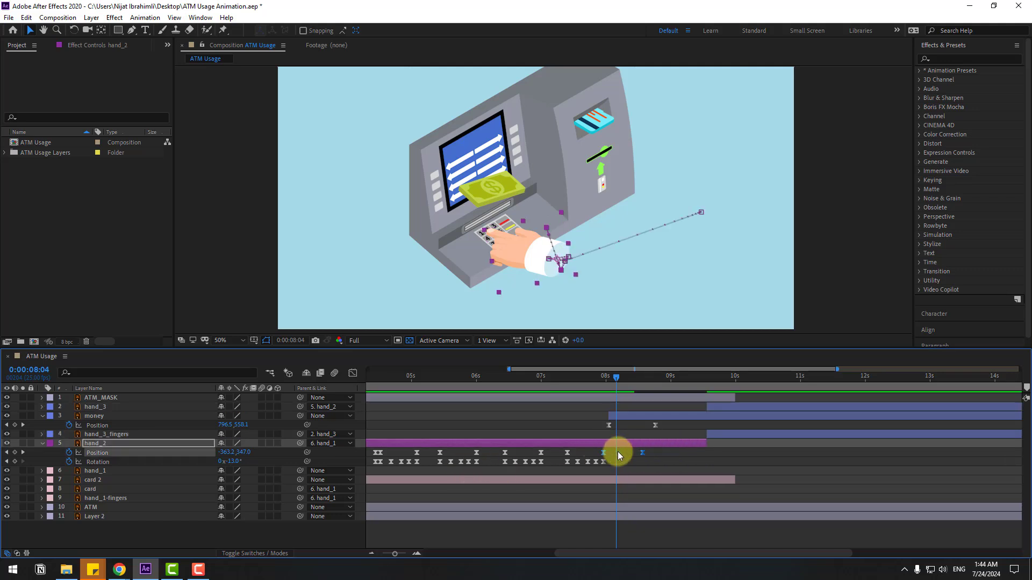
pyautogui.click(590, 377)
pyautogui.moveTo(595, 376); pyautogui.dragTo(632, 379)
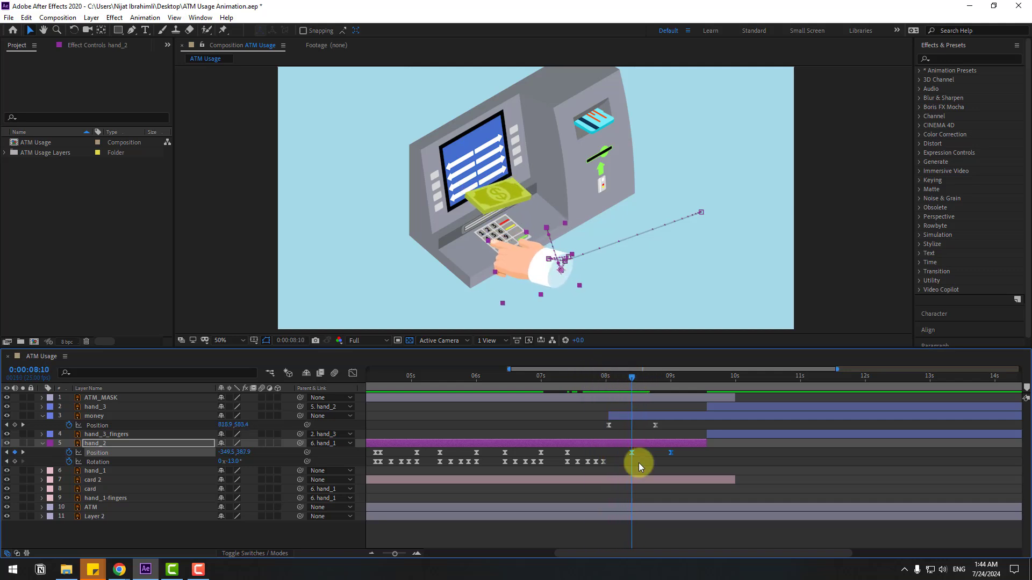
# Move hand_2's last two Position keyframes to about 0:00:09:00 and 0:00:09:14, at the end of the layer.
pyautogui.click(633, 453)
pyautogui.moveTo(633, 453); pyautogui.dragTo(669, 454)
pyautogui.moveTo(629, 380)
pyautogui.mouseDown()
pyautogui.moveTo(601, 380)
pyautogui.moveTo(620, 384)
pyautogui.mouseUp()
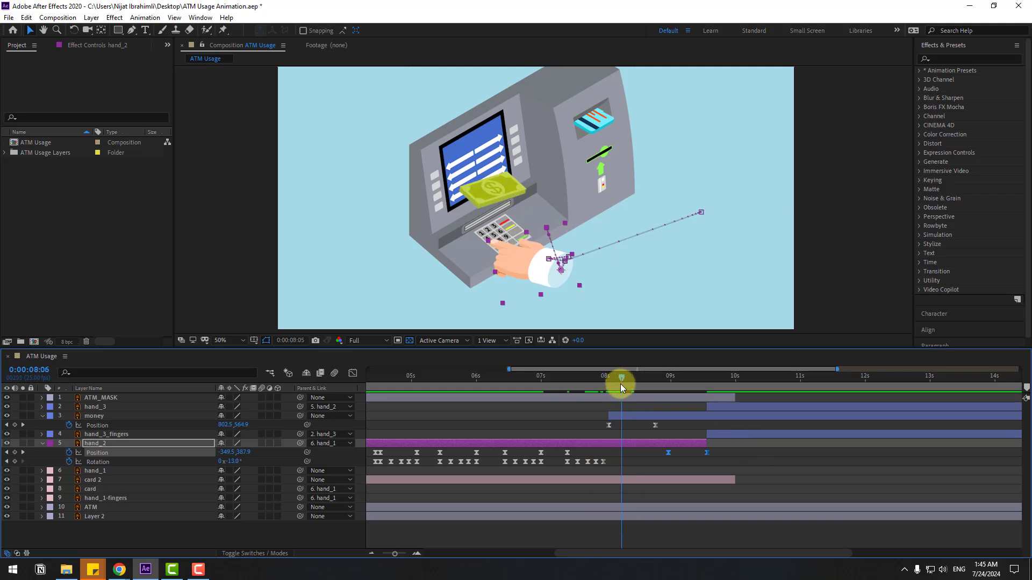
# Shift the money layer with its keyframes to start at about 0:00:08:07, keeping its place in the layer stack.
pyautogui.click(112, 417)
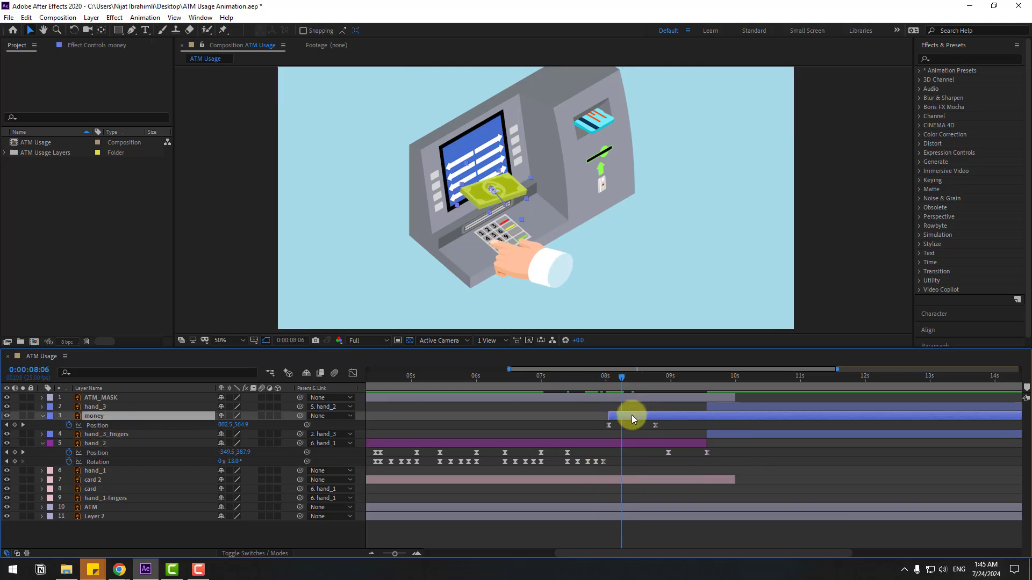
pyautogui.moveTo(631, 415); pyautogui.dragTo(648, 416)
pyautogui.moveTo(594, 380); pyautogui.dragTo(707, 383)
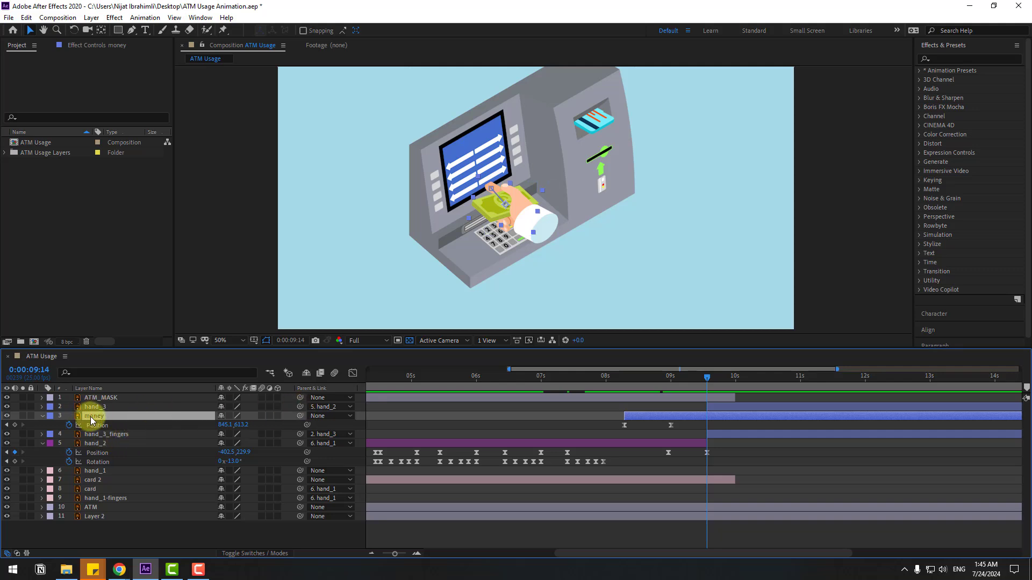
pyautogui.moveTo(90, 417); pyautogui.dragTo(107, 440)
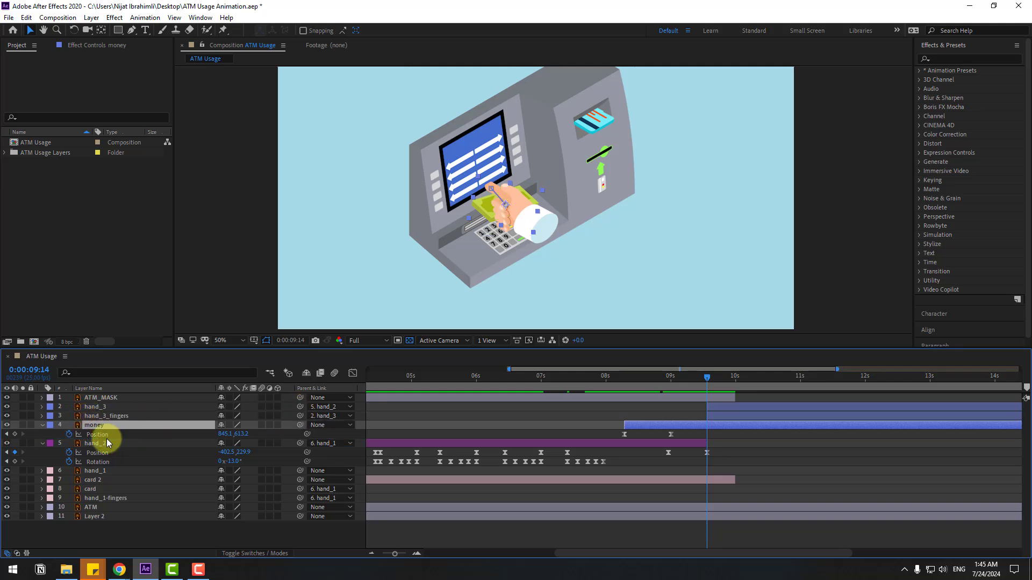
pyautogui.hotkey('ctrl', 'z')
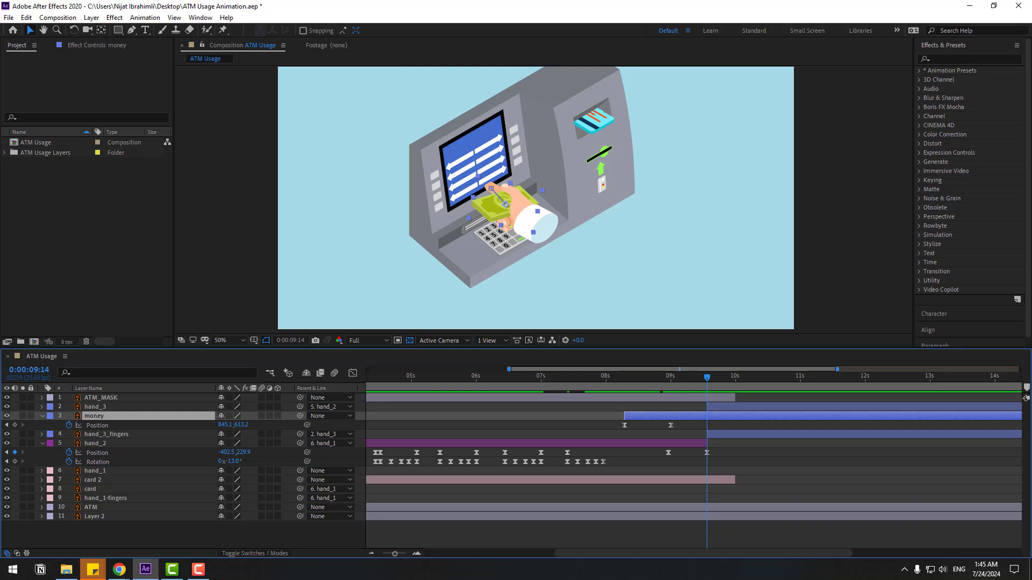
# Nudge hand_2 at 0:00:09:14 to Position -379.5, 263.9 so the hand grips the money, and check the motion into it.
pyautogui.press('/')
pyautogui.click(716, 467)
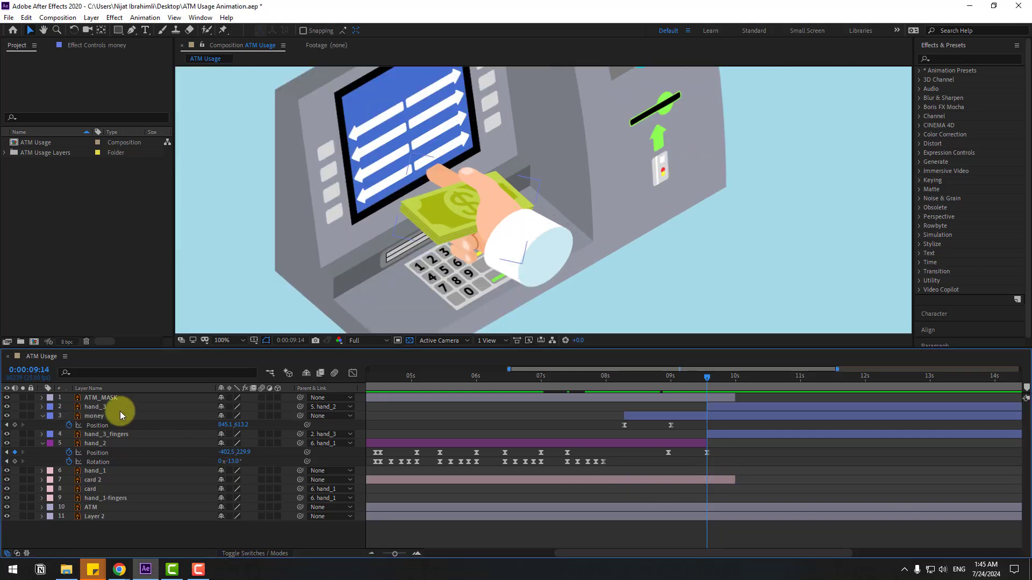
pyautogui.click(98, 444)
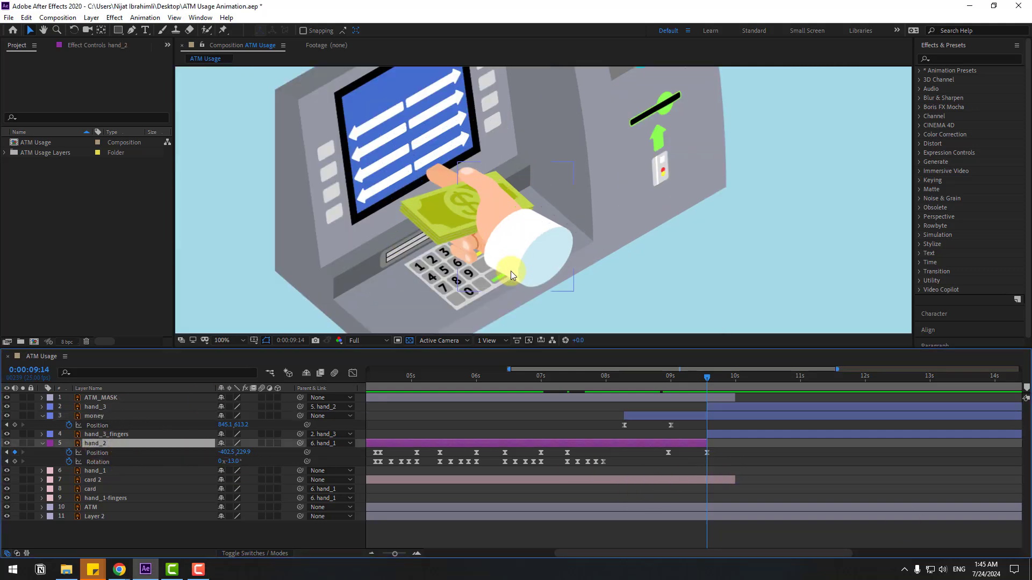
pyautogui.press('Right')
pyautogui.press('Right')
pyautogui.press('Right')
pyautogui.press('Right')
pyautogui.press('Right')
pyautogui.press('Right')
pyautogui.press('Right')
pyautogui.press('Right')
pyautogui.press('Right')
pyautogui.press('Right')
pyautogui.press('Right')
pyautogui.press('Right')
pyautogui.press('Right')
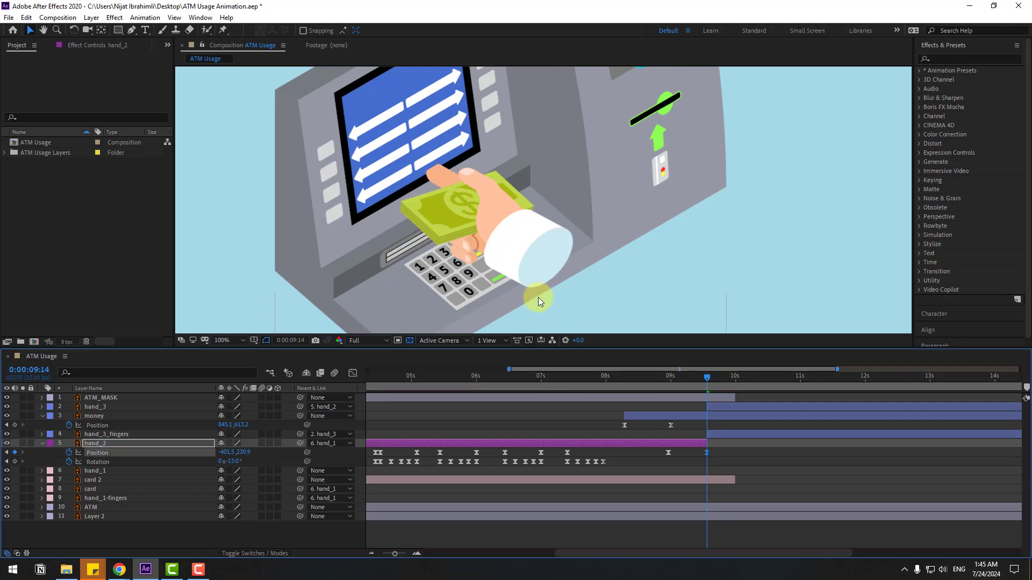
pyautogui.press('Down')
pyautogui.press('Down')
pyautogui.press('Down')
pyautogui.press('Down')
pyautogui.press('Down')
pyautogui.press('Down')
pyautogui.press('Down')
pyautogui.press('Down')
pyautogui.press('Down')
pyautogui.press('Down')
pyautogui.press('Down')
pyautogui.press('Down')
pyautogui.press('Down')
pyautogui.press('Down')
pyautogui.hotkey('shift', 'Right')
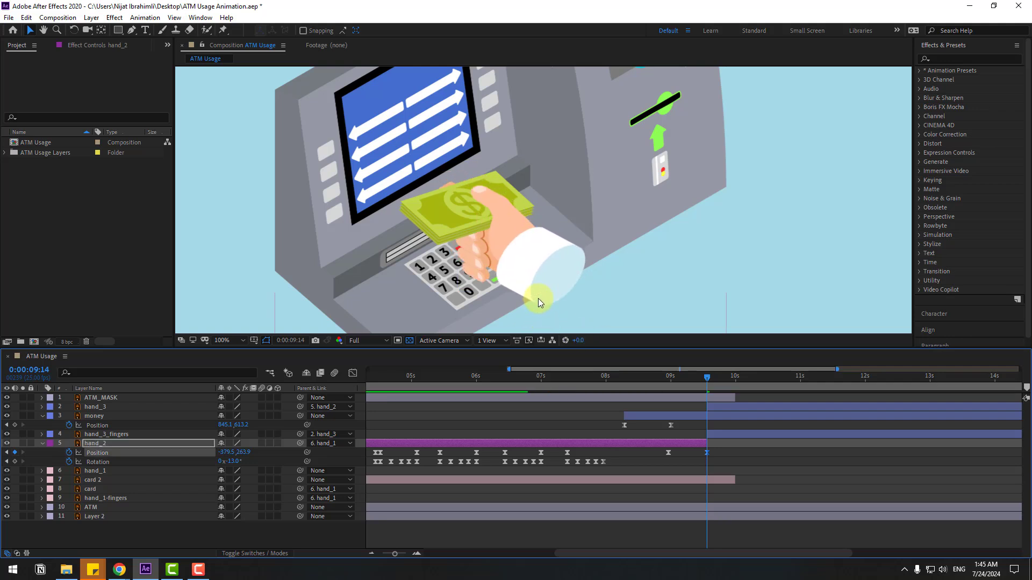
pyautogui.hotkey('shift', 'Down')
pyautogui.hotkey('shift', 'Down')
pyautogui.press('pagedown')
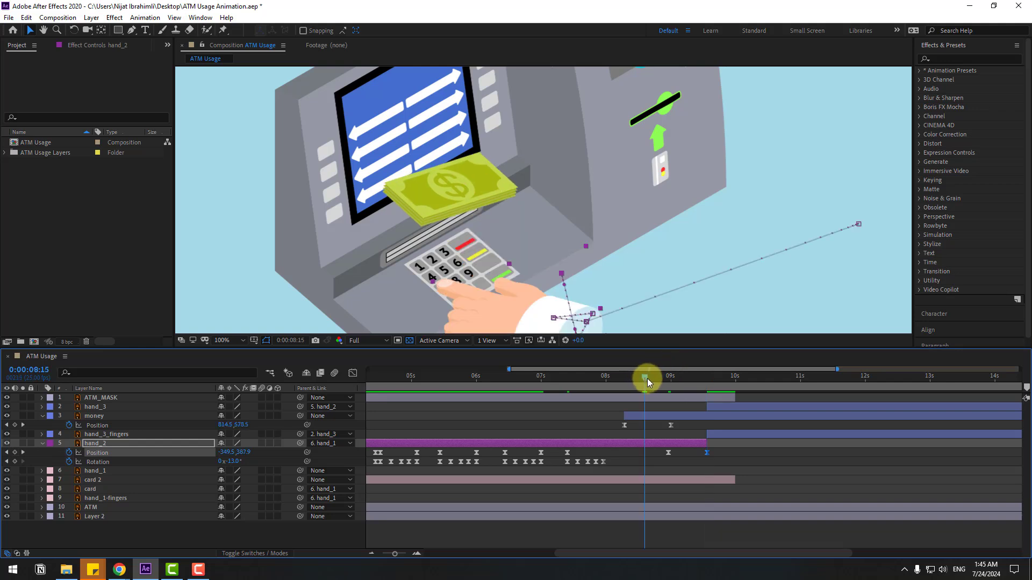
pyautogui.moveTo(705, 381); pyautogui.dragTo(706, 378)
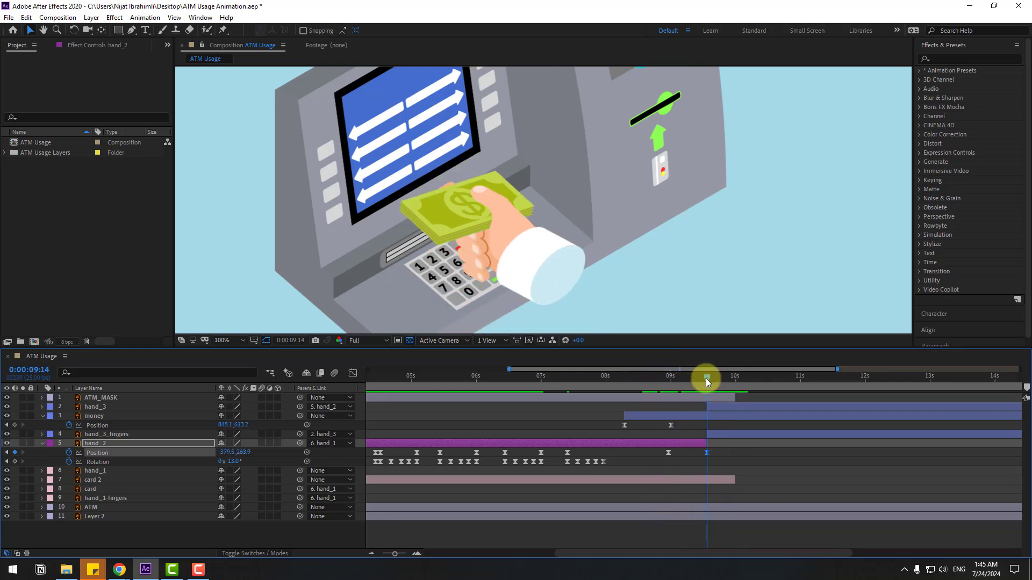
# Split the money layer at 0:00:09:14 and parent the second part, money 2, to hand_3.
pyautogui.click(97, 419)
pyautogui.moveTo(705, 382)
pyautogui.mouseDown()
pyautogui.moveTo(695, 379)
pyautogui.moveTo(705, 380)
pyautogui.mouseUp()
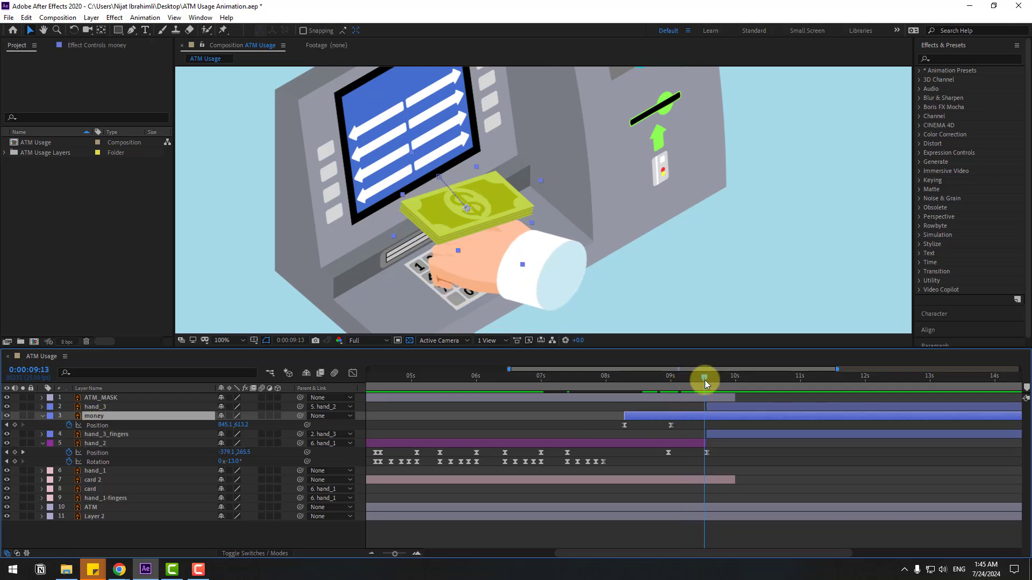
pyautogui.click(29, 17)
pyautogui.click(106, 165)
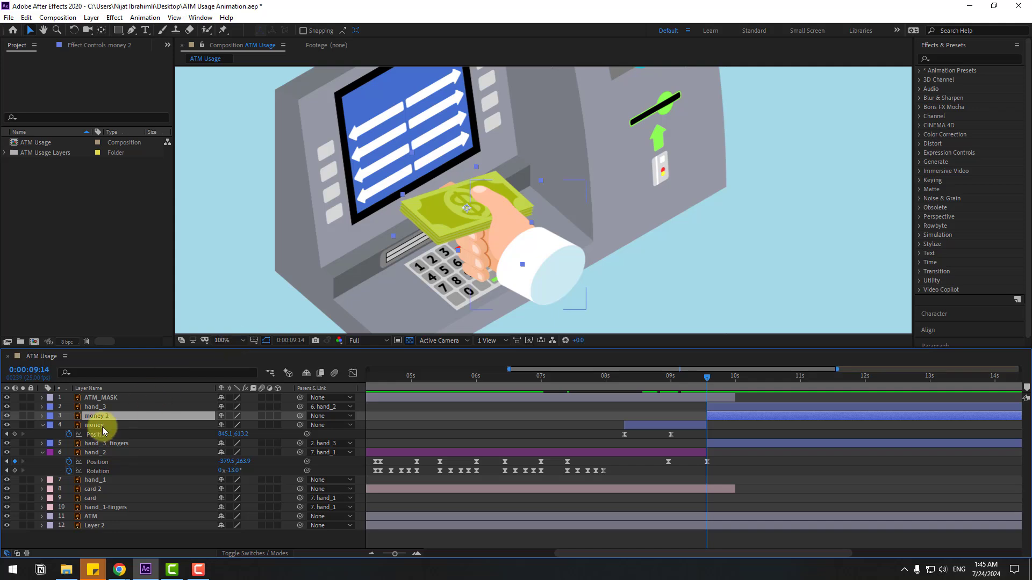
pyautogui.moveTo(300, 416); pyautogui.dragTo(96, 406)
# Keyframe hand_3's Position at 0:00:09:14 and at 0:00:10:20, moving it away from the ATM to about 588.2, 376.5.
pyautogui.click(482, 250)
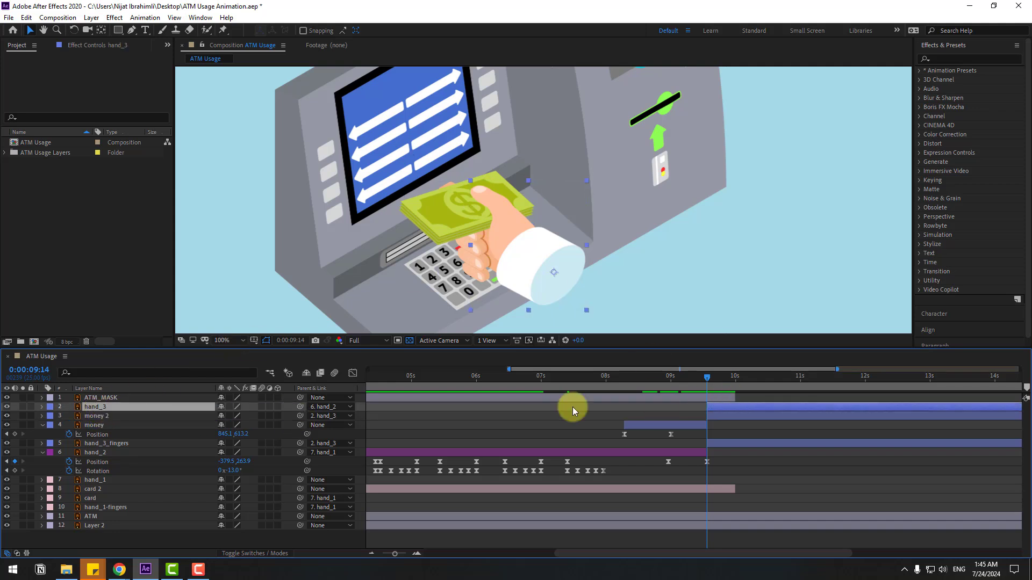
pyautogui.hotkey('alt', 'shift', 'p')
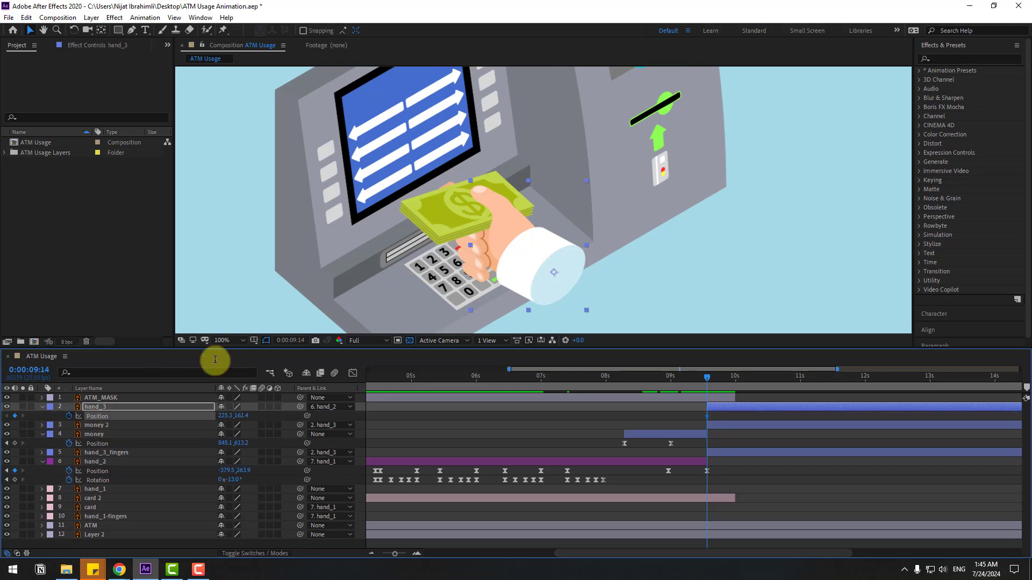
pyautogui.press(',')
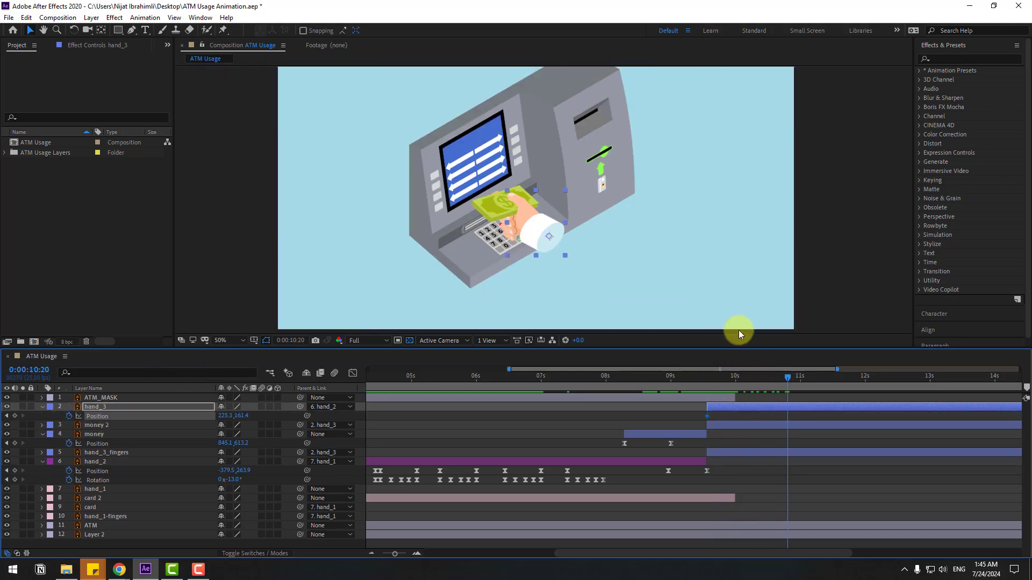
pyautogui.moveTo(540, 248); pyautogui.dragTo(648, 283)
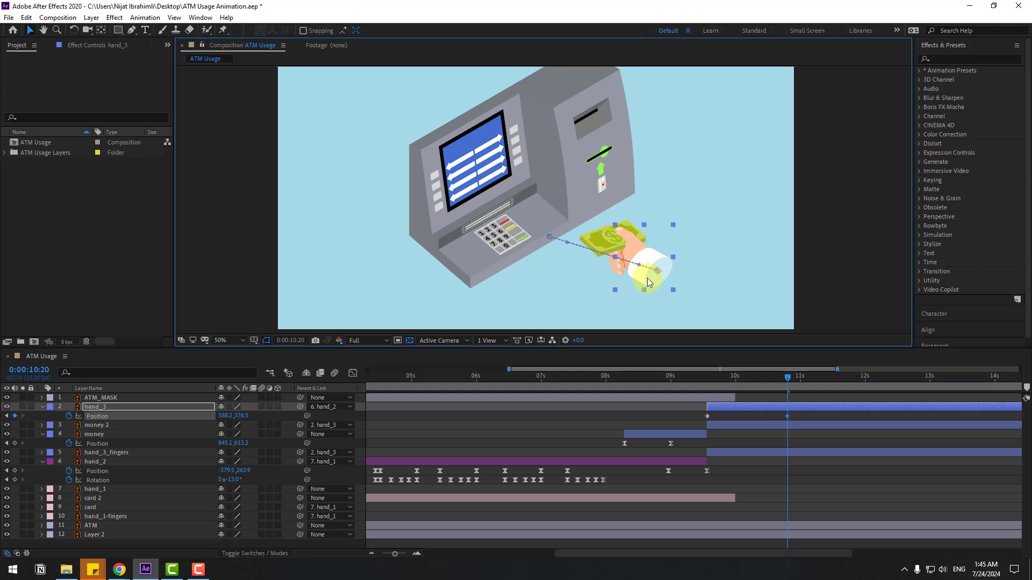
# Move both Position keyframes of the money layer together toward the cash slot, to about 742, 612 at 0:00:08:07.
pyautogui.moveTo(689, 379); pyautogui.dragTo(625, 373)
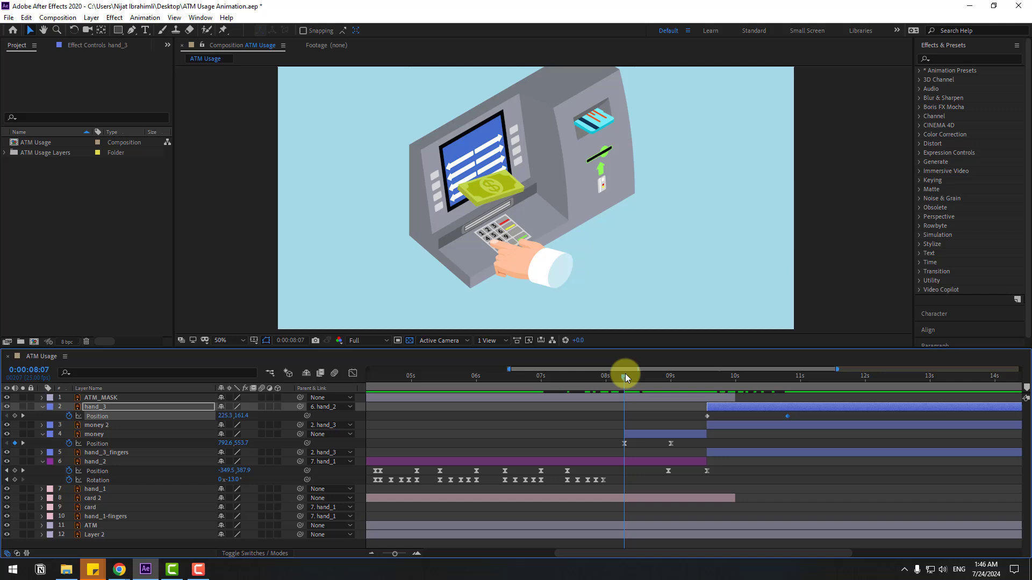
pyautogui.click(644, 435)
pyautogui.press('/')
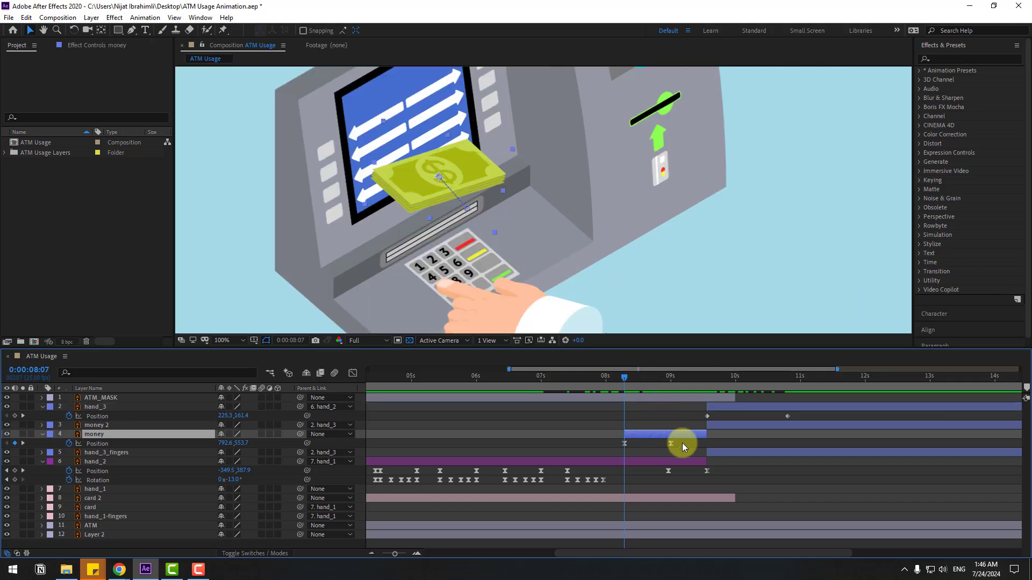
pyautogui.moveTo(682, 446); pyautogui.dragTo(556, 366)
pyautogui.moveTo(414, 191); pyautogui.dragTo(387, 223)
pyautogui.moveTo(642, 375)
pyautogui.mouseDown()
pyautogui.moveTo(741, 379)
pyautogui.moveTo(651, 380)
pyautogui.mouseUp()
# Delete the money 2 layer and go to about 0:00:08:17.
pyautogui.click(104, 425)
pyautogui.press('Delete')
pyautogui.click(627, 377)
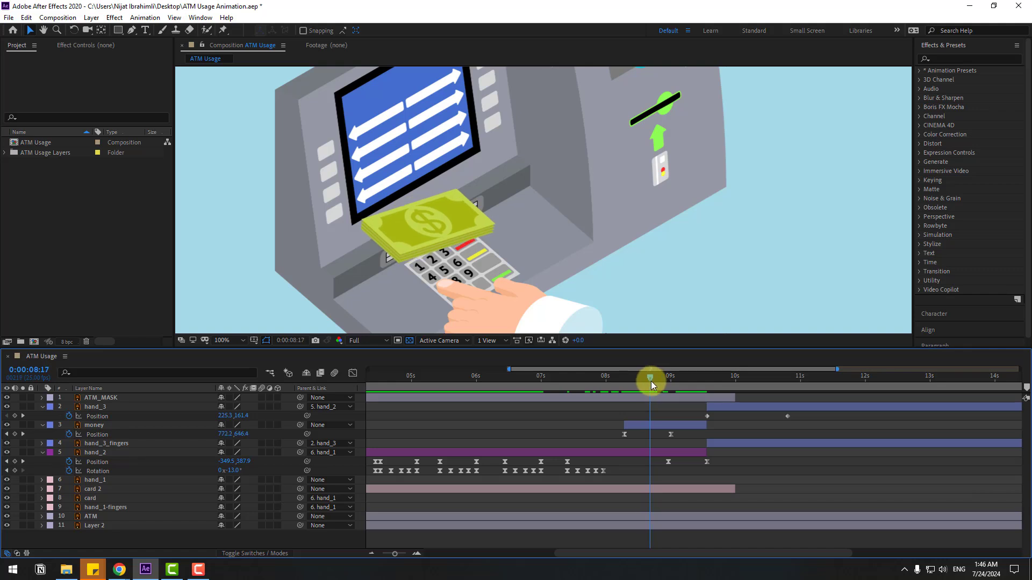
# Set the money layer's Rotation to about -0.7° and check its alignment with the cash slot.
pyautogui.click(94, 425)
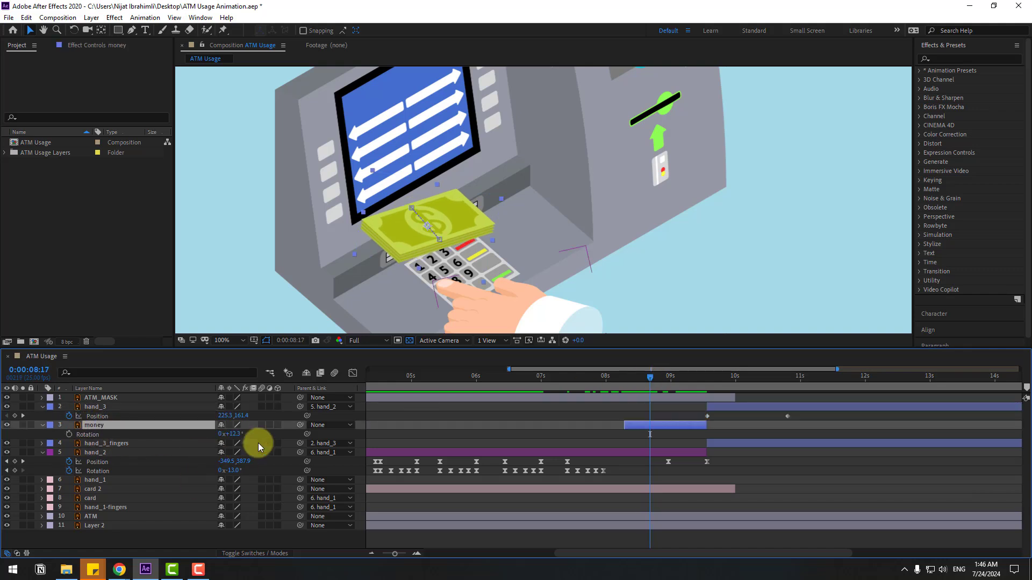
pyautogui.press('r')
pyautogui.moveTo(231, 433); pyautogui.dragTo(230, 431)
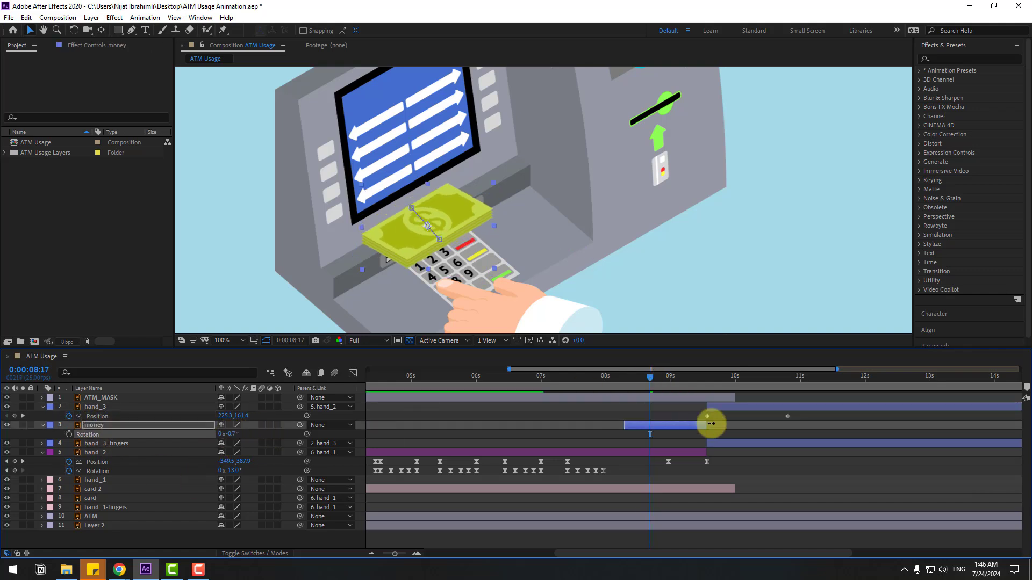
pyautogui.moveTo(634, 380)
pyautogui.mouseDown()
pyautogui.moveTo(610, 379)
pyautogui.moveTo(662, 385)
pyautogui.moveTo(635, 385)
pyautogui.mouseUp()
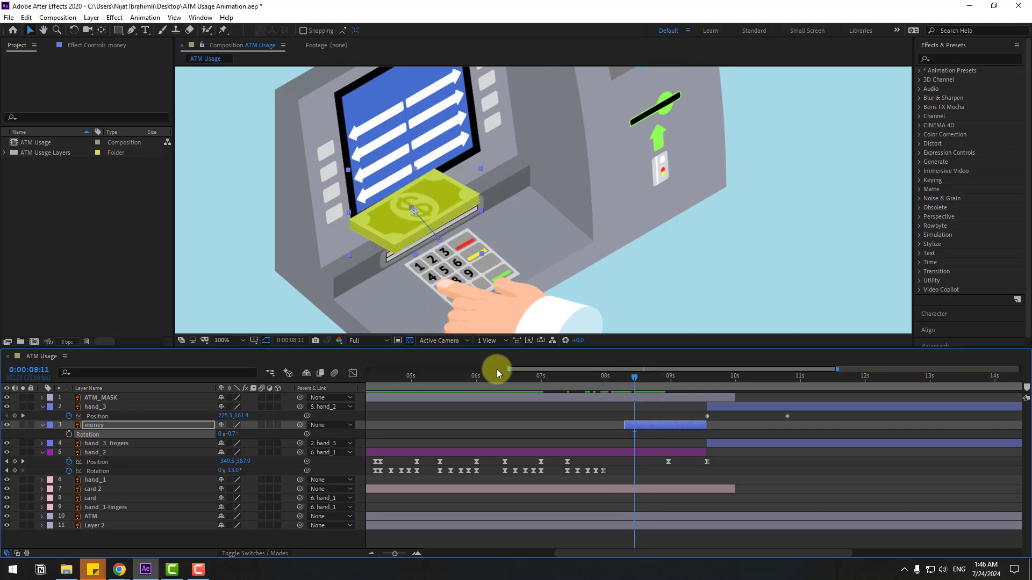
# Shift both money Position keyframes together to align with the cash slot, to about 733, 614 at 0:00:08:07.
pyautogui.press('p')
pyautogui.moveTo(689, 438); pyautogui.dragTo(595, 438)
pyautogui.moveTo(619, 382); pyautogui.dragTo(623, 379)
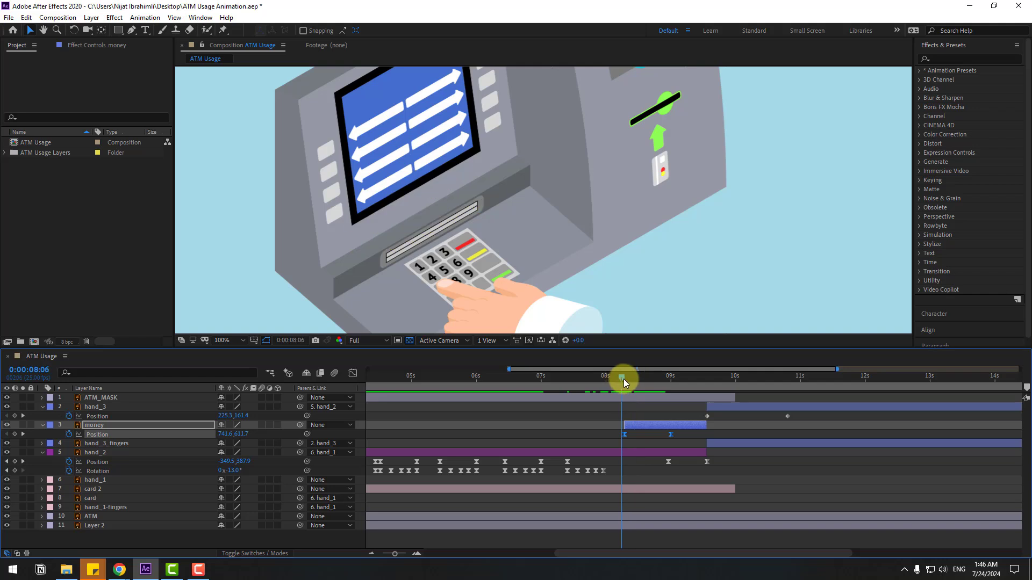
pyautogui.scroll(2, 439, 259)
pyautogui.moveTo(428, 198); pyautogui.dragTo(418, 200)
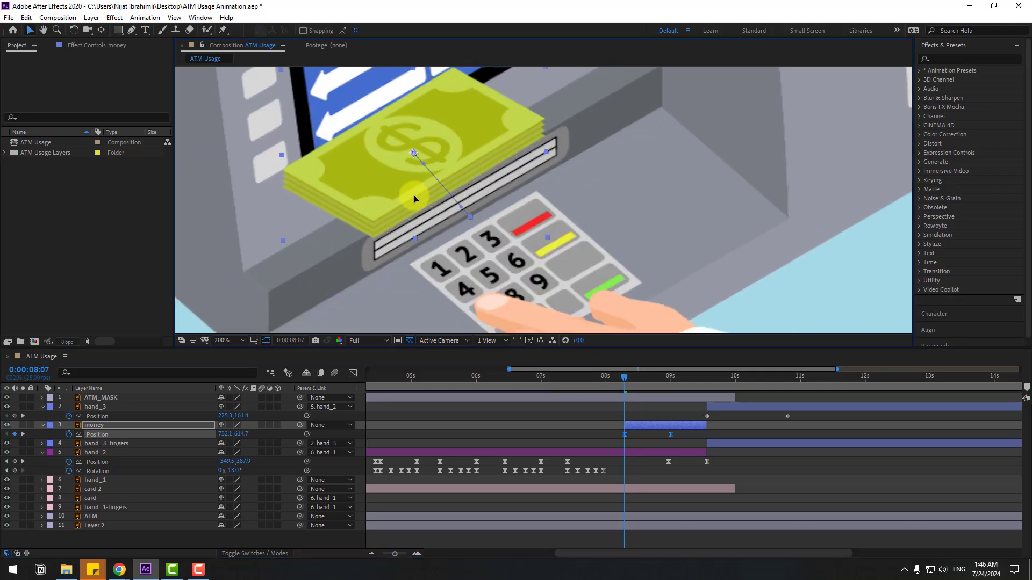
# Set the money layer's Rotation to 3.3° to match the slot's angle and check the first frames of its movement.
pyautogui.hotkey('shift', 'r')
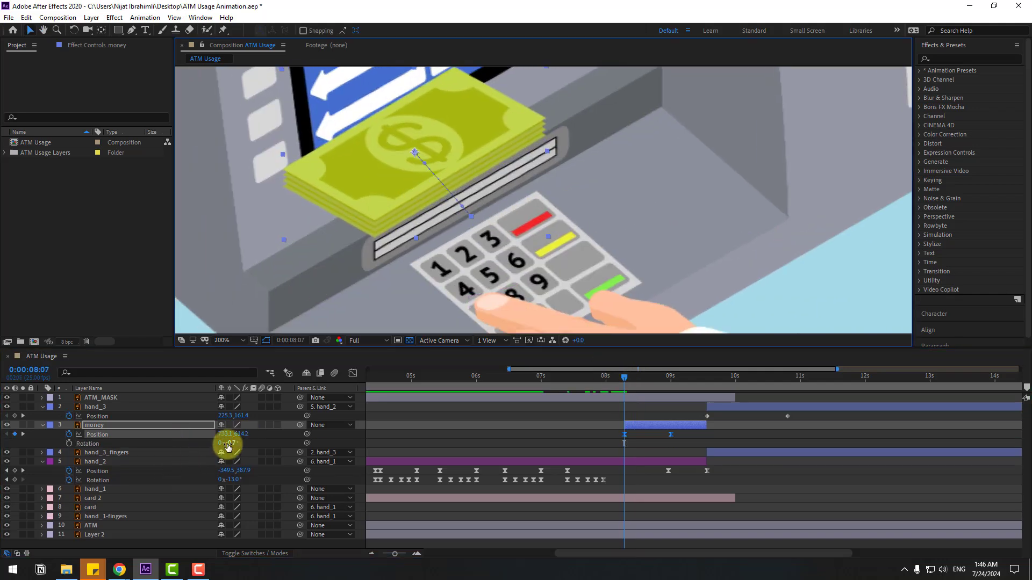
pyautogui.moveTo(236, 444); pyautogui.dragTo(236, 444)
pyautogui.click(635, 436)
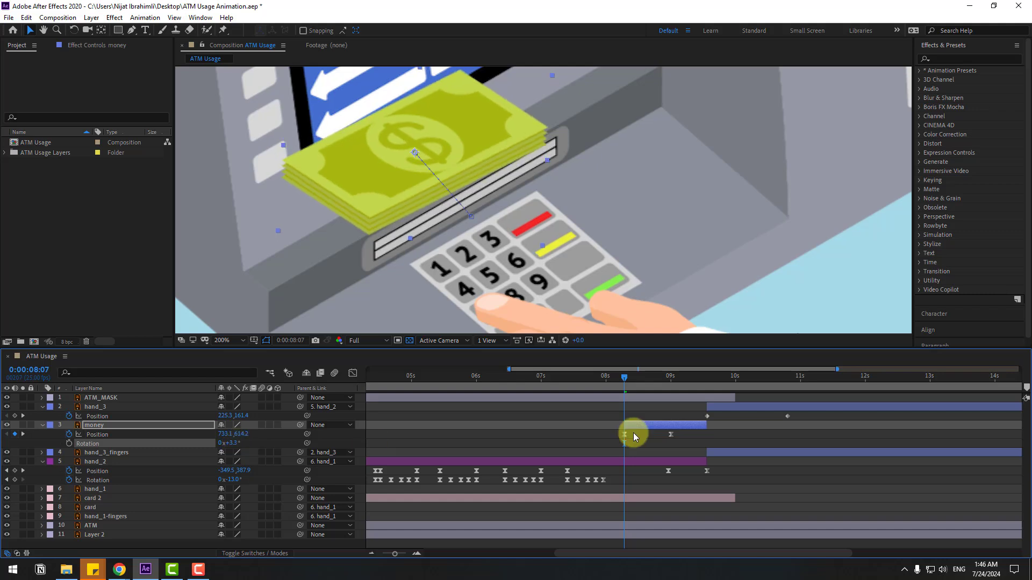
pyautogui.moveTo(628, 379)
pyautogui.mouseDown()
pyautogui.moveTo(672, 379)
pyautogui.moveTo(605, 382)
pyautogui.moveTo(629, 377)
pyautogui.mouseUp()
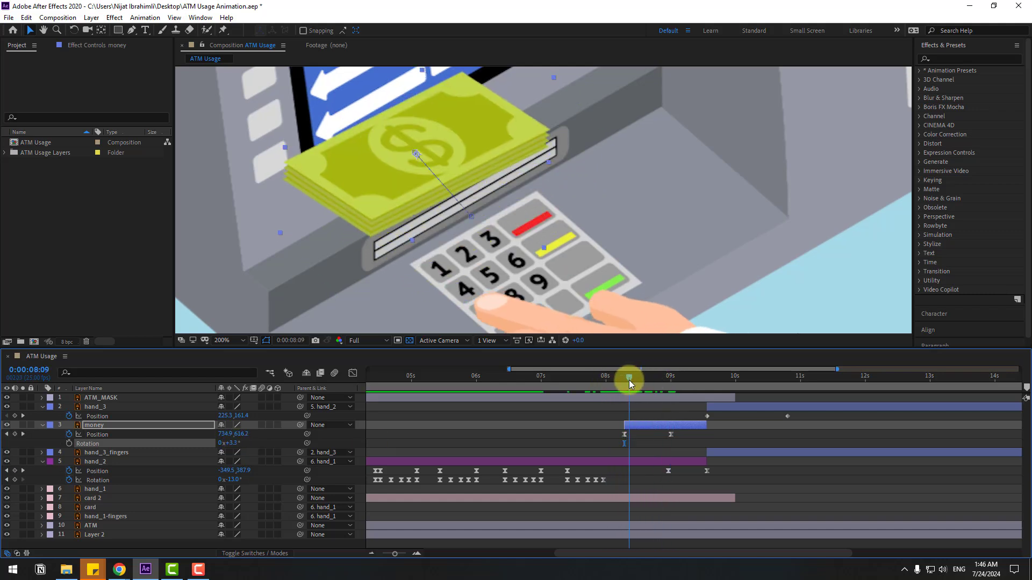
# Draw a closed Pen mask on ATM_MASK around the cash slot's edge and over the ATM body above it, covering the money.
pyautogui.click(110, 395)
pyautogui.hotkey('shift', '/')
pyautogui.click(131, 31)
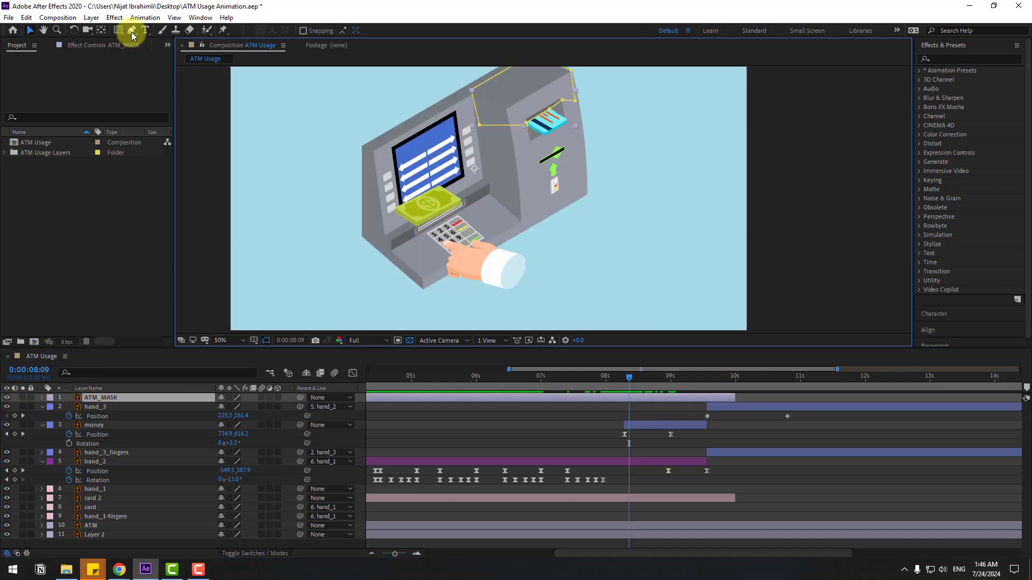
pyautogui.press('/')
pyautogui.scroll(2, 340, 282)
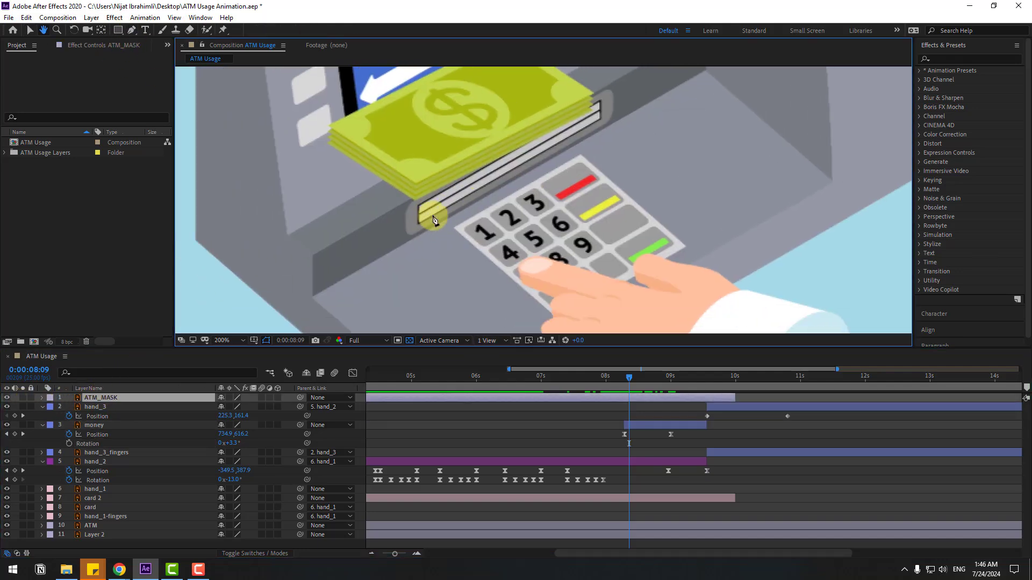
pyautogui.click(420, 224)
pyautogui.click(418, 205)
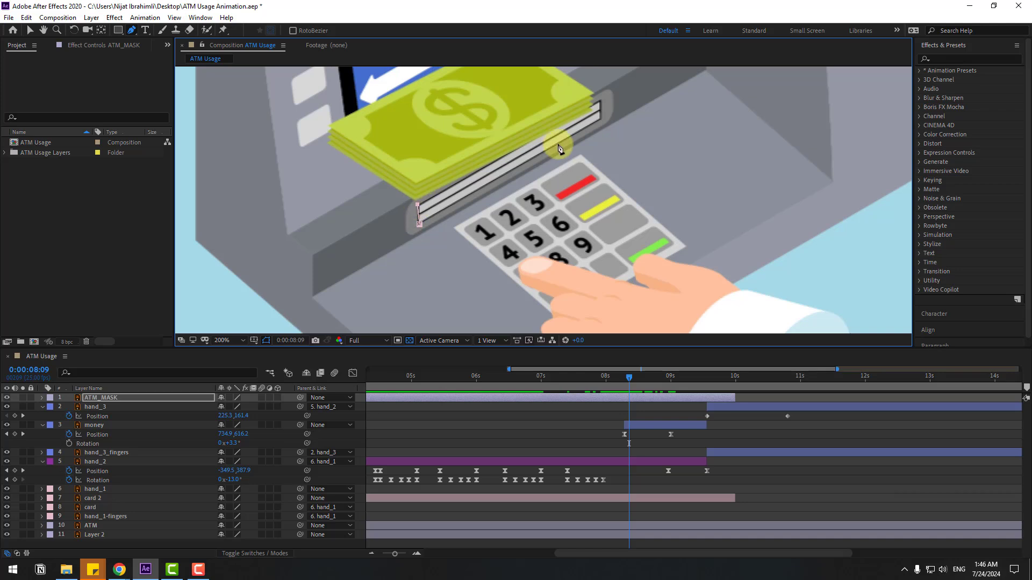
pyautogui.moveTo(645, 102); pyautogui.dragTo(615, 191)
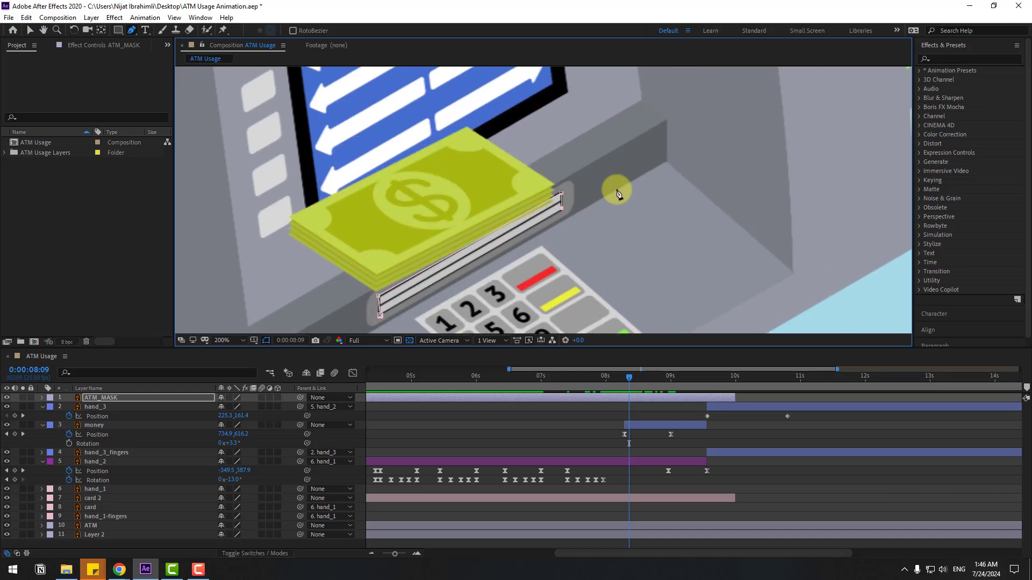
pyautogui.click(661, 156)
pyautogui.moveTo(553, 76); pyautogui.dragTo(550, 104)
pyautogui.click(550, 103)
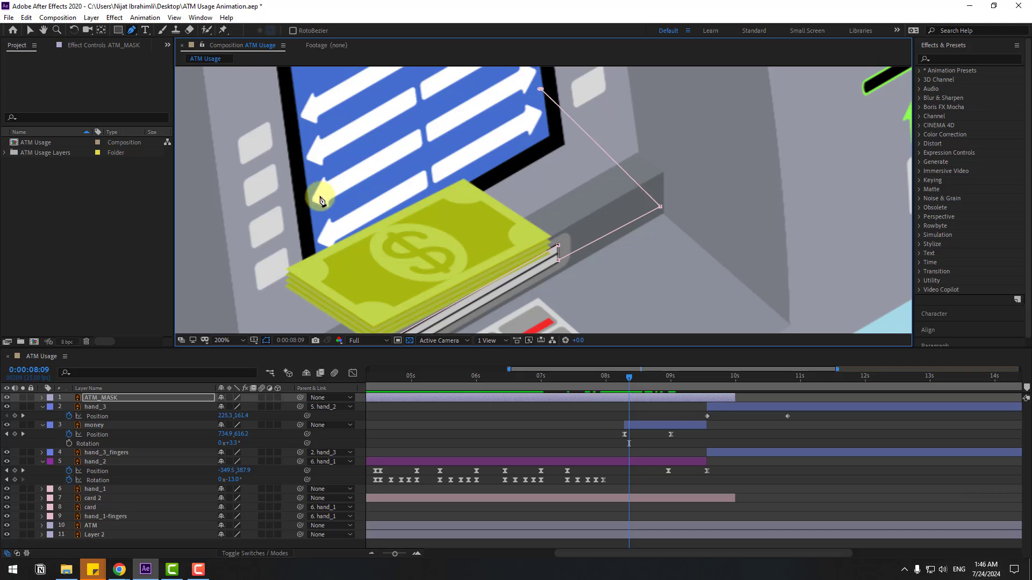
pyautogui.moveTo(233, 253); pyautogui.dragTo(367, 146)
pyautogui.click(316, 150)
pyautogui.click(458, 279)
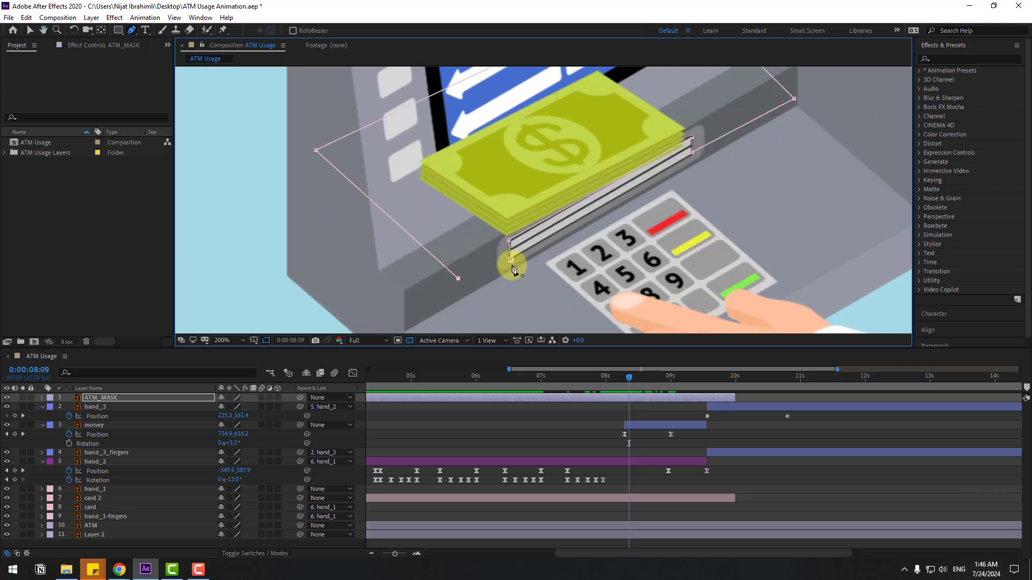
pyautogui.click(512, 263)
pyautogui.click(91, 400)
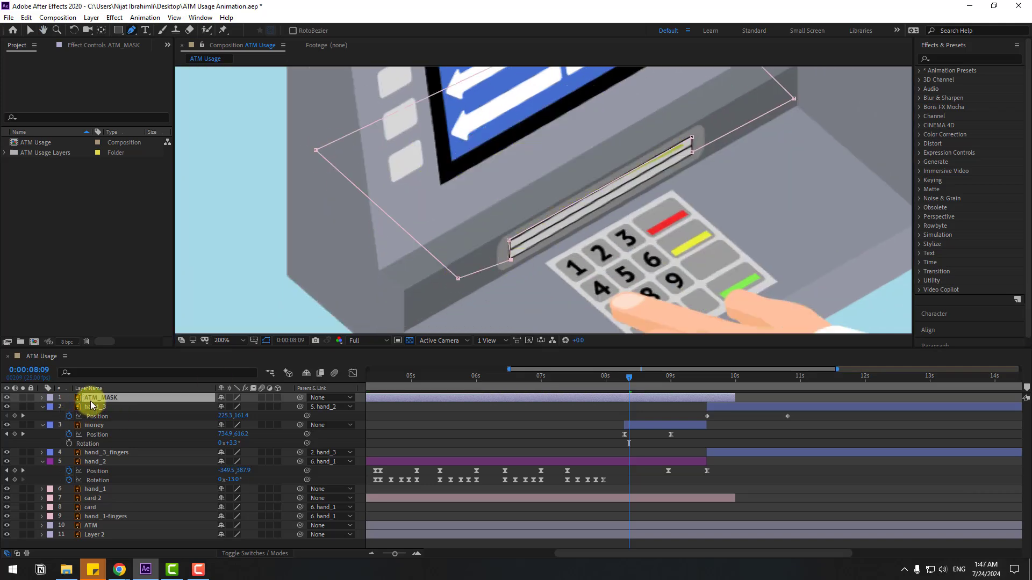
# Try Subtract mode on ATM_MASK's cash-slot mask, then return the mask to Add mode.
pyautogui.press('m')
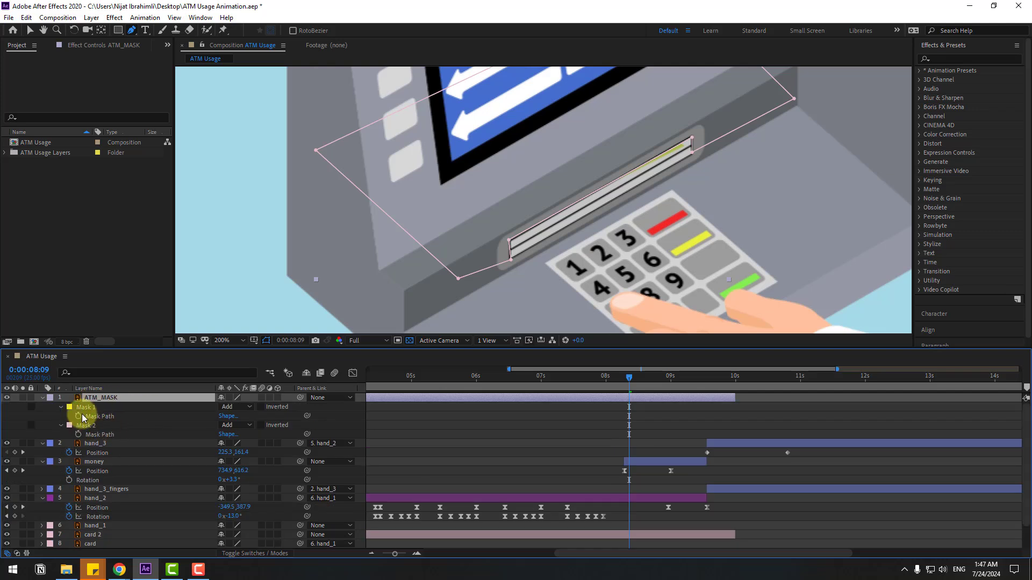
pyautogui.click(61, 425)
pyautogui.click(60, 425)
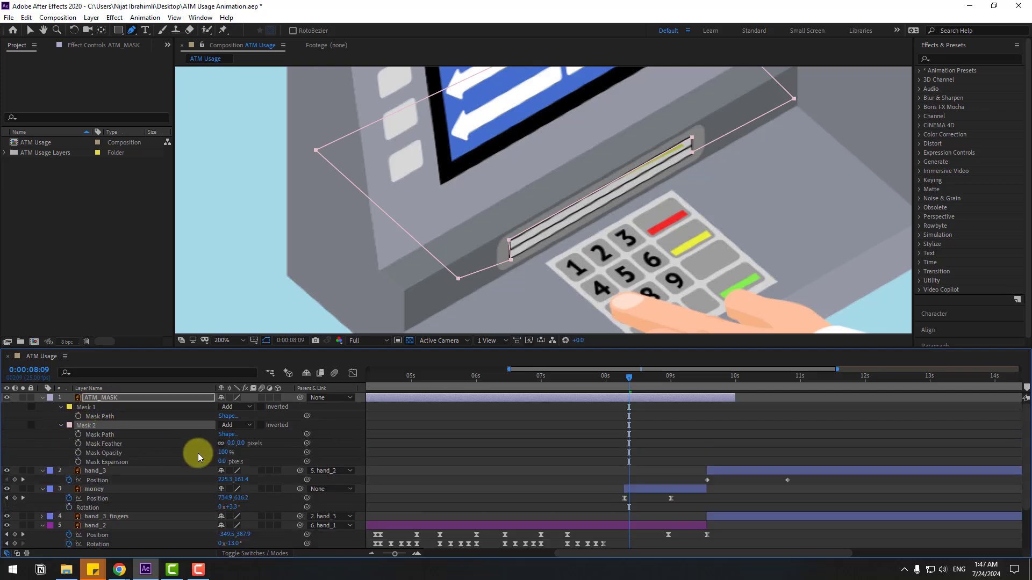
pyautogui.click(232, 427)
pyautogui.click(265, 461)
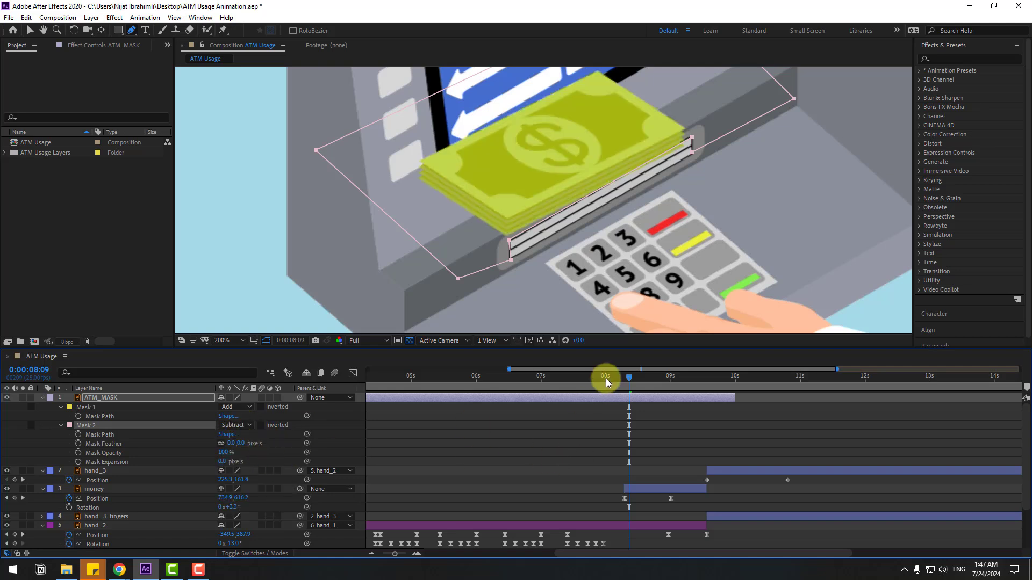
pyautogui.scroll(-3, 661, 285)
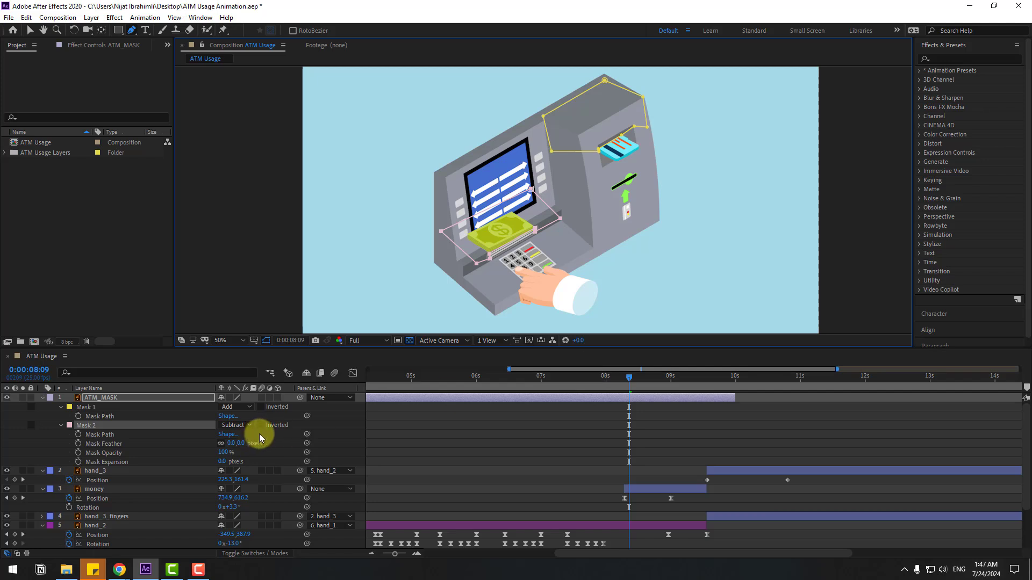
pyautogui.click(240, 425)
pyautogui.click(237, 446)
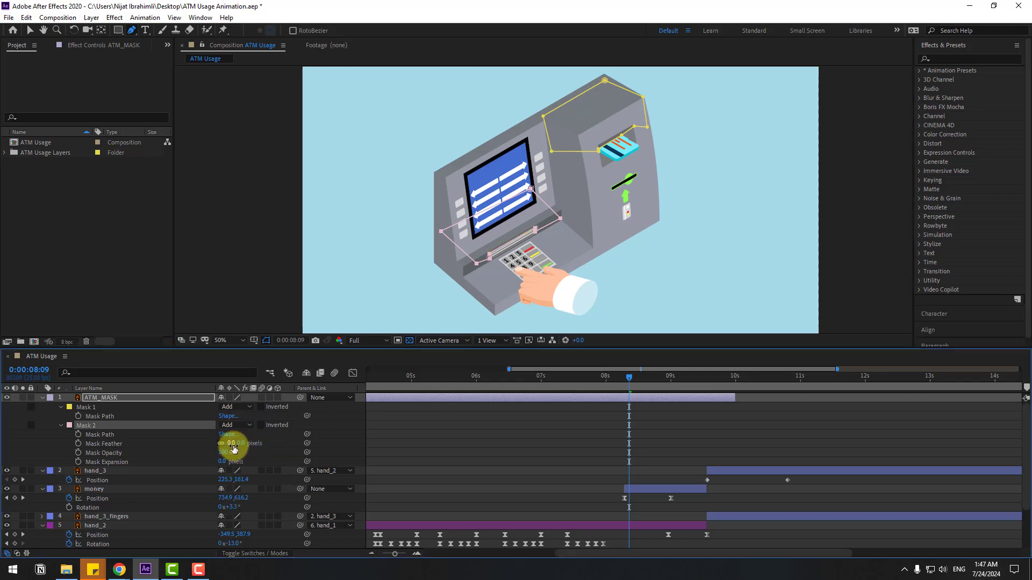
pyautogui.hotkey('ctrl', 'shift', 'z')
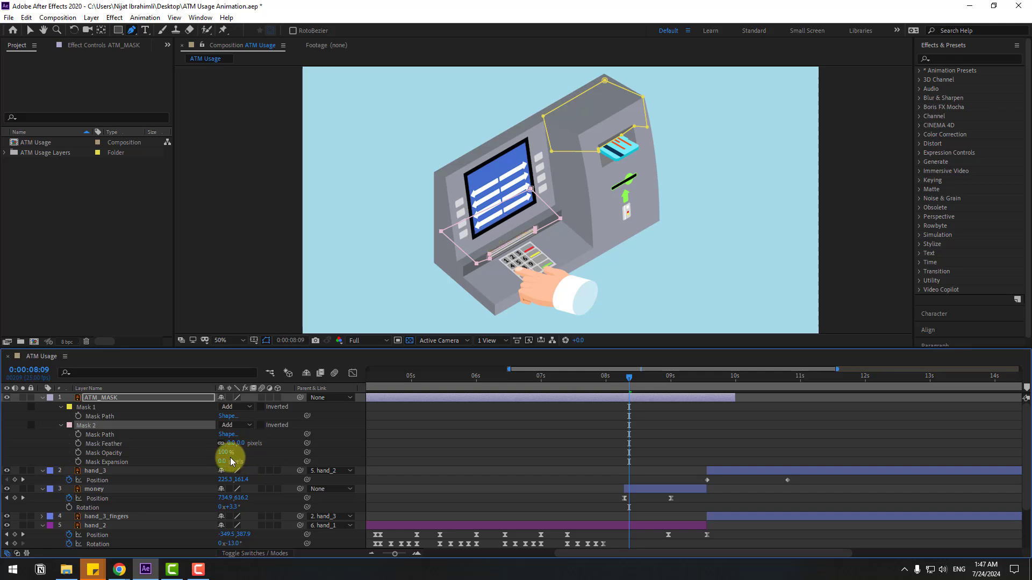
# Collapse ATM_MASK's mask properties and return to the Selection tool with the cash slot in view.
pyautogui.scroll(4, 526, 262)
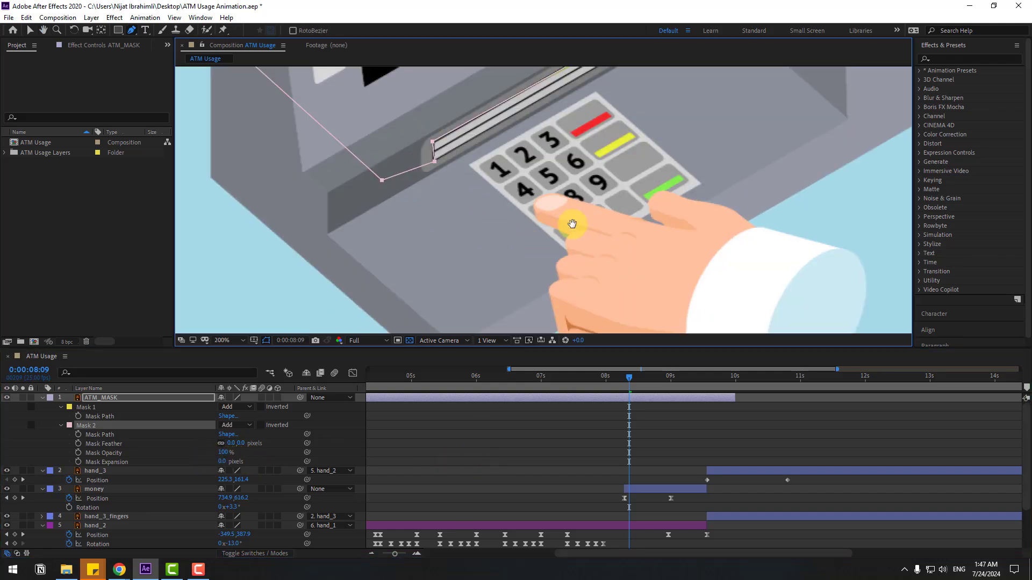
pyautogui.click(43, 398)
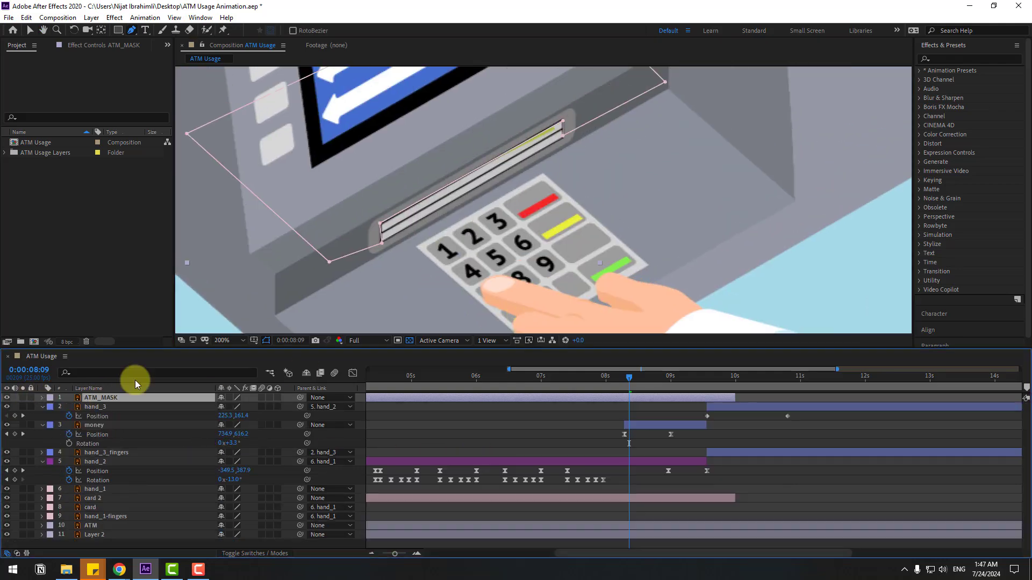
pyautogui.moveTo(389, 223); pyautogui.dragTo(357, 288)
pyautogui.scroll(-2, 462, 252)
pyautogui.press('v')
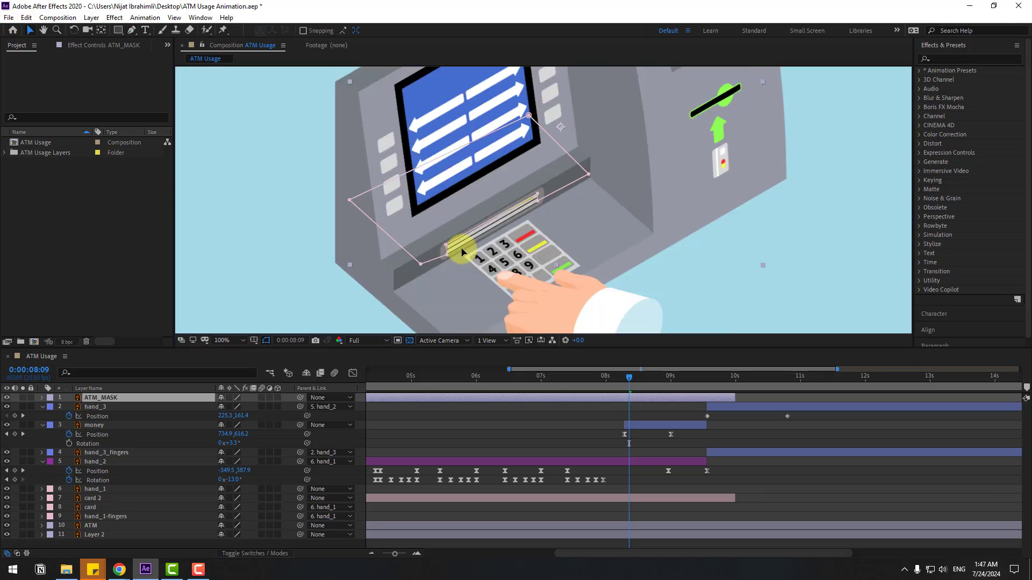
# Check the money coming out of the slot and move hand_2's last Position keyframe to 0:00:09:13.
pyautogui.moveTo(617, 376); pyautogui.dragTo(704, 382)
pyautogui.click(620, 461)
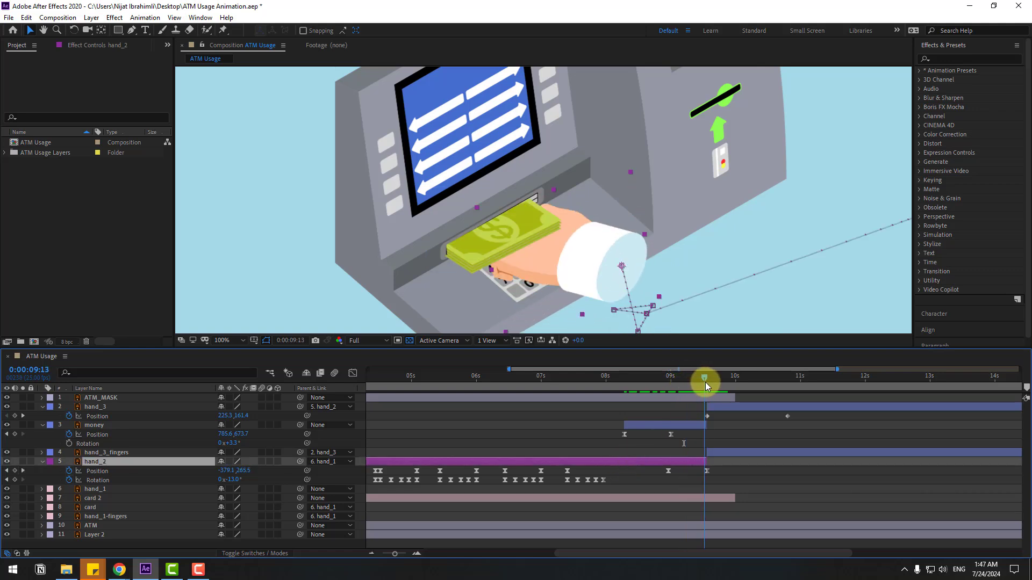
pyautogui.scroll(4, 715, 478)
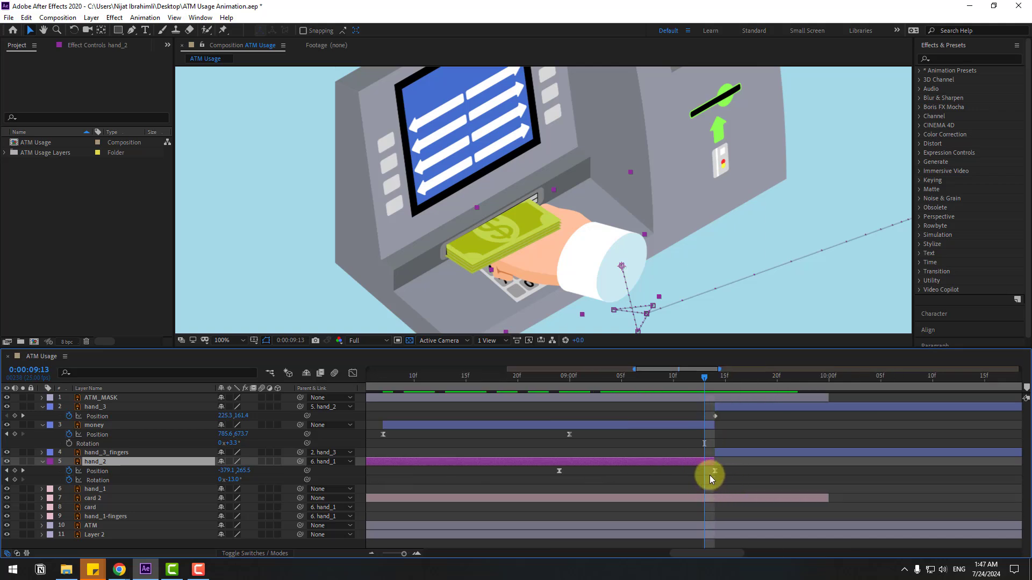
pyautogui.moveTo(709, 475); pyautogui.dragTo(709, 436)
pyautogui.scroll(-2, 585, 291)
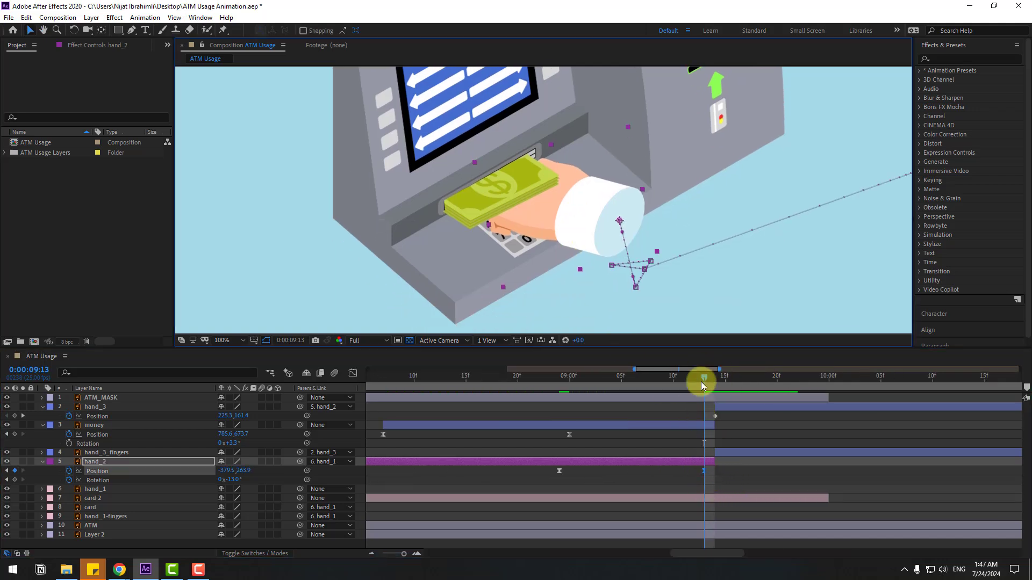
# At 0:00:09:14, reposition hand_3 to about 196.3, 220.3 to match hand_2's pose at the money, and check the changeover.
pyautogui.moveTo(647, 379); pyautogui.dragTo(715, 379)
pyautogui.click(111, 414)
pyautogui.click(90, 409)
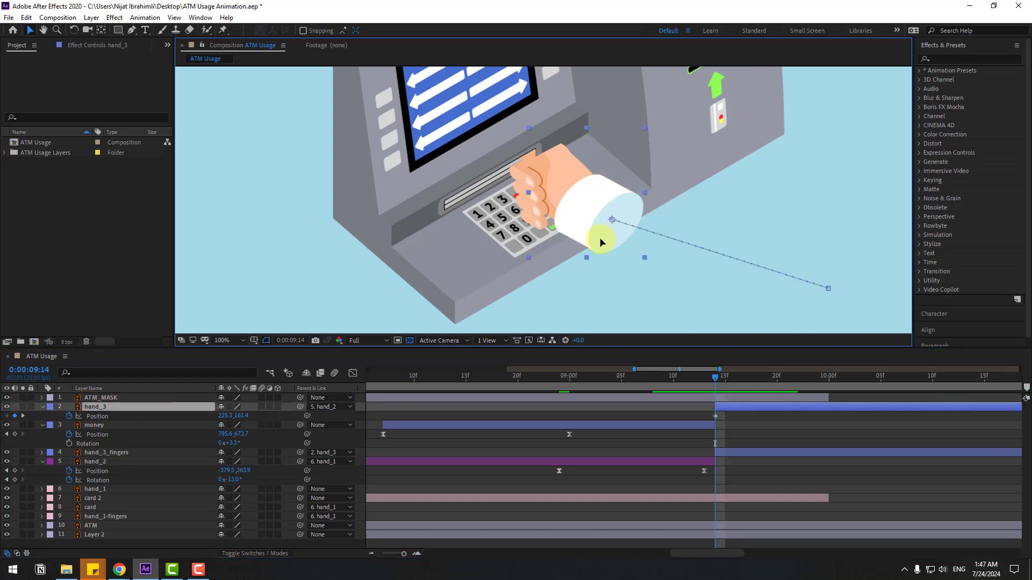
pyautogui.moveTo(603, 237); pyautogui.dragTo(593, 275)
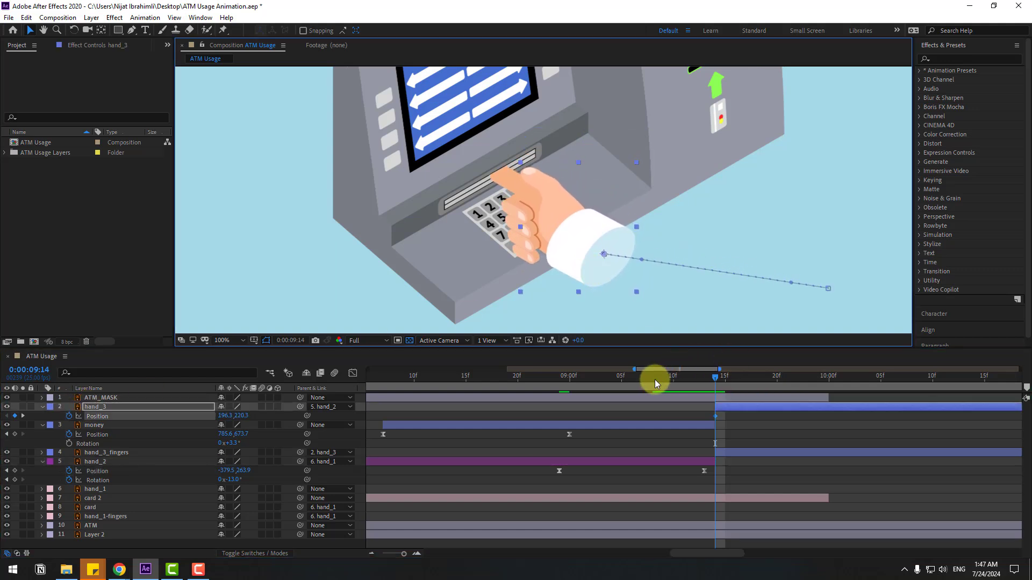
pyautogui.moveTo(654, 380); pyautogui.dragTo(715, 367)
# Extend the money layer's end to just past 16 seconds and split the layer at 0:00:09:14.
pyautogui.press('-')
pyautogui.press('-')
pyautogui.press('-')
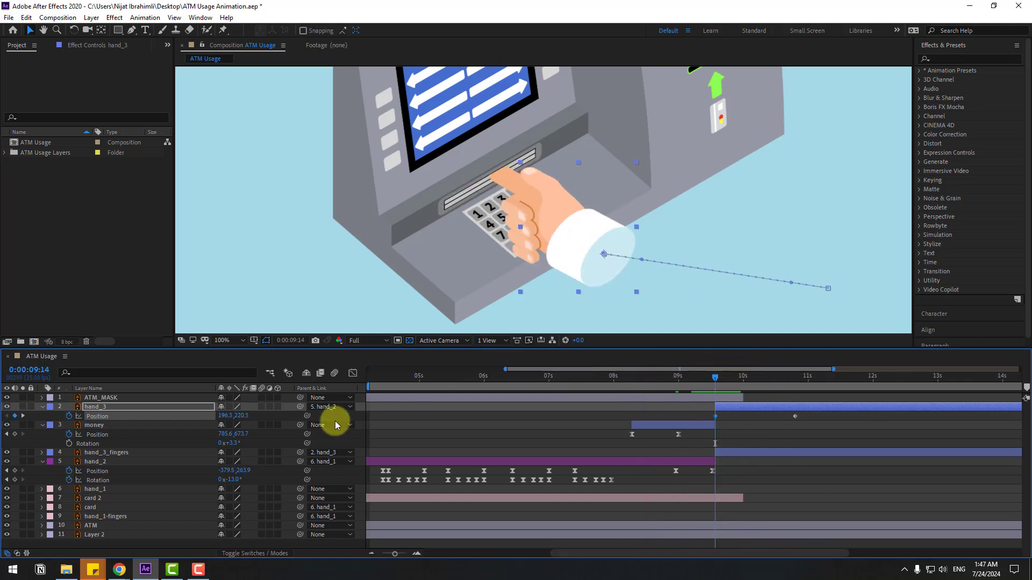
pyautogui.click(103, 425)
pyautogui.moveTo(719, 423); pyautogui.dragTo(989, 426)
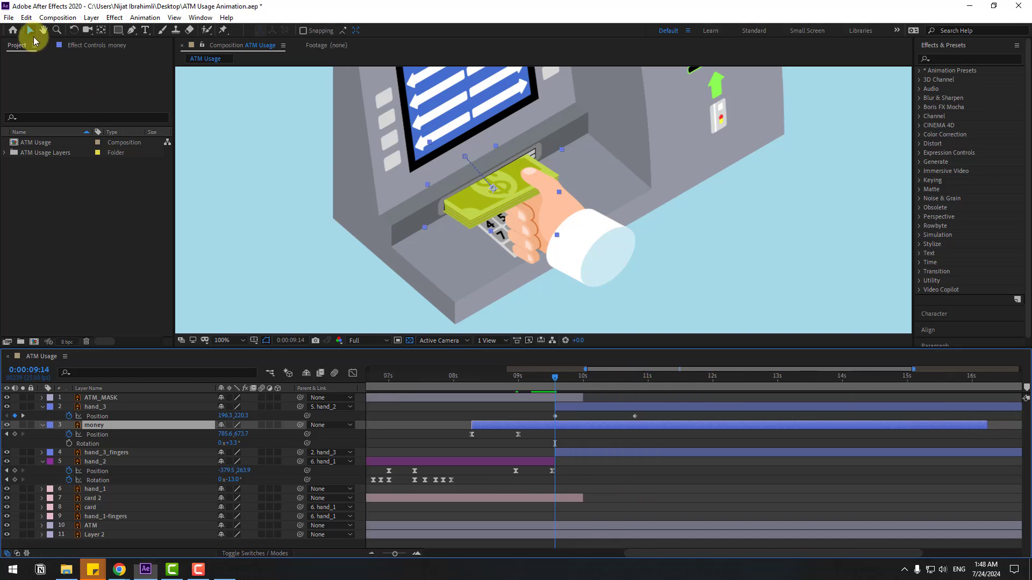
pyautogui.click(26, 17)
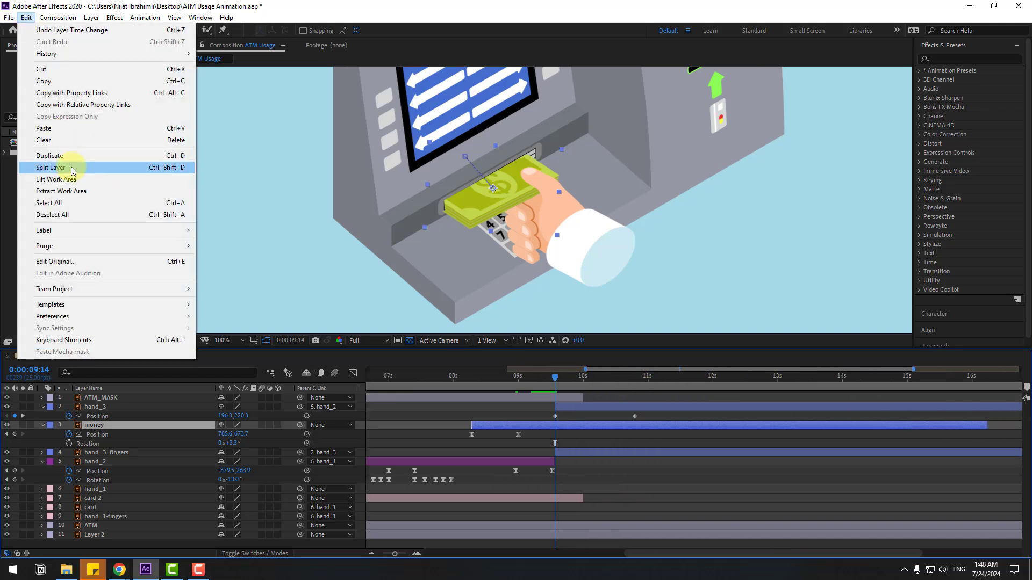
pyautogui.click(73, 169)
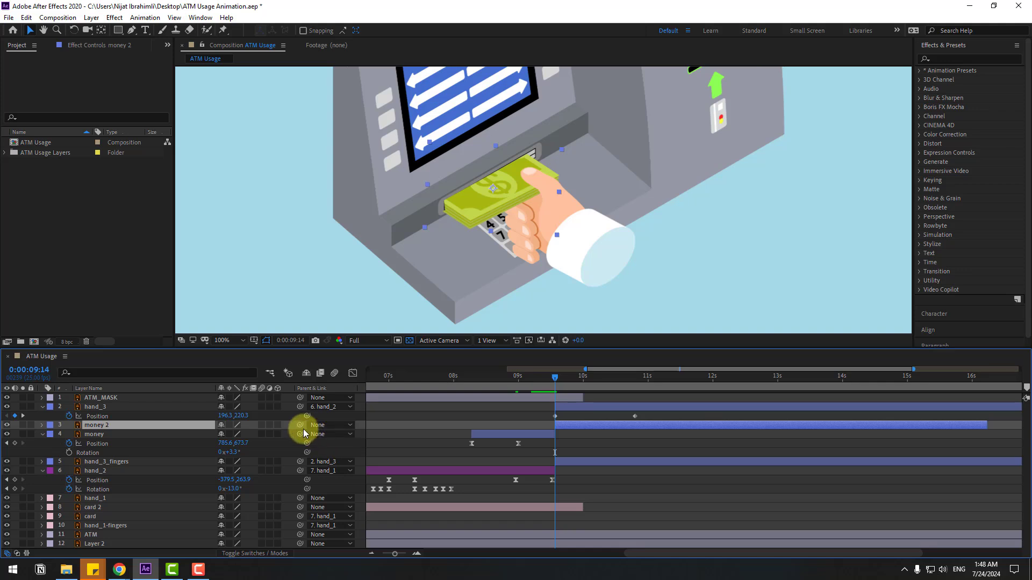
# Parent the second part of the split money layer to hand_3 and preview the hand carrying the money away.
pyautogui.moveTo(300, 425); pyautogui.dragTo(71, 408)
pyautogui.moveTo(494, 378); pyautogui.dragTo(621, 383)
pyautogui.press(';')
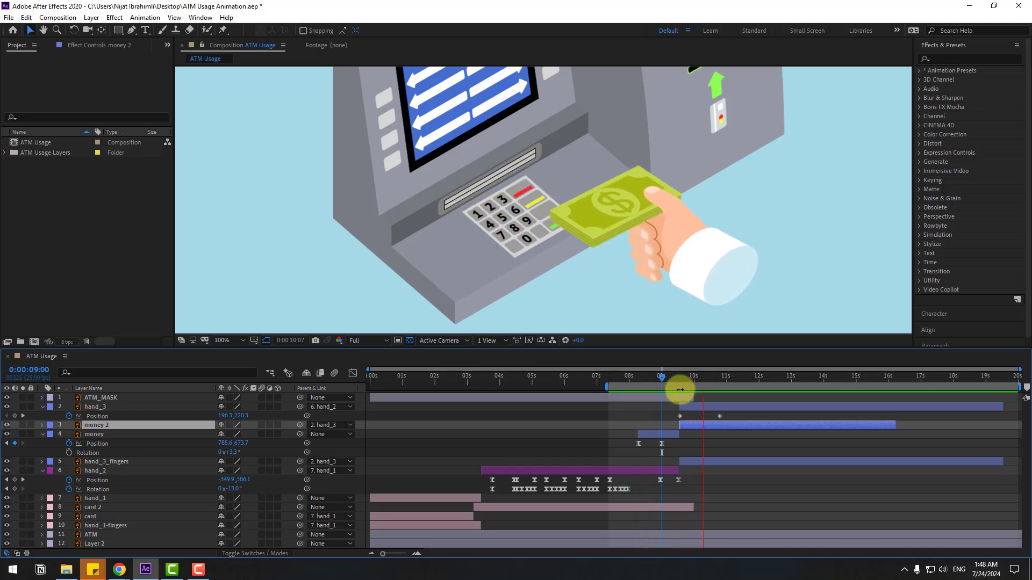
pyautogui.moveTo(661, 376)
pyautogui.mouseDown()
pyautogui.moveTo(635, 375)
pyautogui.moveTo(685, 380)
pyautogui.moveTo(672, 379)
pyautogui.mouseUp()
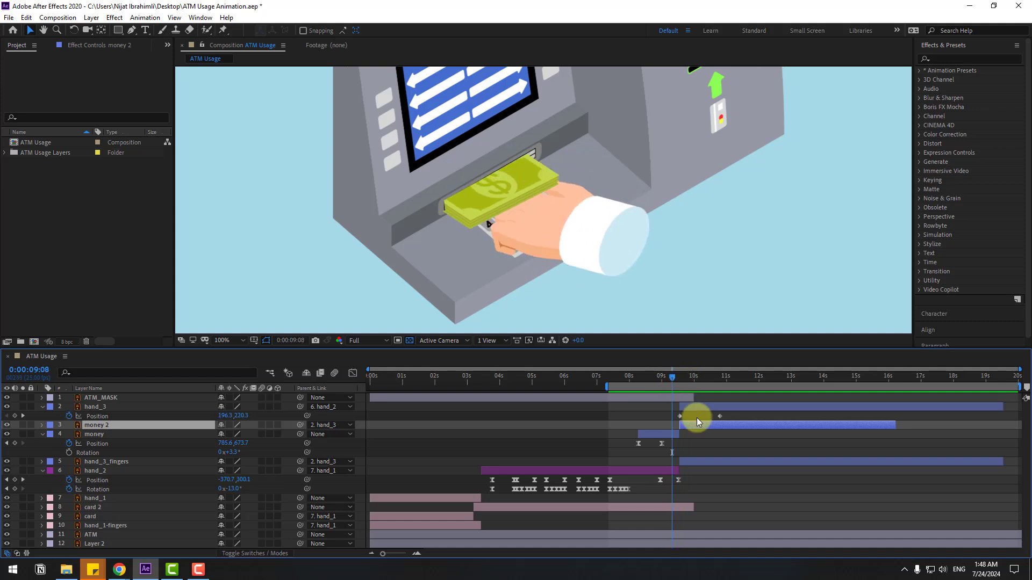
# Apply Easy Ease to both of hand_3's Position keyframes.
pyautogui.moveTo(733, 418); pyautogui.dragTo(705, 418)
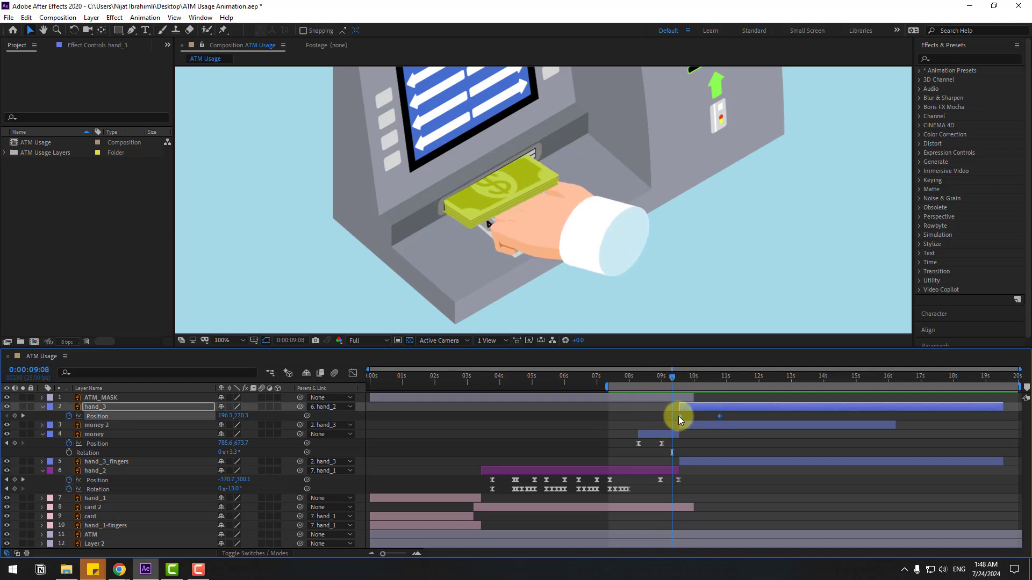
pyautogui.rightClick(680, 416)
pyautogui.moveTo(774, 549)
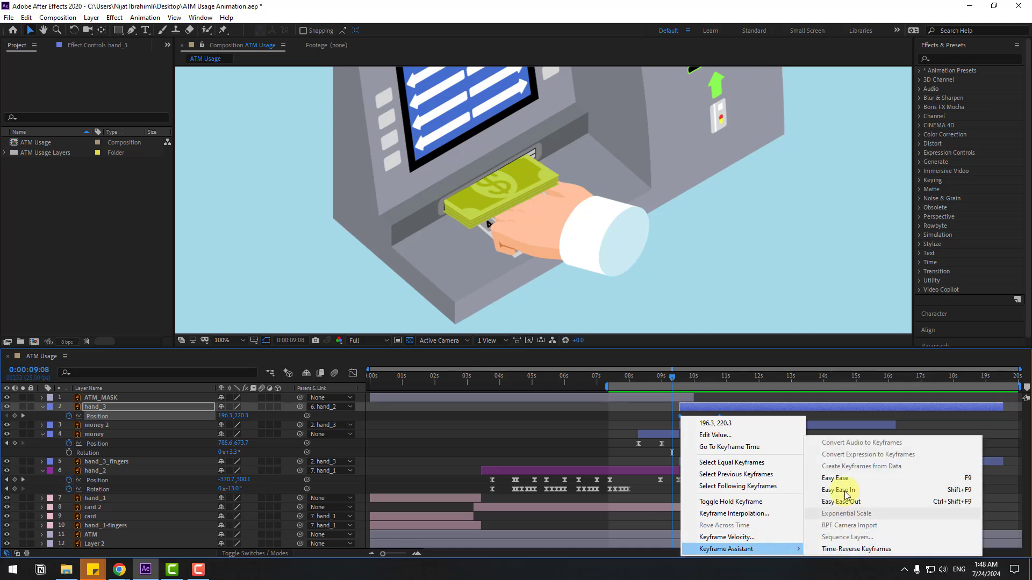
pyautogui.click(845, 493)
# Reshape hand_3's Position speed curve so it starts slowly and peaks near the end, and preview the motion.
pyautogui.click(353, 373)
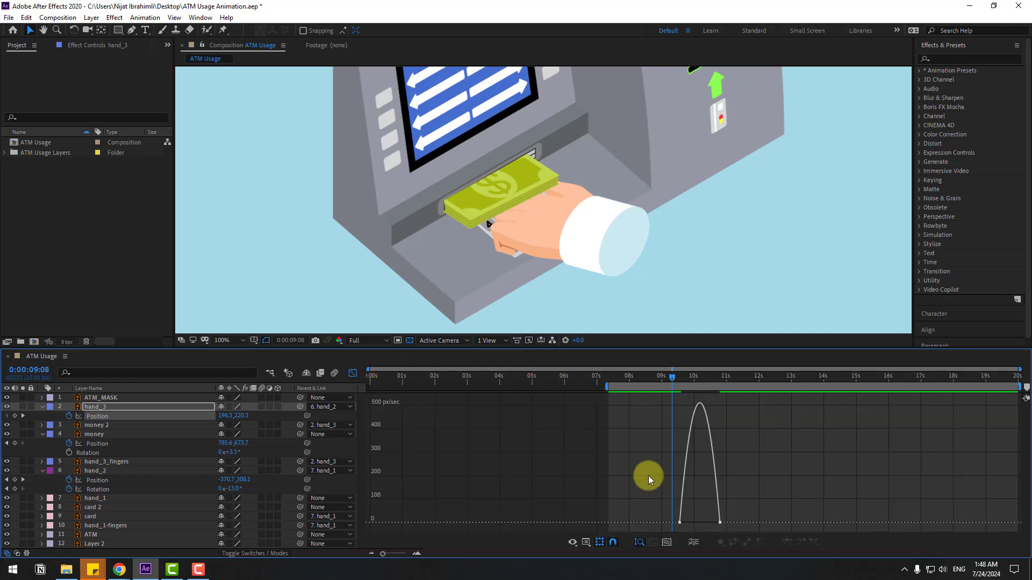
pyautogui.scroll(5, 648, 476)
pyautogui.click(687, 523)
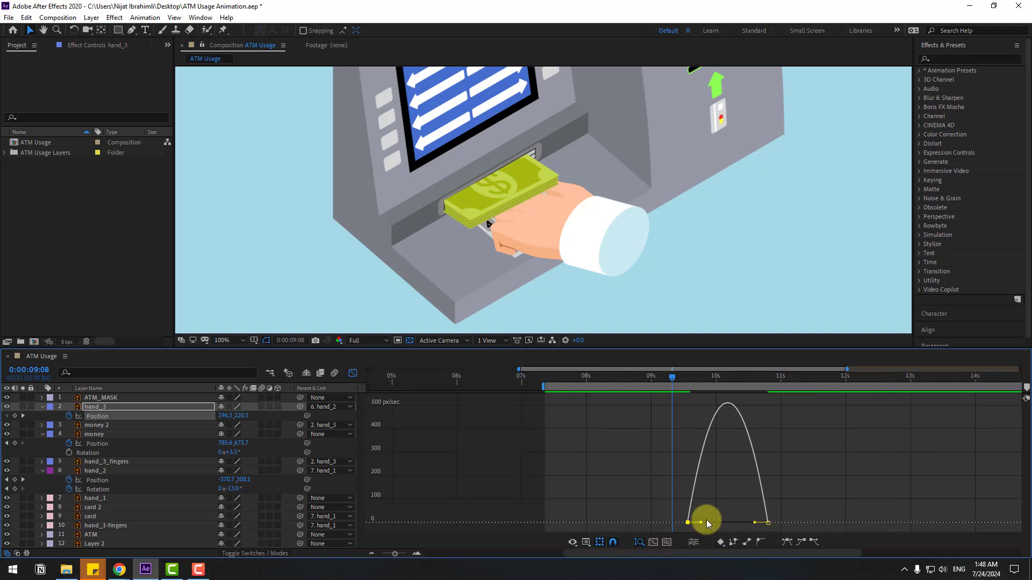
pyautogui.moveTo(707, 520); pyautogui.dragTo(712, 522)
pyautogui.scroll(-5, 762, 517)
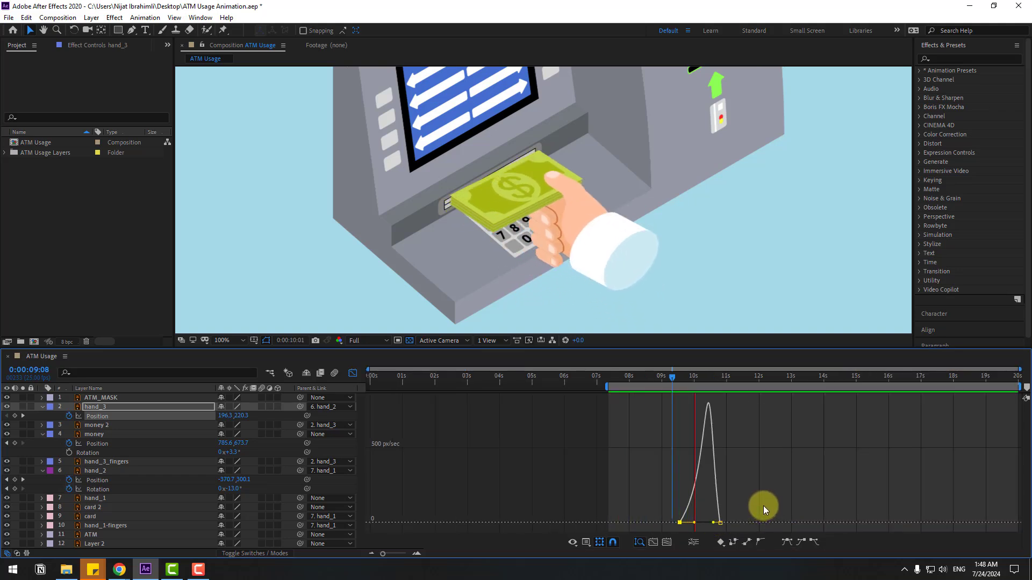
pyautogui.scroll(-4, 654, 291)
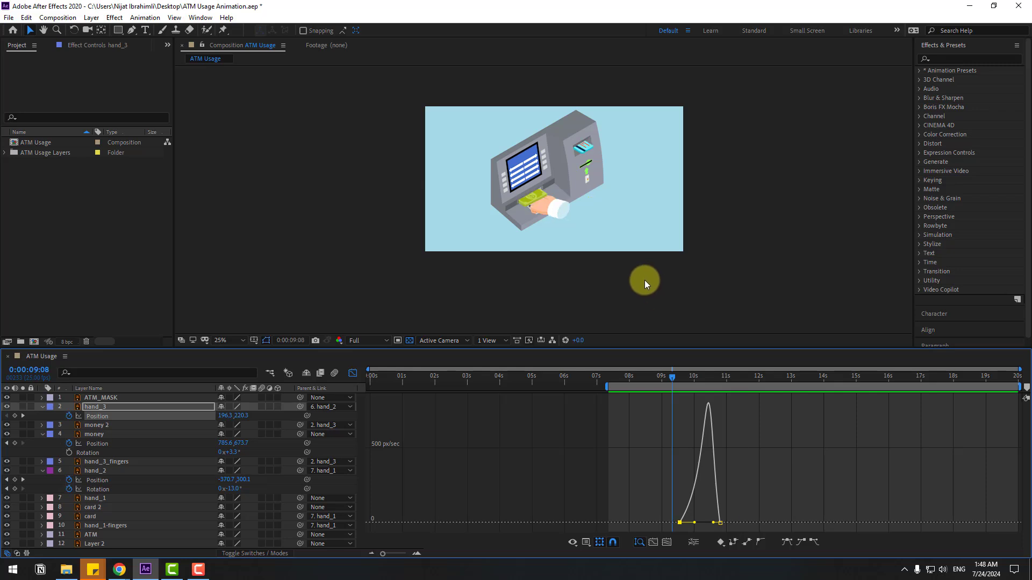
pyautogui.scroll(2, 644, 279)
pyautogui.press('space')
pyautogui.click(352, 373)
# Set the work area from the start of the composition to 0:00:11:14.
pyautogui.moveTo(720, 379); pyautogui.dragTo(744, 382)
pyautogui.press('n')
pyautogui.moveTo(578, 388); pyautogui.dragTo(369, 387)
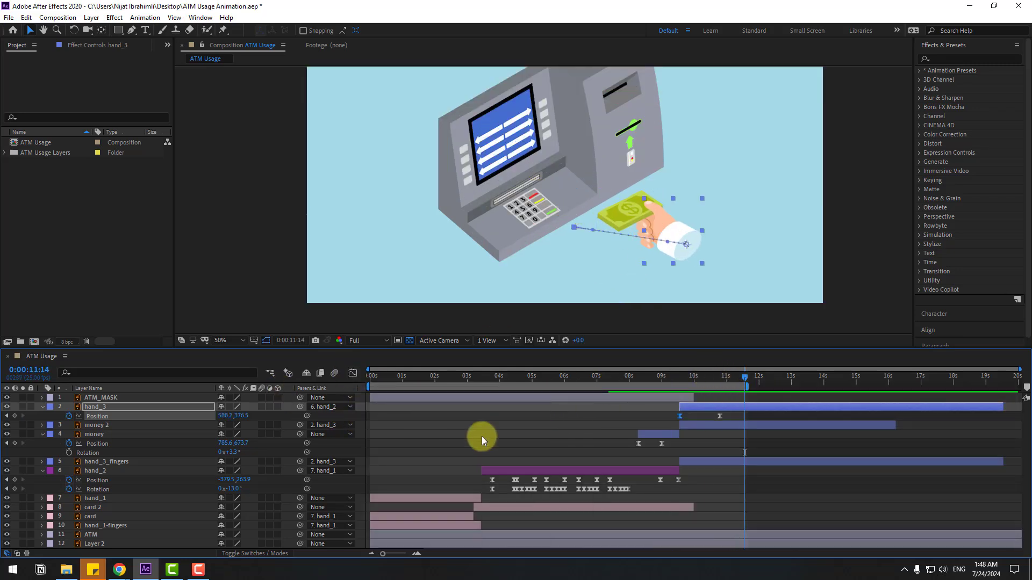
# Deselect the layers and preview the whole ATM animation with the full composition in view.
pyautogui.click(482, 436)
pyautogui.click(227, 342)
pyautogui.click(228, 359)
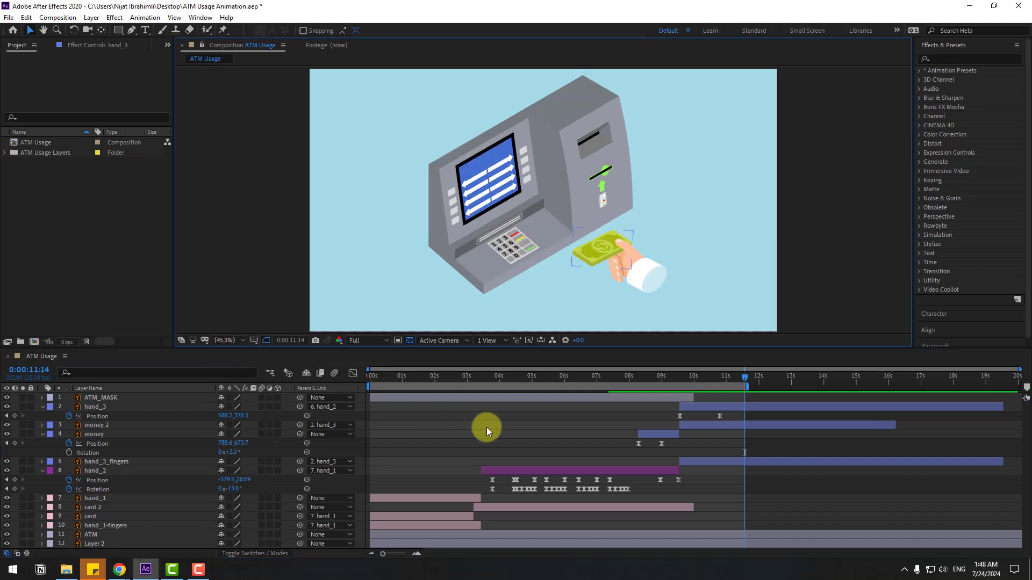
pyautogui.press('space')
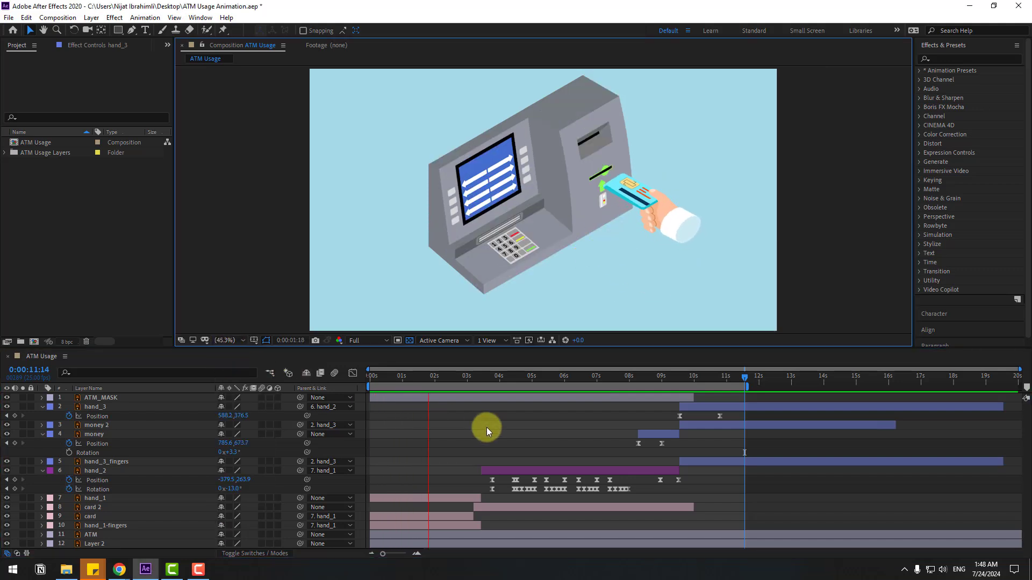